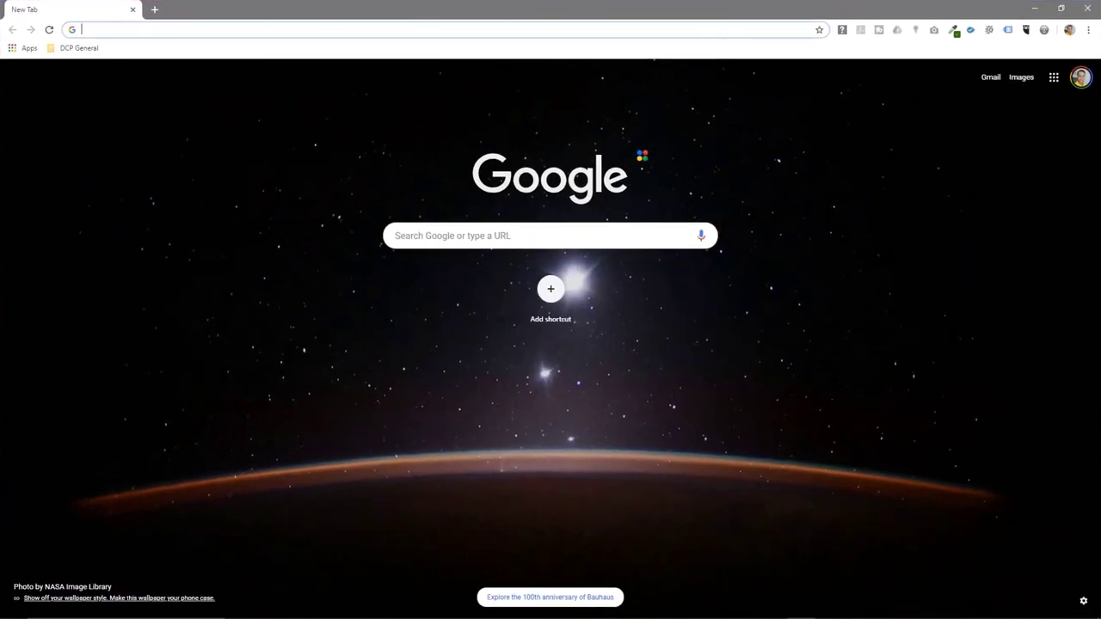
# Download resynth_win_32_64.zip from its MediaFire page past the ad popup, and snap Chrome to the left half.
pyautogui.click(423, 30)
pyautogui.write('https://www.mediafire.com/file/gwc928wmwti30g3/resynth_win_32_64.zip')
pyautogui.press('Return')
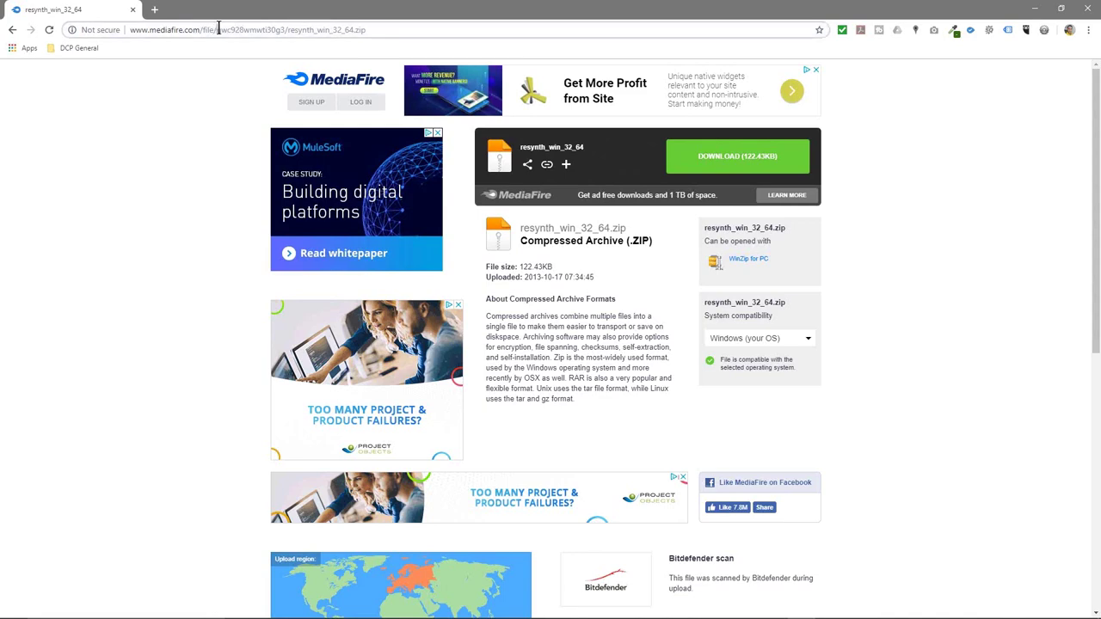
pyautogui.moveTo(216, 30); pyautogui.dragTo(332, 49)
pyautogui.click(297, 98)
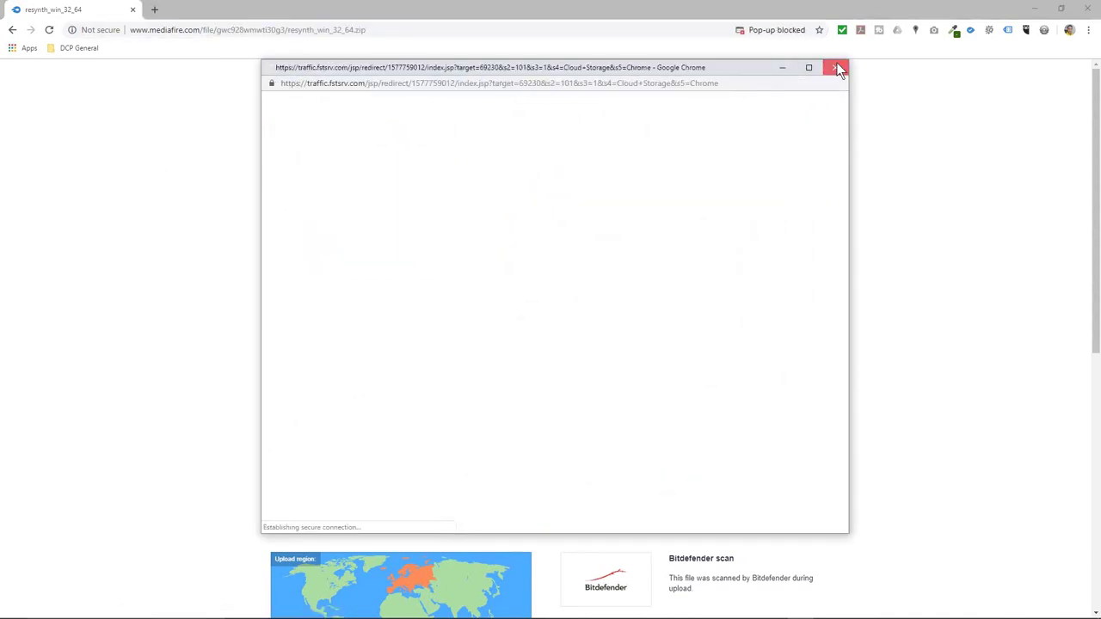
pyautogui.click(834, 67)
pyautogui.click(723, 159)
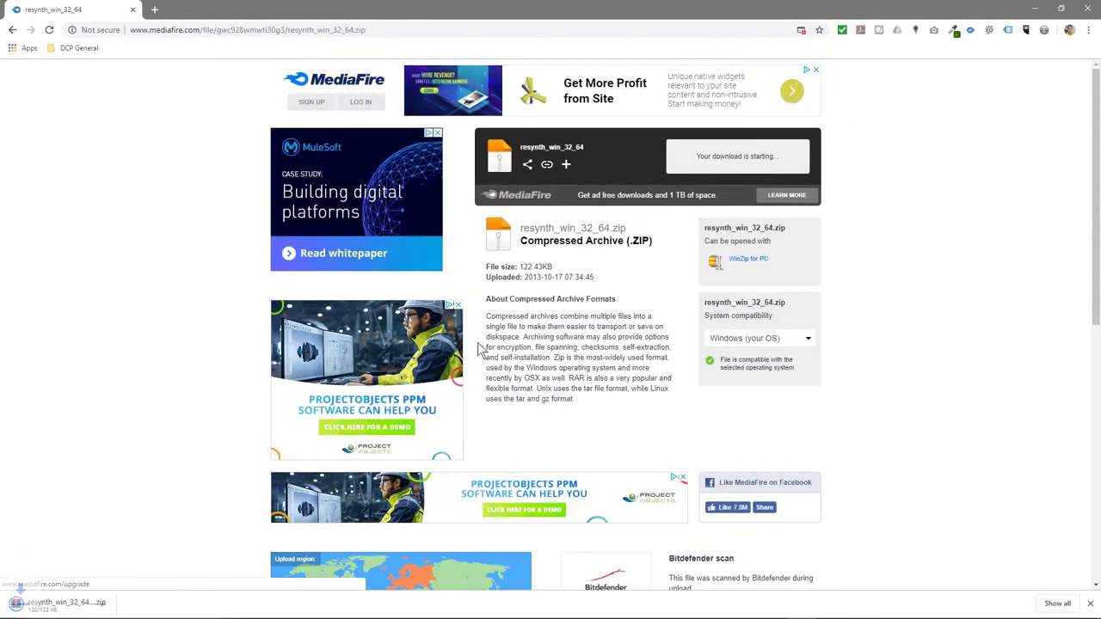
pyautogui.press('super+Left')
pyautogui.click(658, 129)
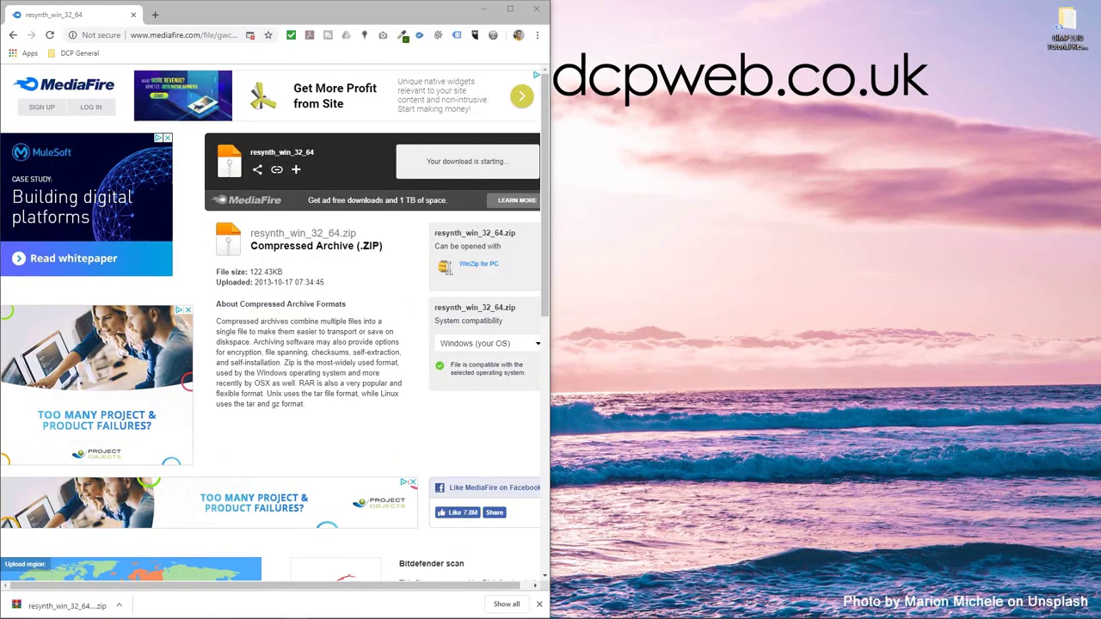
# Open the tutorial folder on the right half and drag the downloaded zip into it.
pyautogui.press('Return')
pyautogui.press('super+Right')
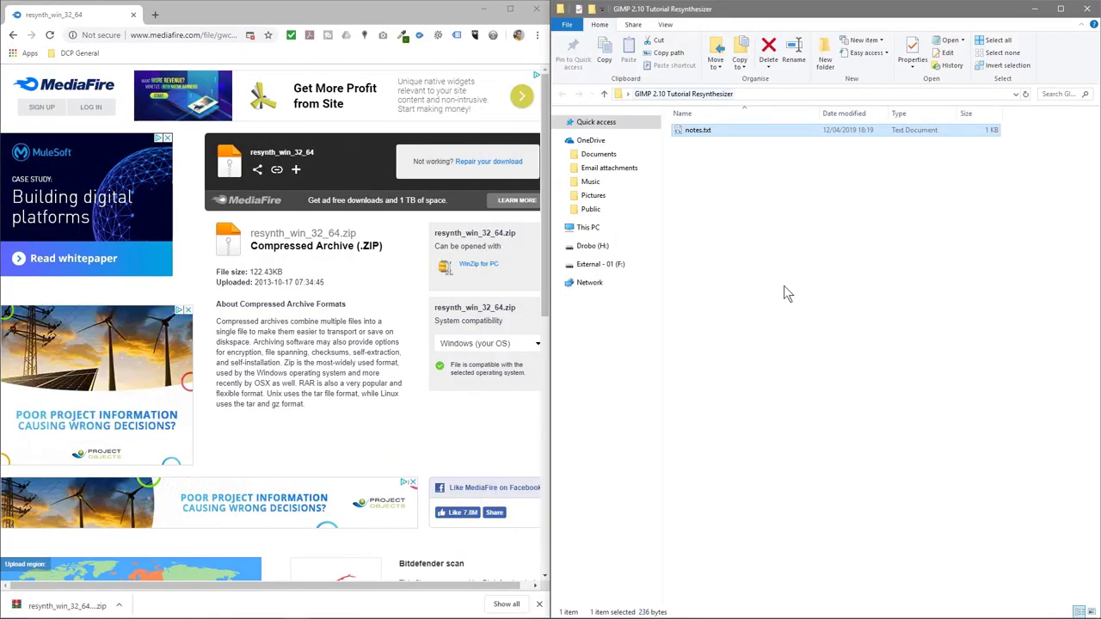
pyautogui.moveTo(67, 605); pyautogui.dragTo(756, 278)
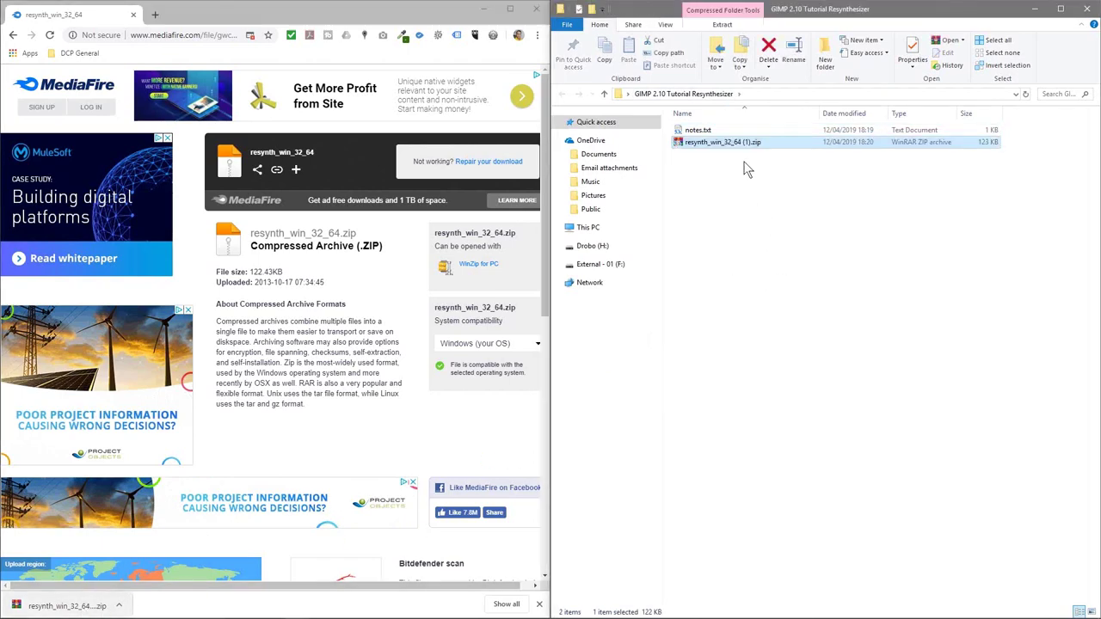
pyautogui.click(537, 10)
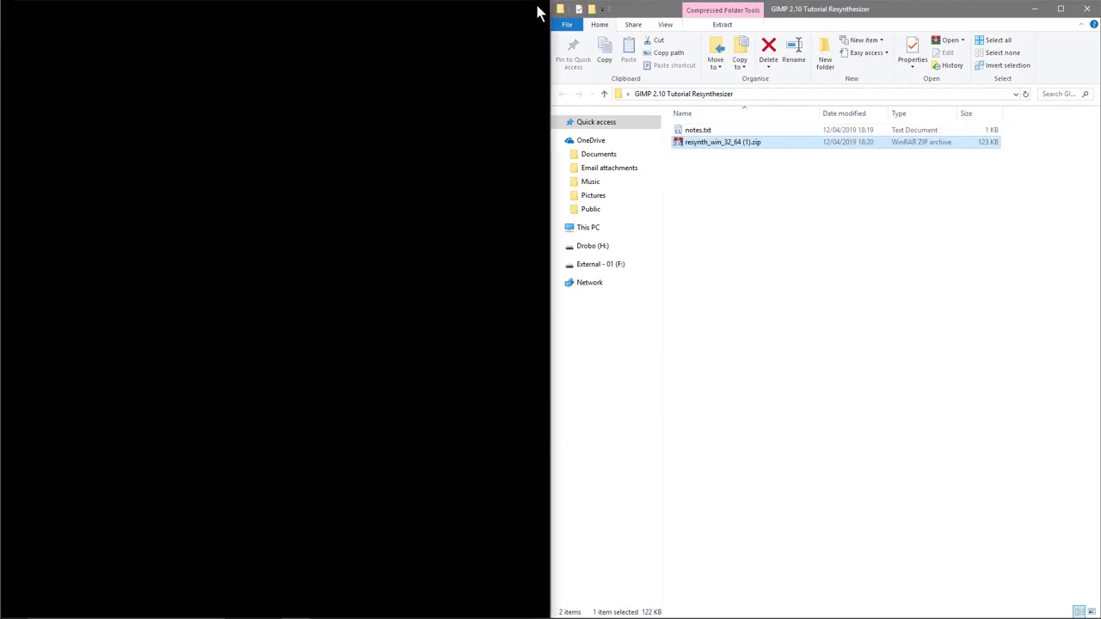
# Run a Norton virus scan on the resynth zip, which comes back clean.
pyautogui.rightClick(710, 143)
pyautogui.moveTo(803, 311)
pyautogui.click(910, 314)
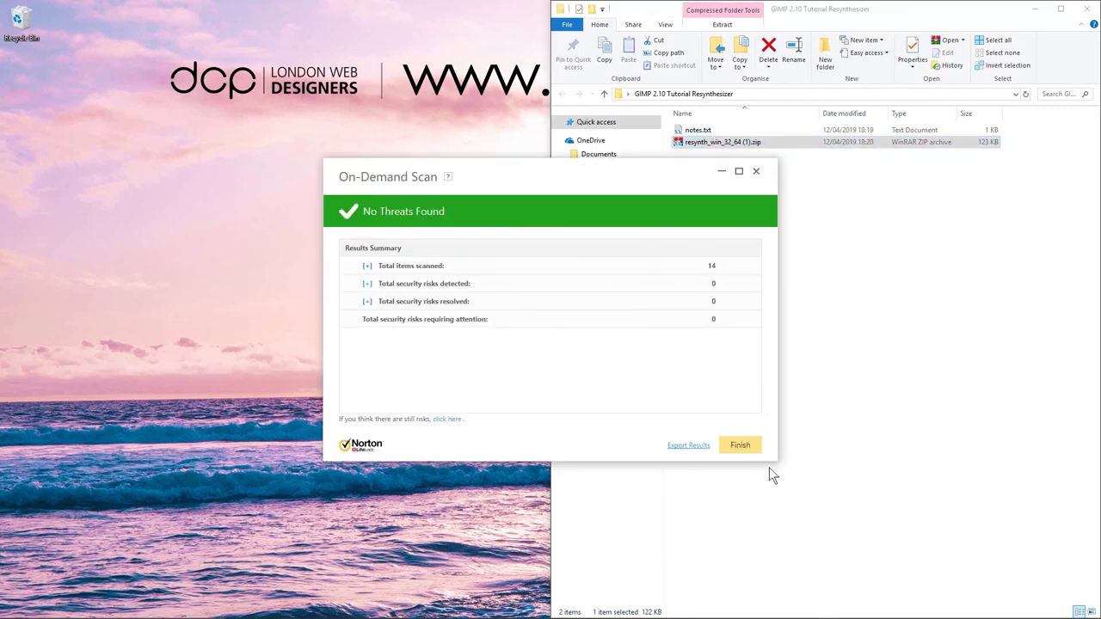
pyautogui.click(740, 444)
# Extract the zip into its own folder, then delete the zip archive.
pyautogui.doubleClick(730, 143)
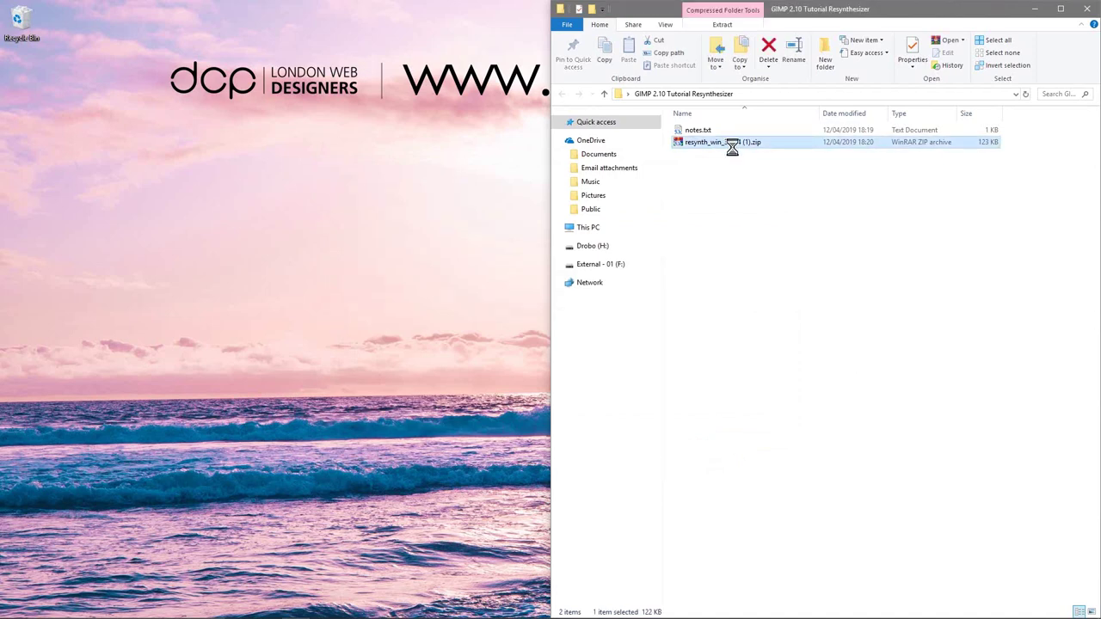
pyautogui.rightClick(730, 142)
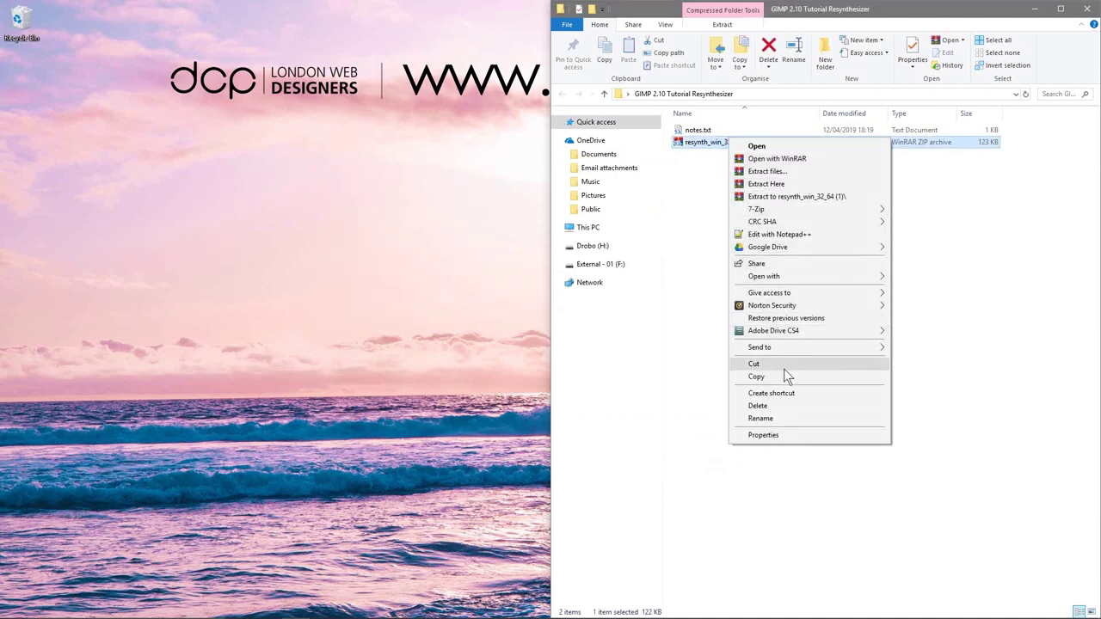
pyautogui.click(772, 196)
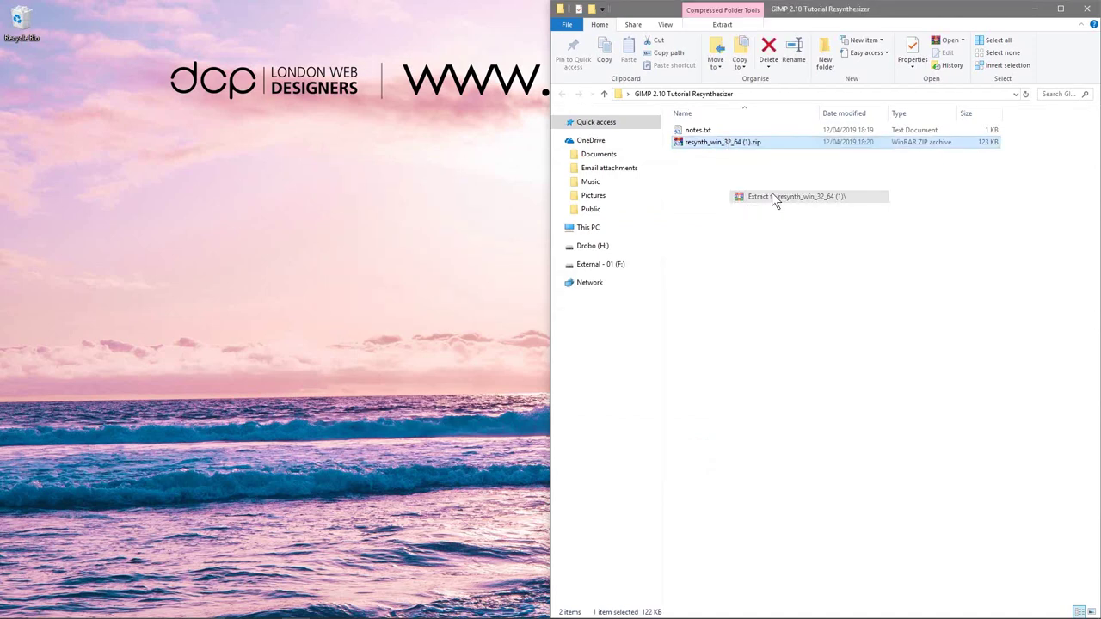
pyautogui.click(806, 253)
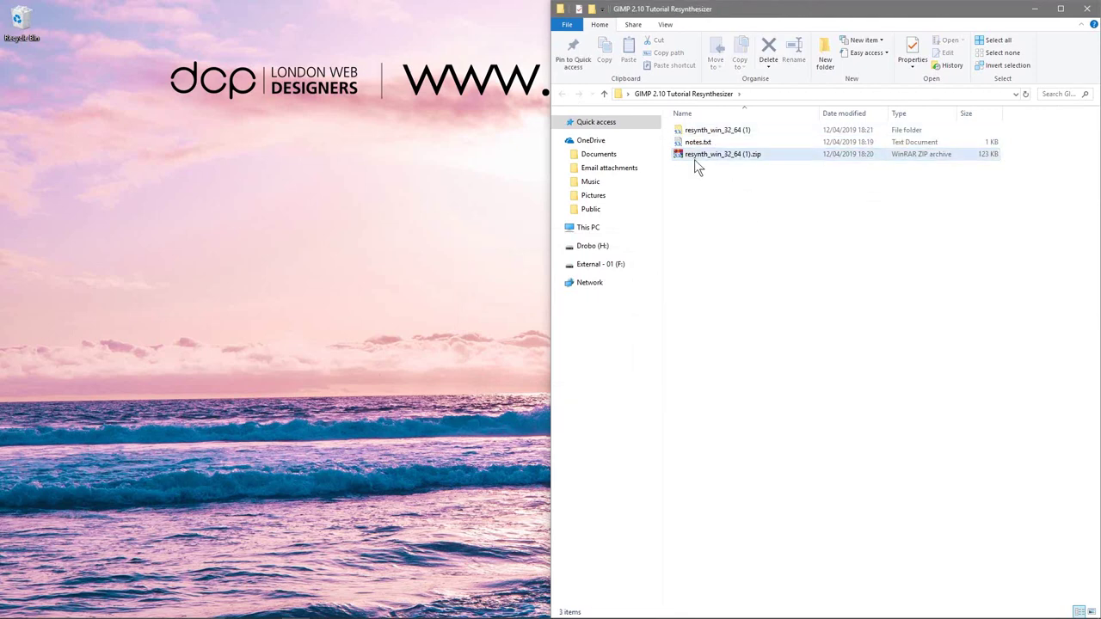
pyautogui.click(695, 158)
pyautogui.press('Delete')
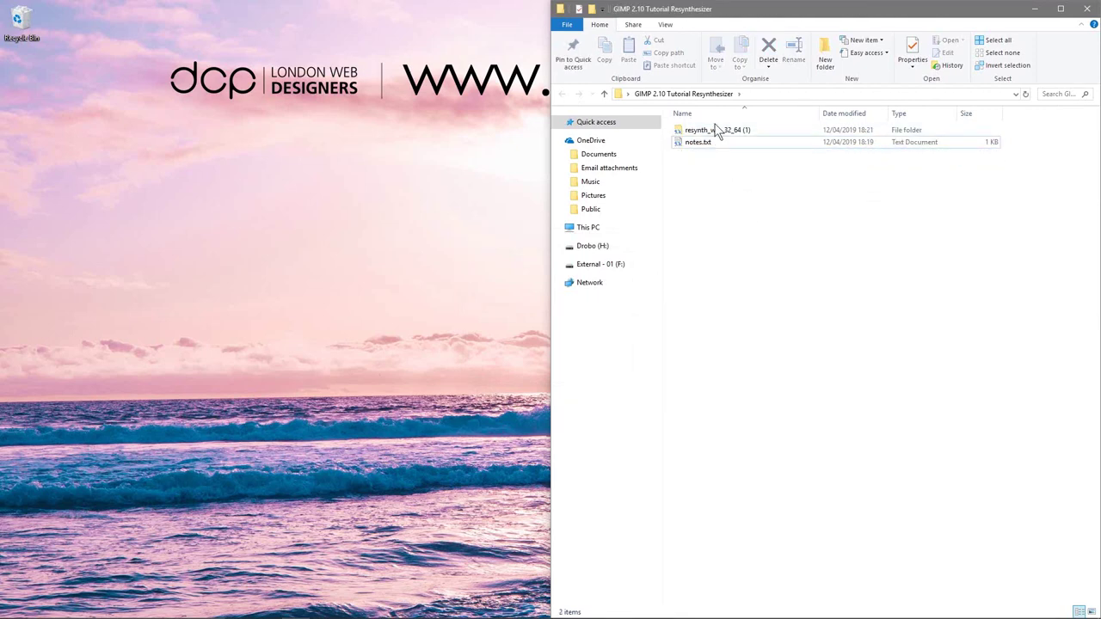
# Open the extracted resynth_win_32_64 (1) folder and place a second Explorer window on the left half.
pyautogui.doubleClick(716, 129)
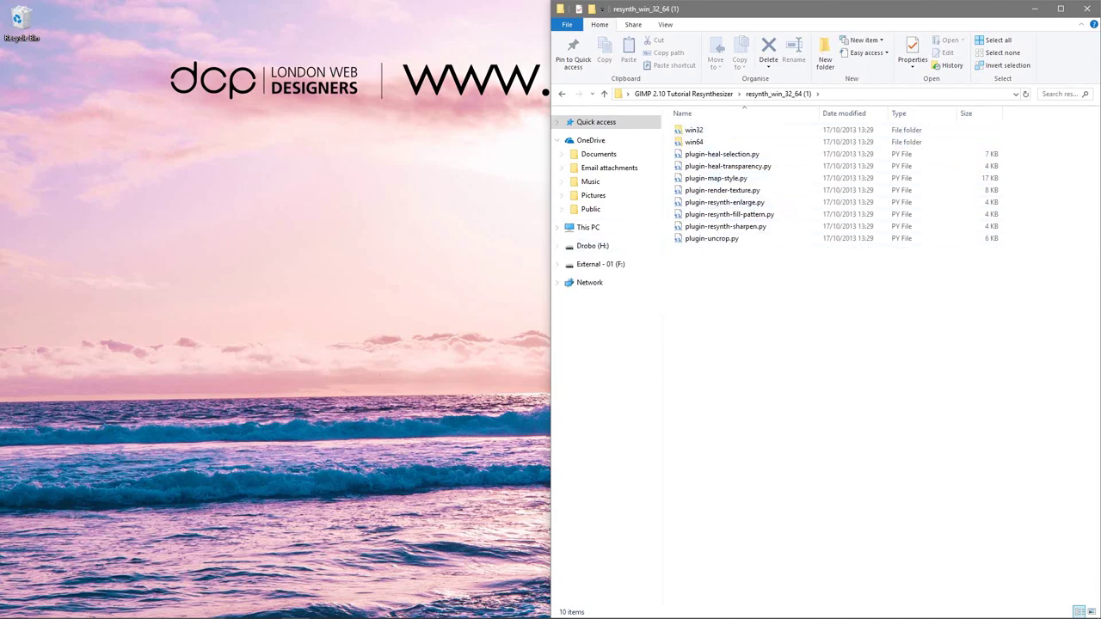
pyautogui.press('super+e')
pyautogui.moveTo(872, 111); pyautogui.dragTo(3, 272)
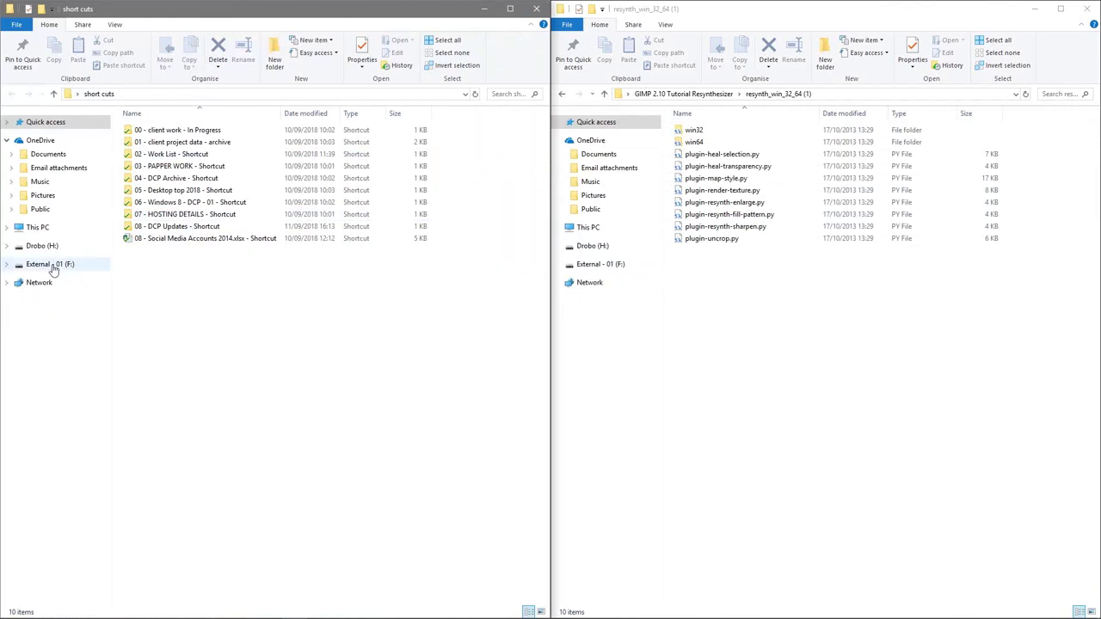
# Navigate the second window to C:\Program Files\GIMP 2\lib\gimp\2.0\plug-ins.
pyautogui.click(38, 227)
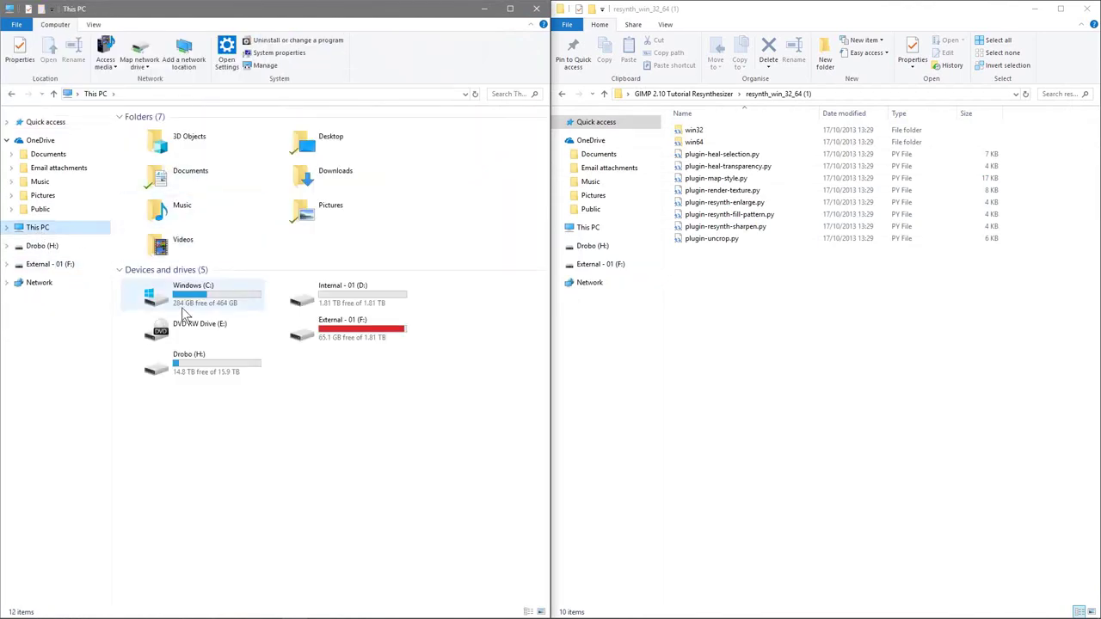
pyautogui.doubleClick(193, 301)
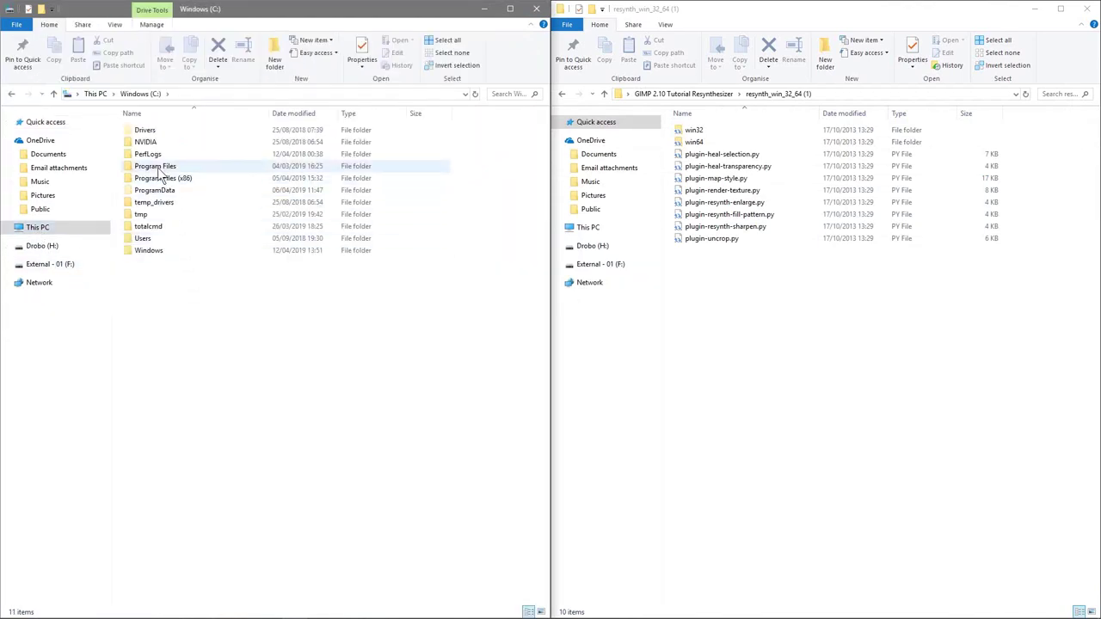
pyautogui.click(154, 169)
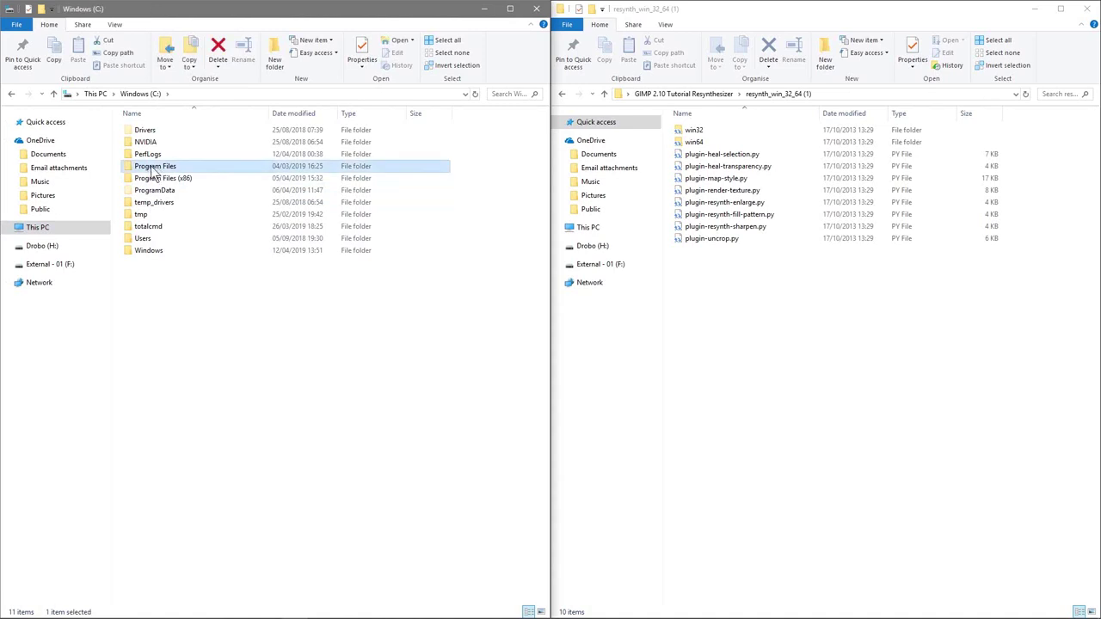
pyautogui.doubleClick(154, 168)
pyautogui.click(157, 205)
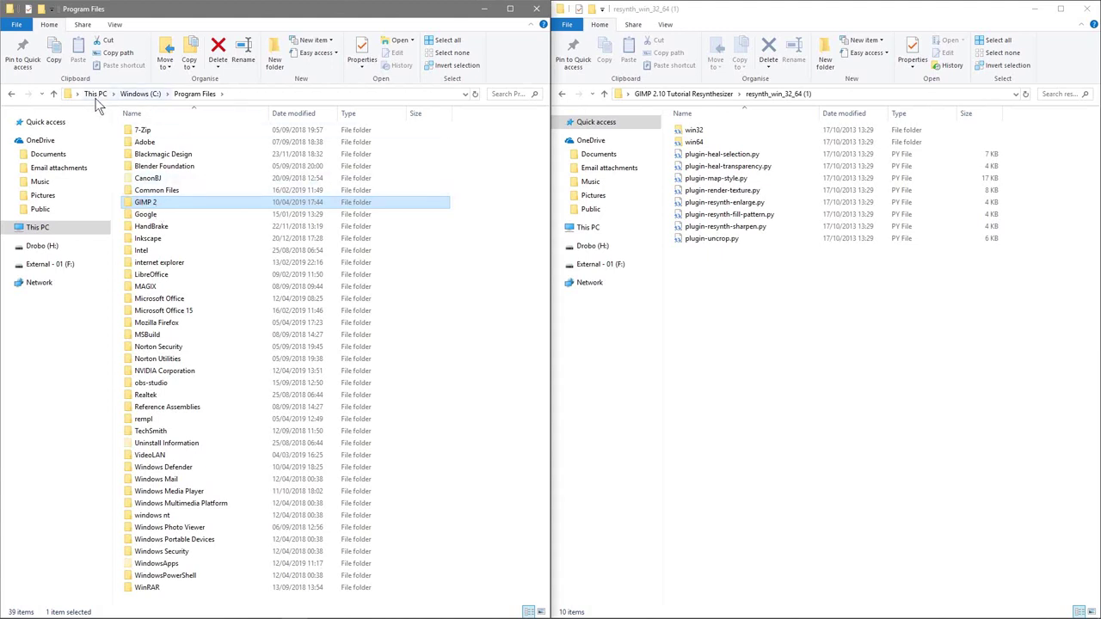
pyautogui.doubleClick(152, 204)
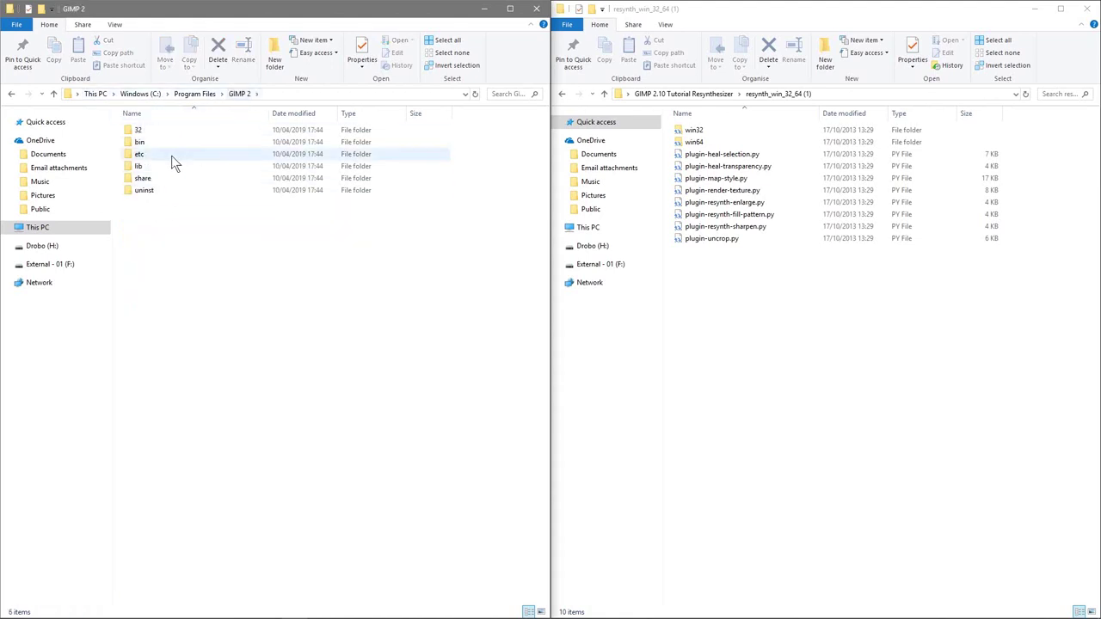
pyautogui.click(139, 168)
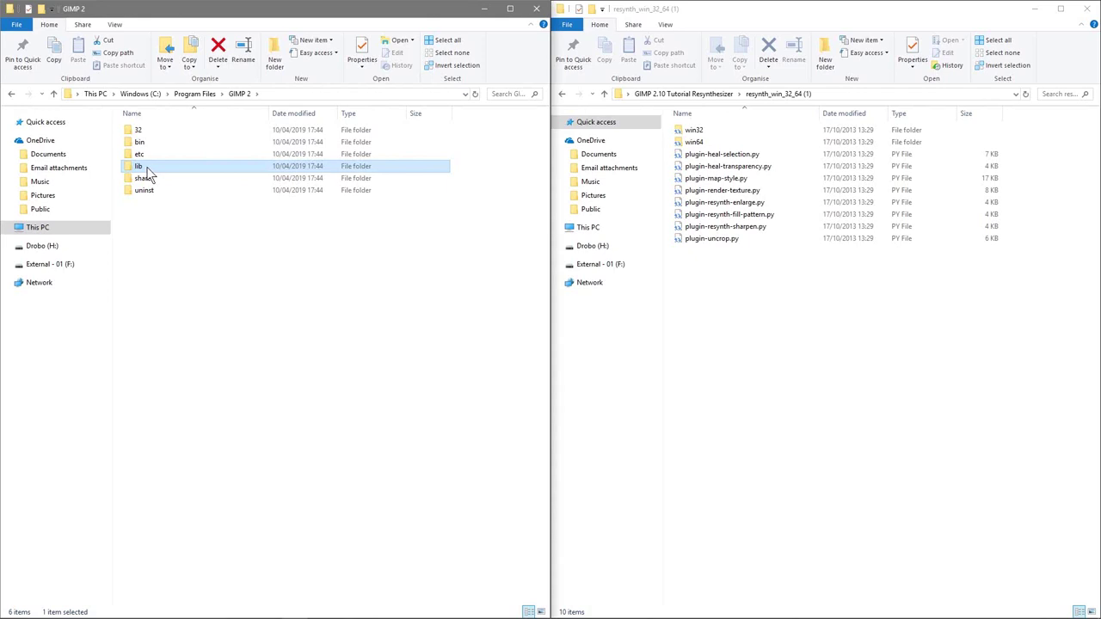
pyautogui.doubleClick(147, 169)
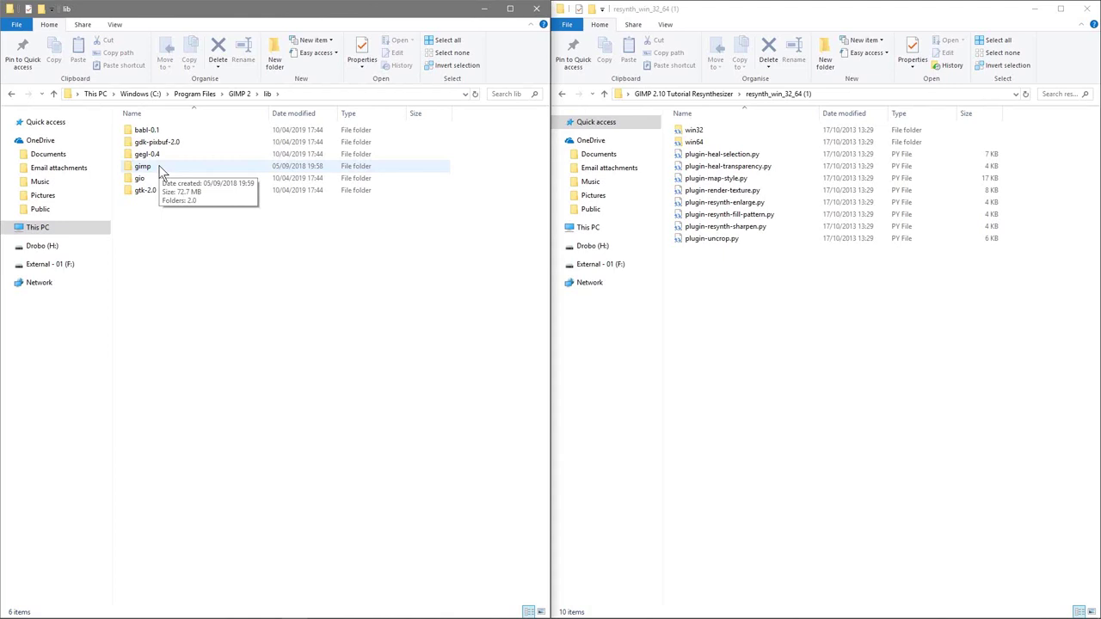
pyautogui.doubleClick(151, 168)
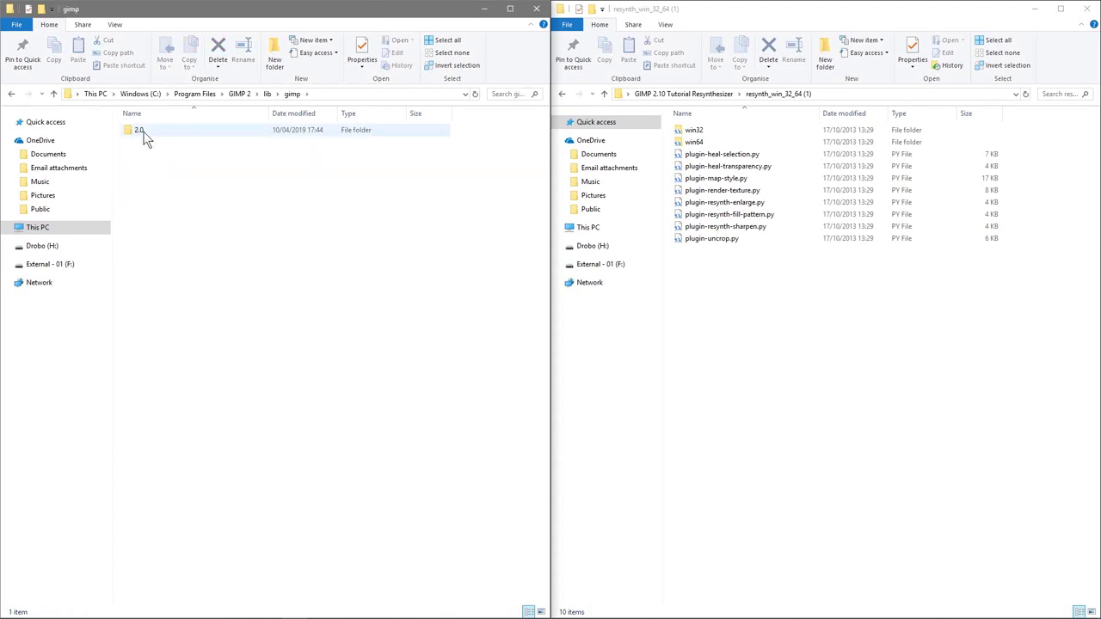
pyautogui.doubleClick(144, 136)
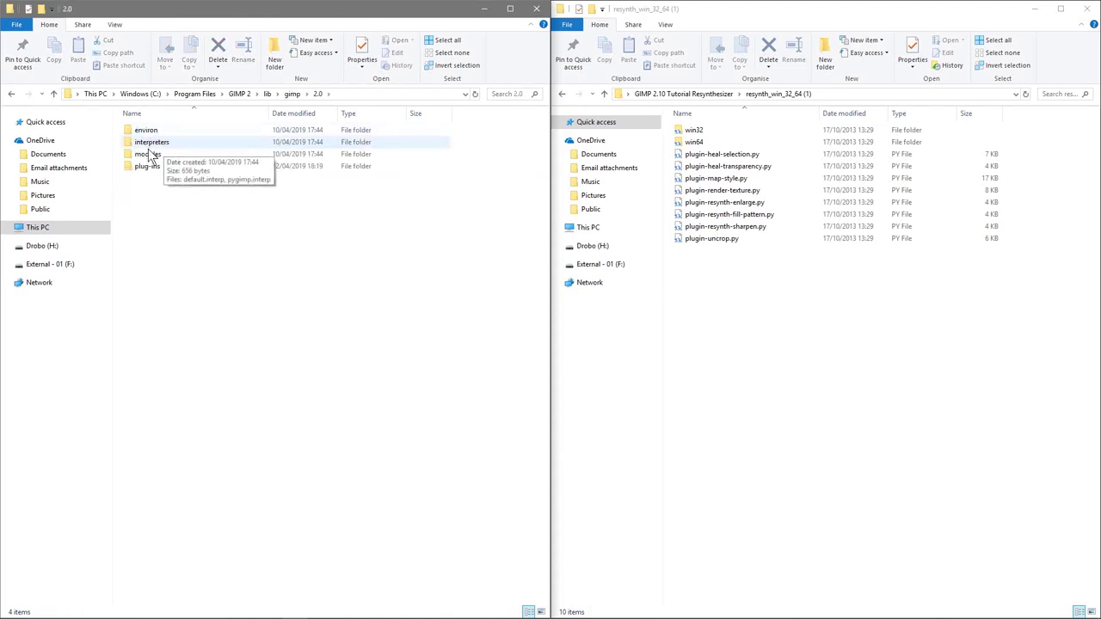
pyautogui.click(149, 170)
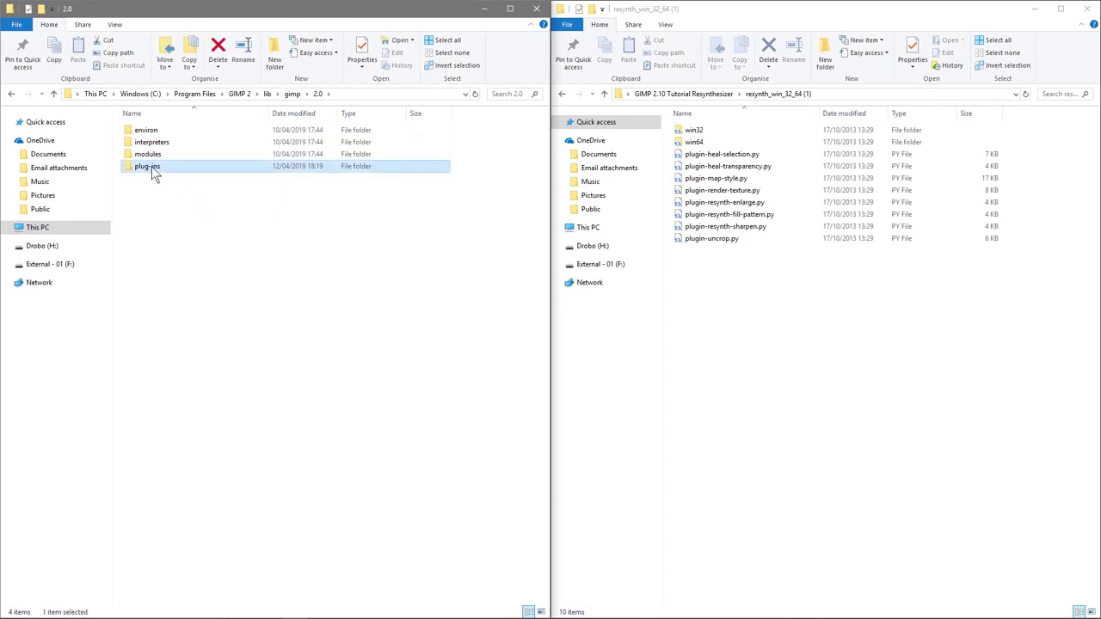
pyautogui.doubleClick(151, 166)
pyautogui.scroll(-13, 358, 339)
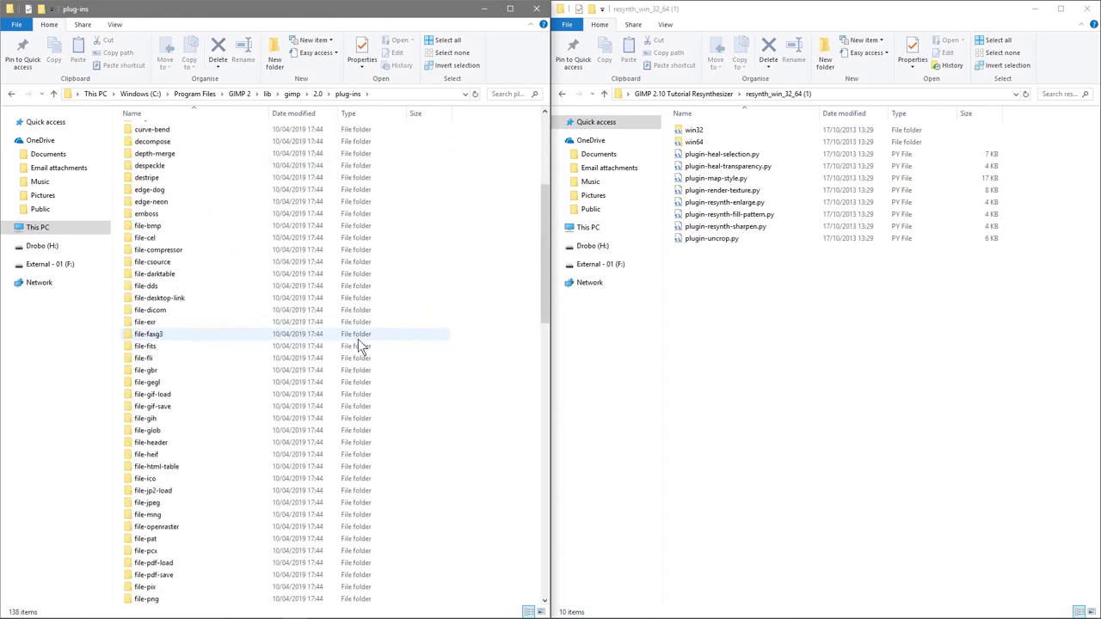
# Copy the eight resynthesizer .py files into GIMP's plug-ins folder, approving the administrator prompt.
pyautogui.scroll(17, 358, 353)
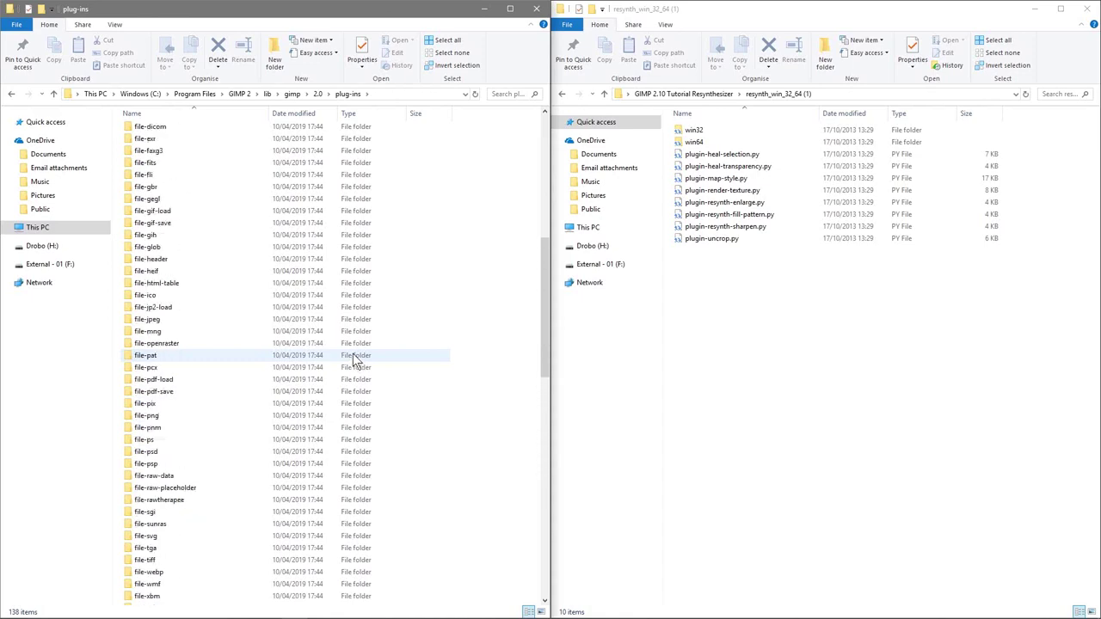
pyautogui.scroll(-20, 358, 360)
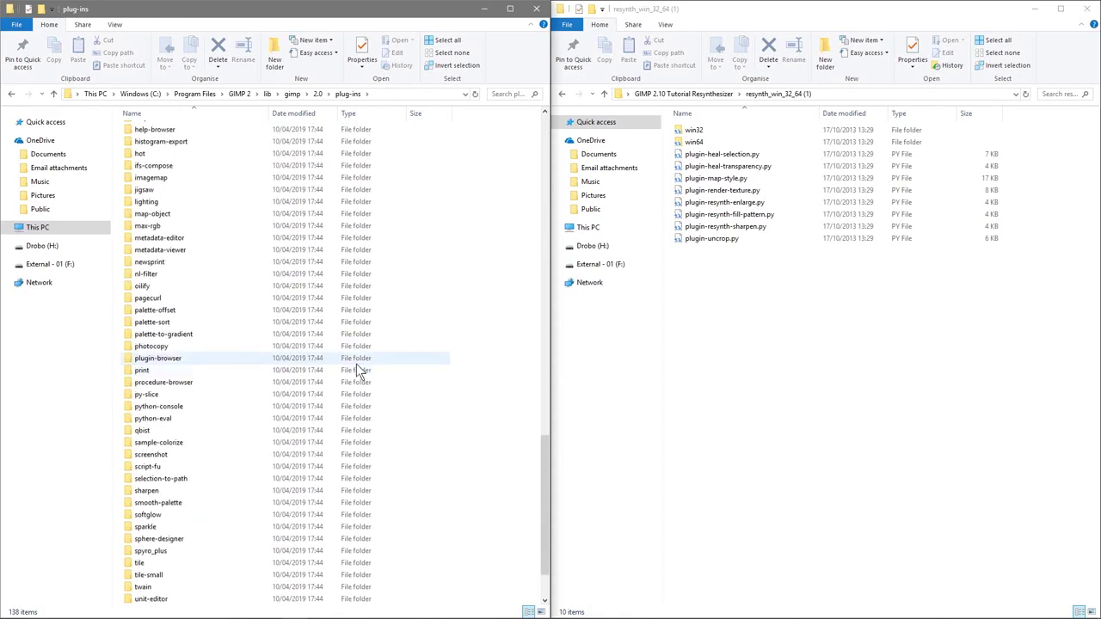
pyautogui.scroll(20, 358, 360)
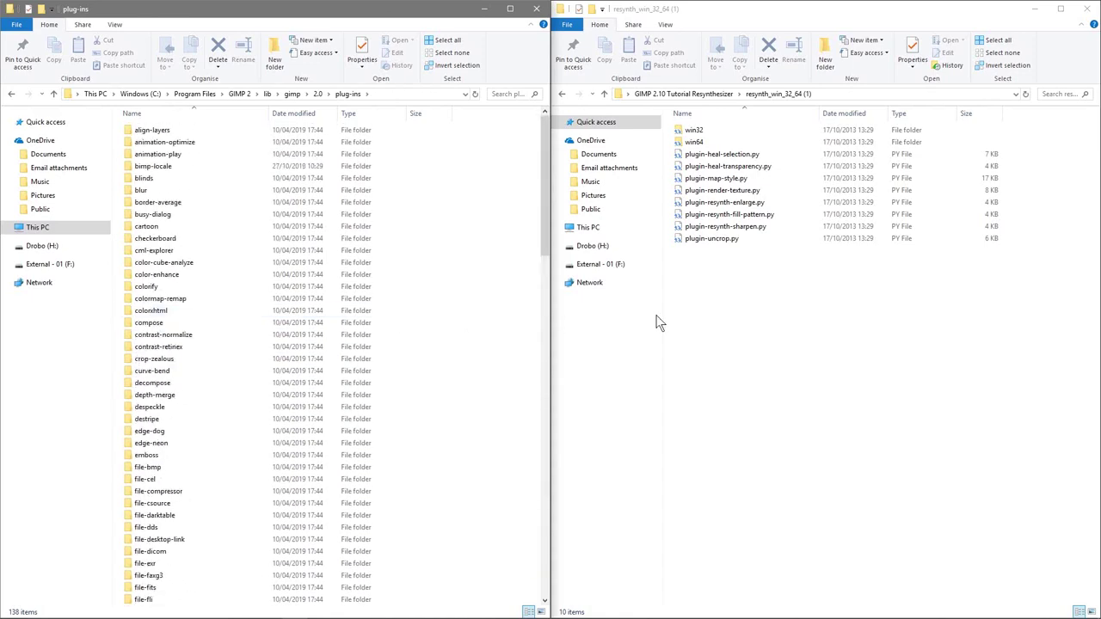
pyautogui.click(785, 316)
pyautogui.moveTo(779, 281); pyautogui.dragTo(717, 158)
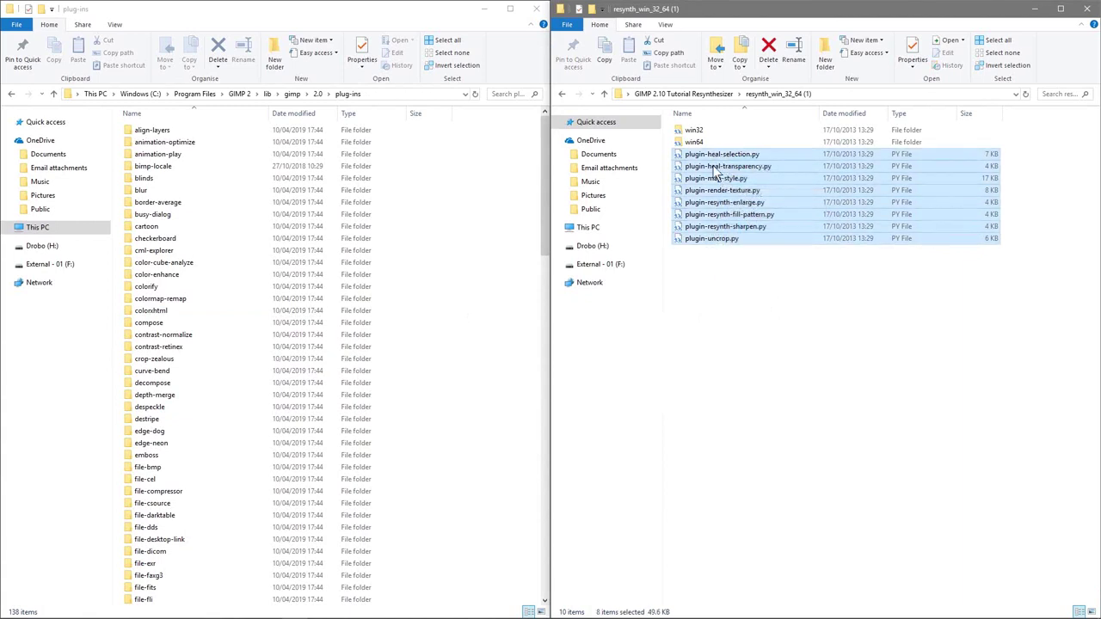
pyautogui.moveTo(712, 173); pyautogui.dragTo(457, 279)
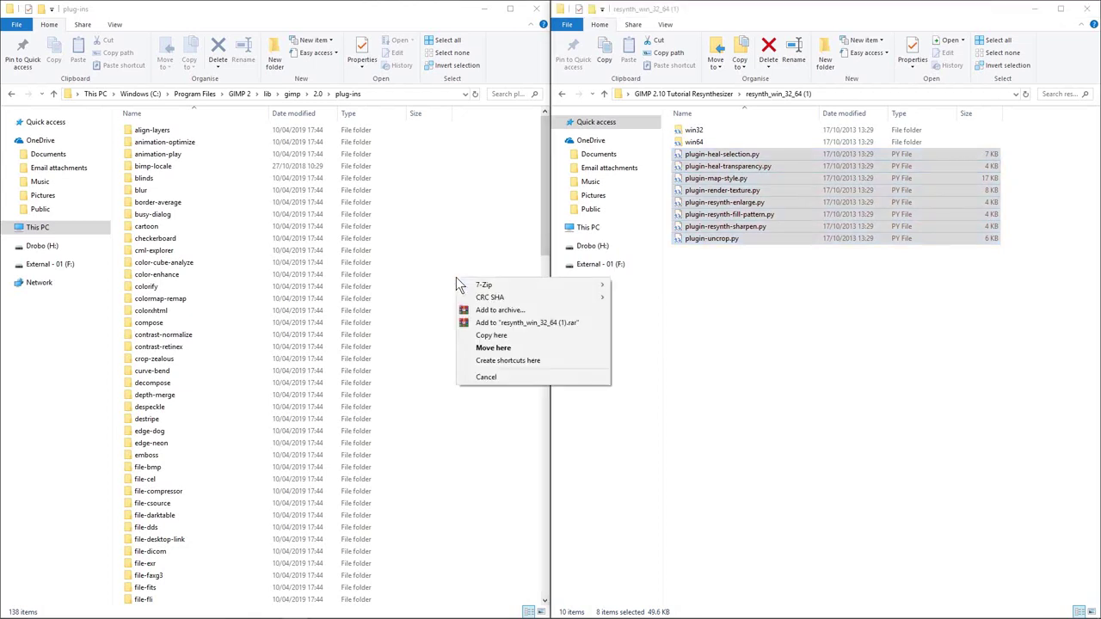
pyautogui.click(491, 336)
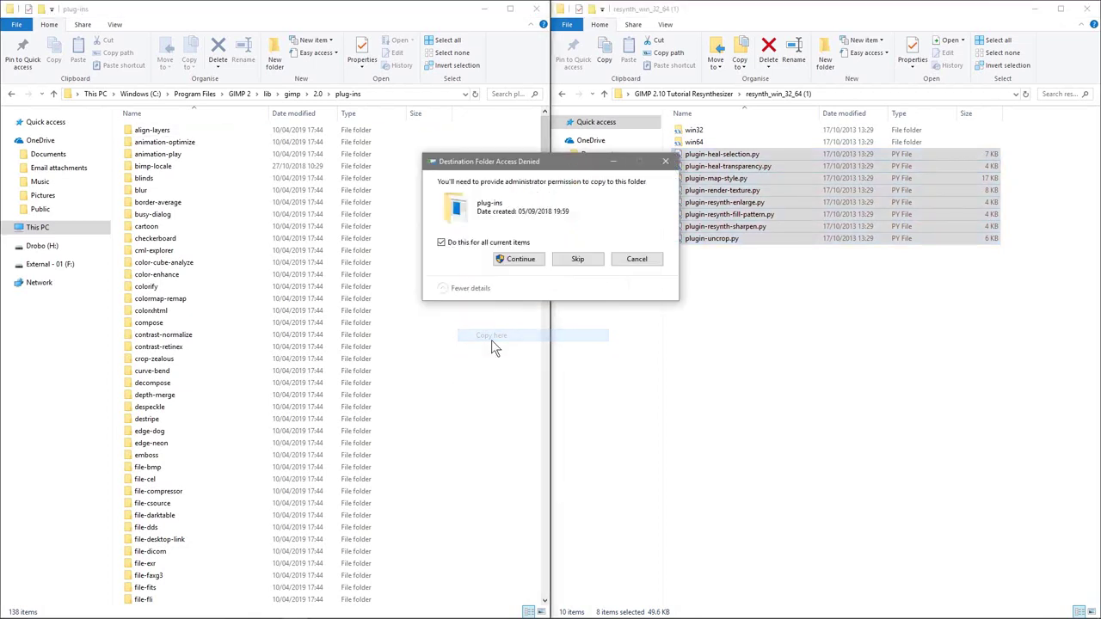
pyautogui.click(521, 260)
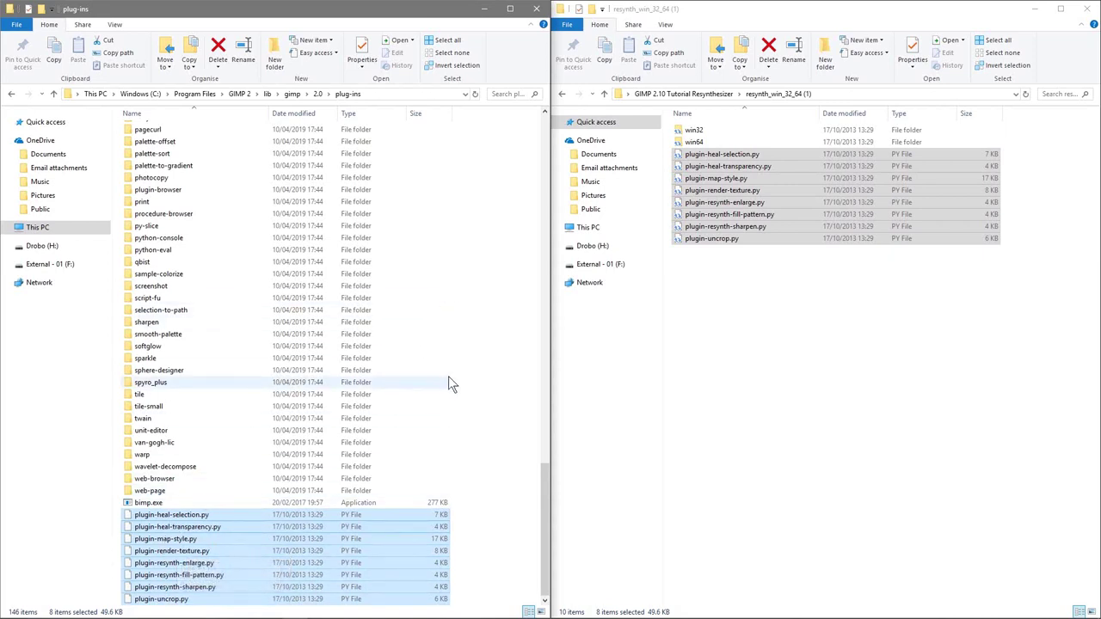
pyautogui.click(481, 358)
pyautogui.scroll(20, 503, 326)
pyautogui.scroll(12, 505, 333)
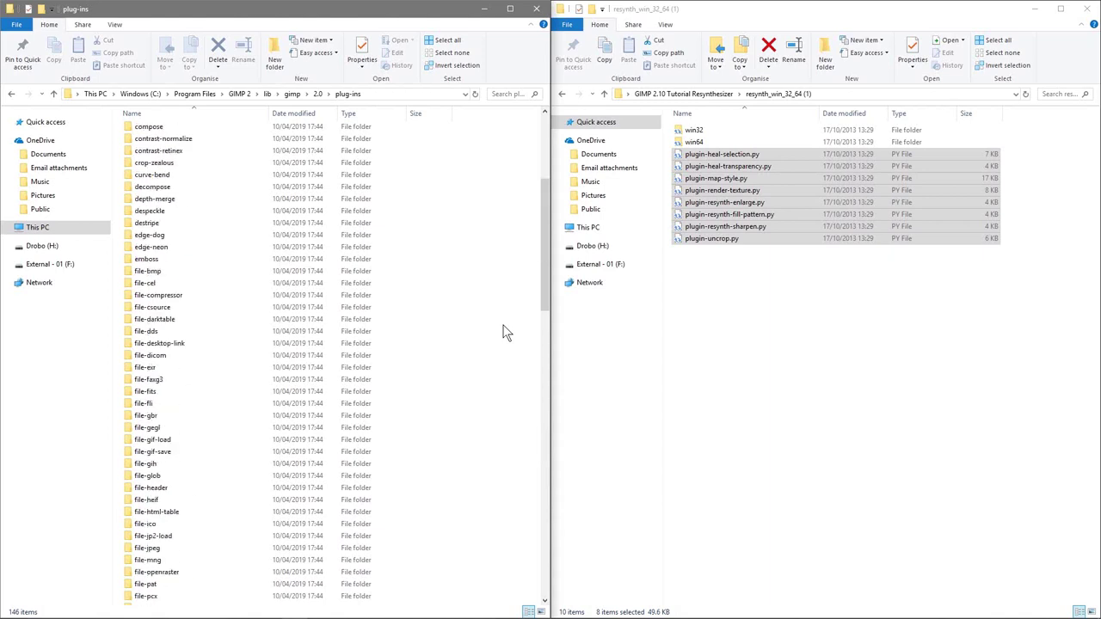
pyautogui.scroll(-11, 513, 316)
pyautogui.scroll(-12, 512, 312)
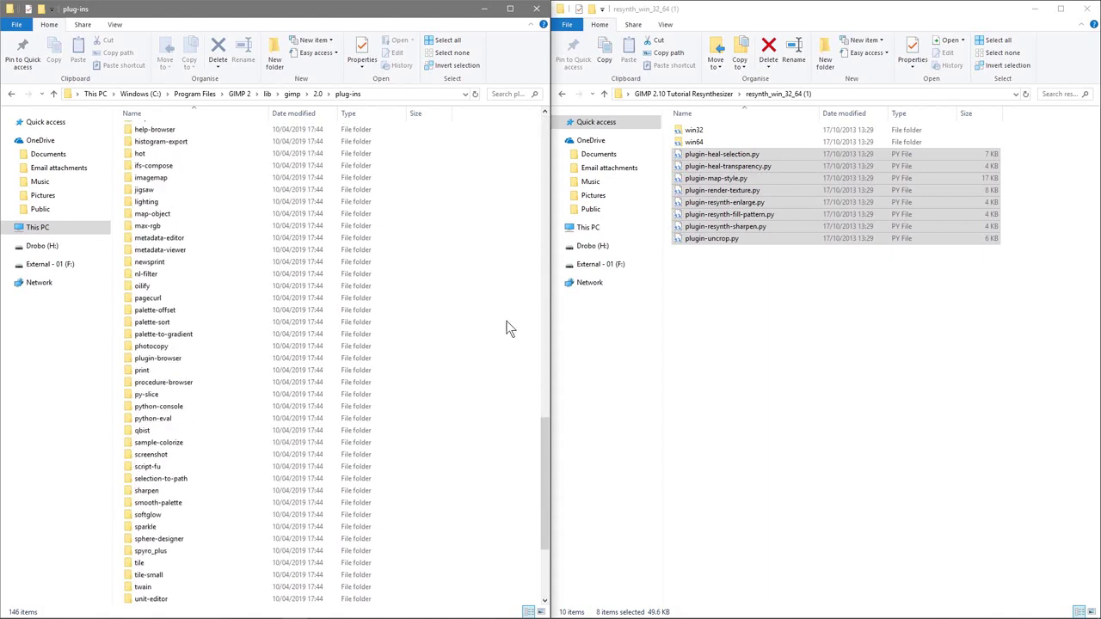
# Launch System Information from a 'system' search and narrow it to half the screen.
pyautogui.click(103, 608)
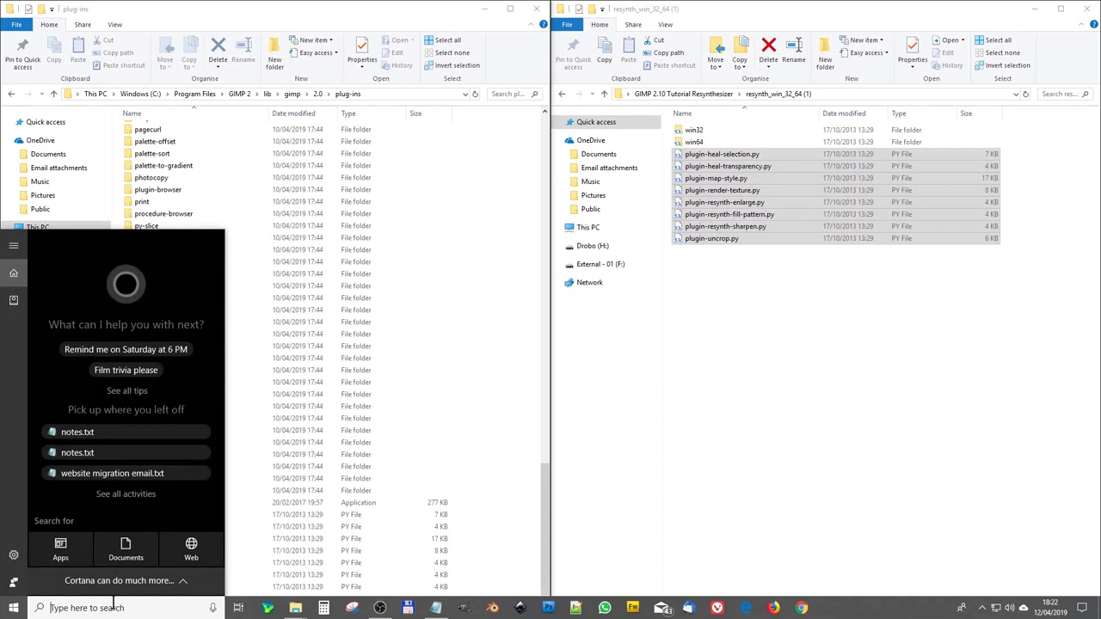
pyautogui.write('system')
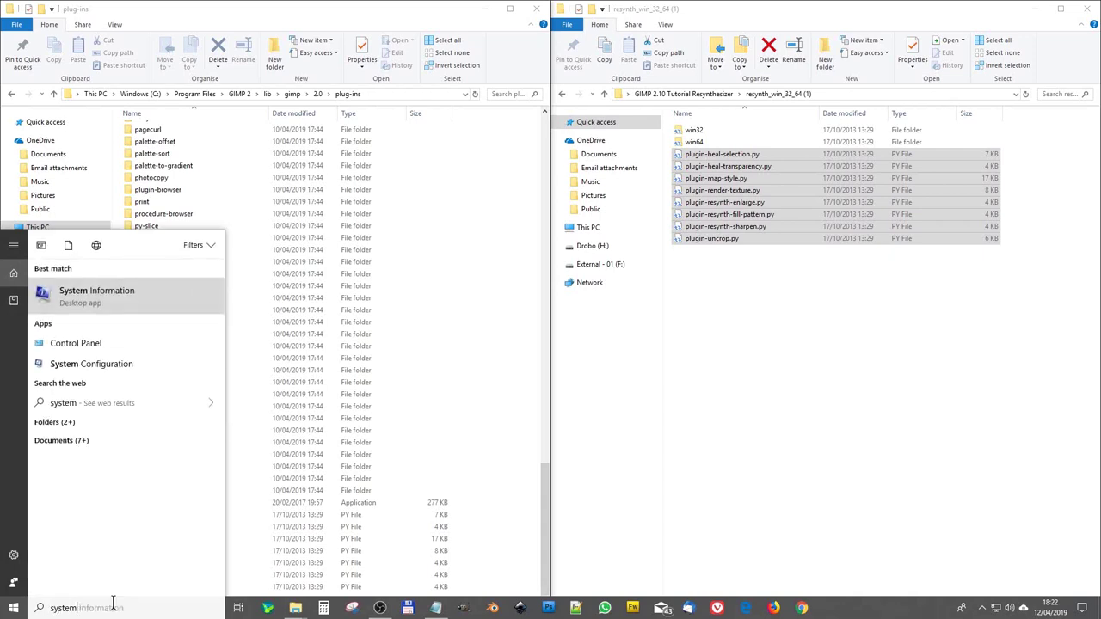
pyautogui.click(81, 293)
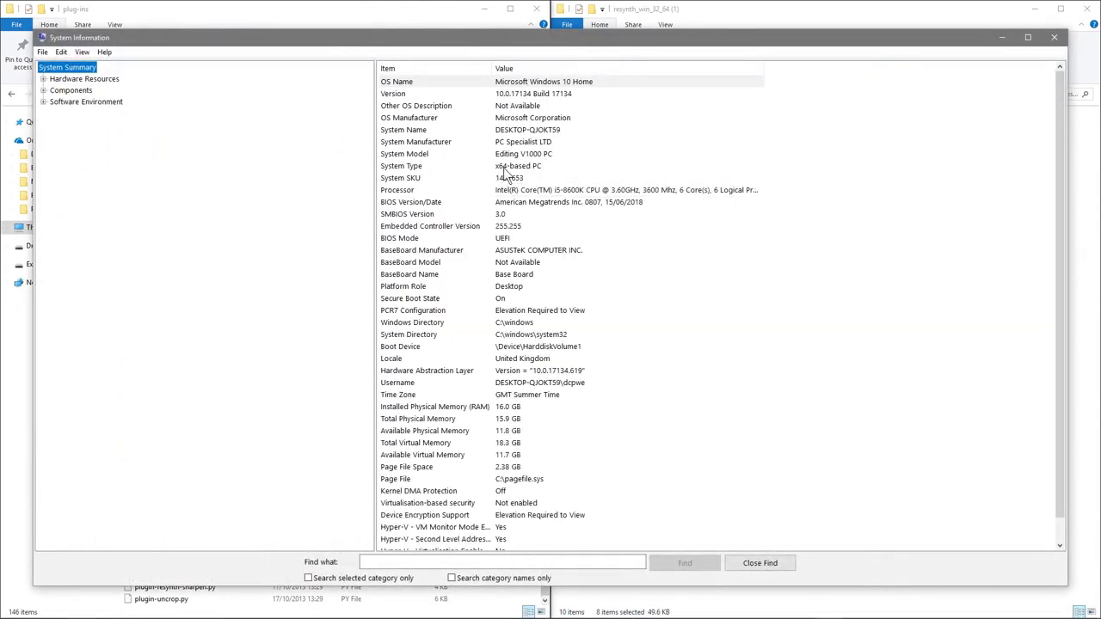
pyautogui.moveTo(1067, 131); pyautogui.dragTo(534, 182)
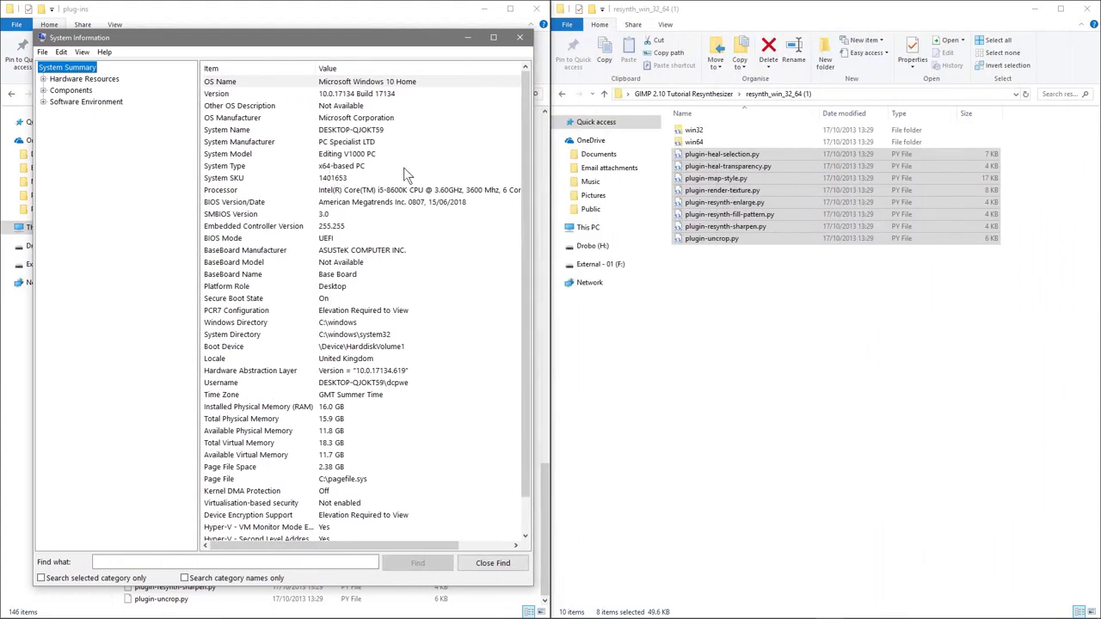
# Select the win64 folder to match the x64-based PC, and close System Information.
pyautogui.click(695, 142)
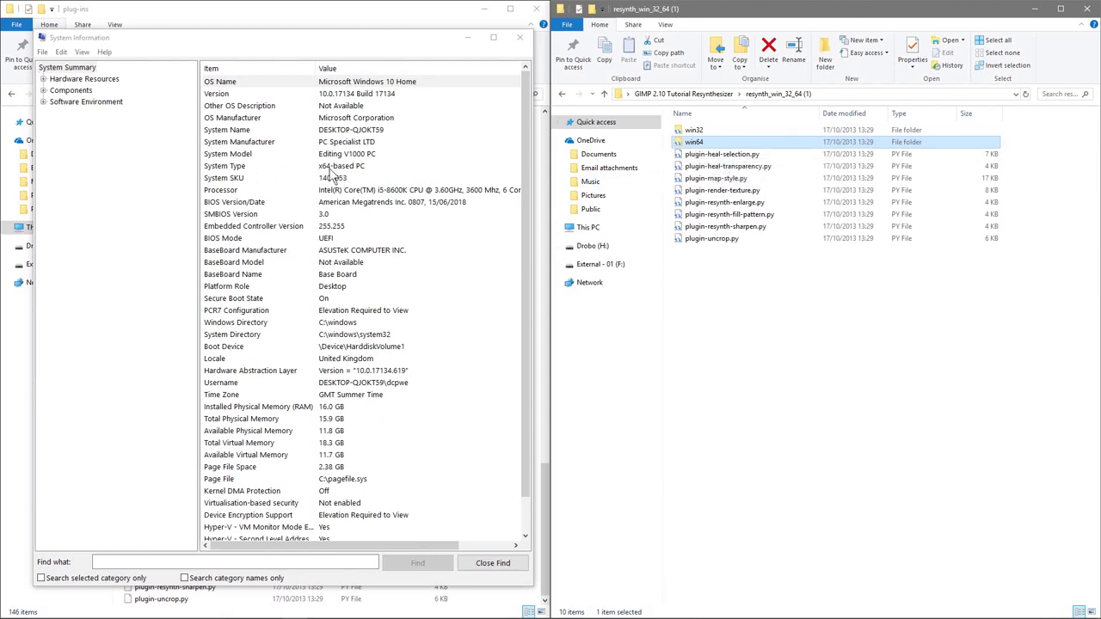
pyautogui.click(697, 131)
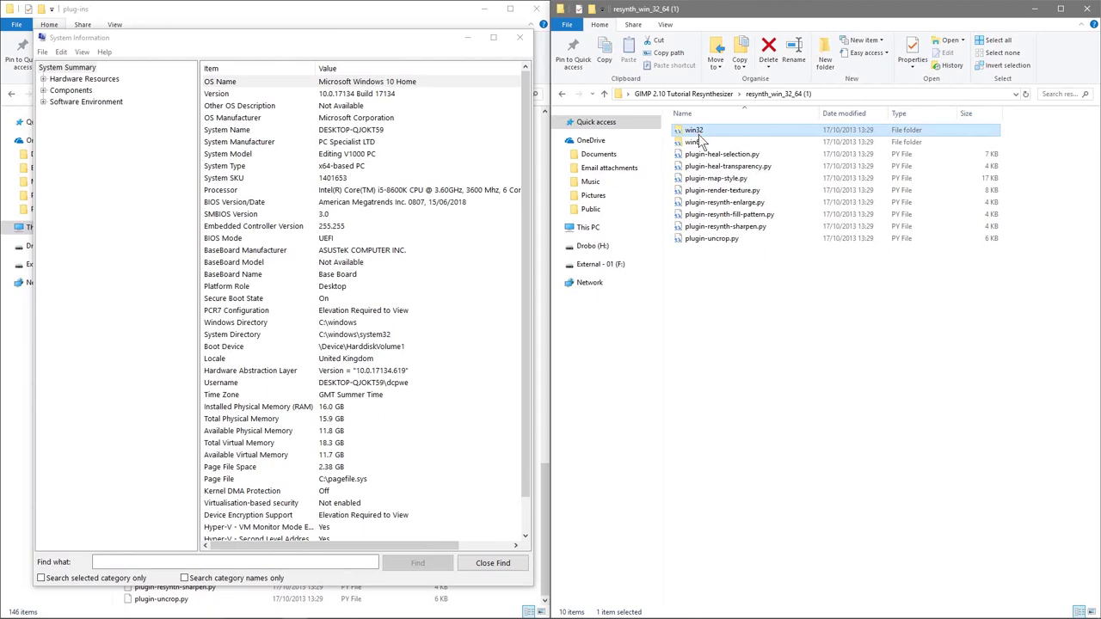
pyautogui.click(699, 143)
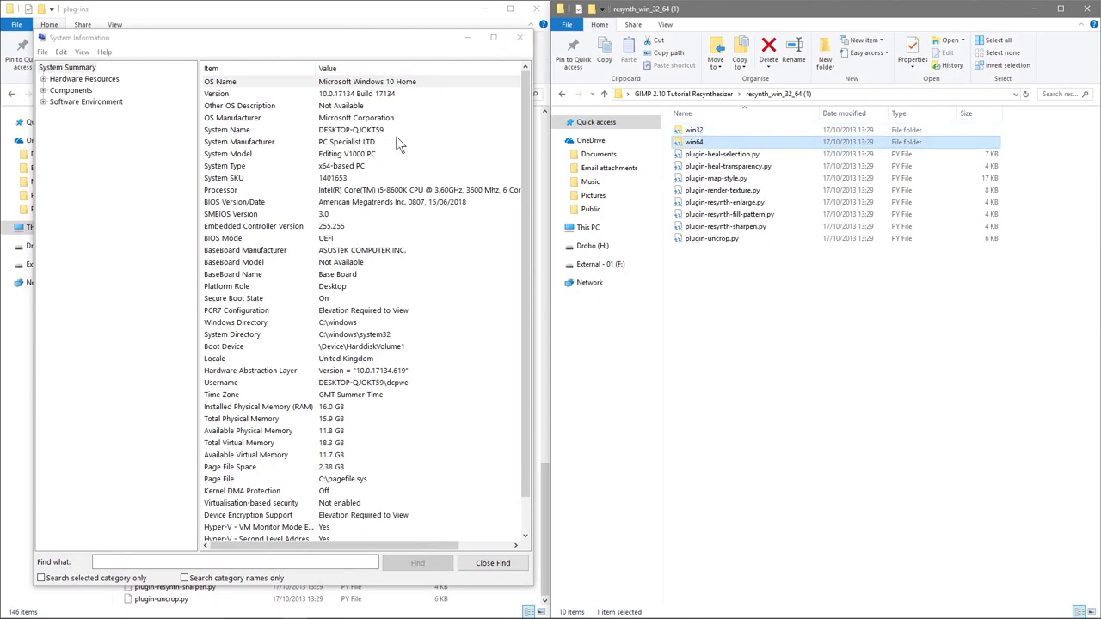
pyautogui.click(519, 37)
# Copy resynthesizer.exe and resynthesizer-gui.exe from win64 into the plug-ins folder with administrator permission.
pyautogui.doubleClick(694, 142)
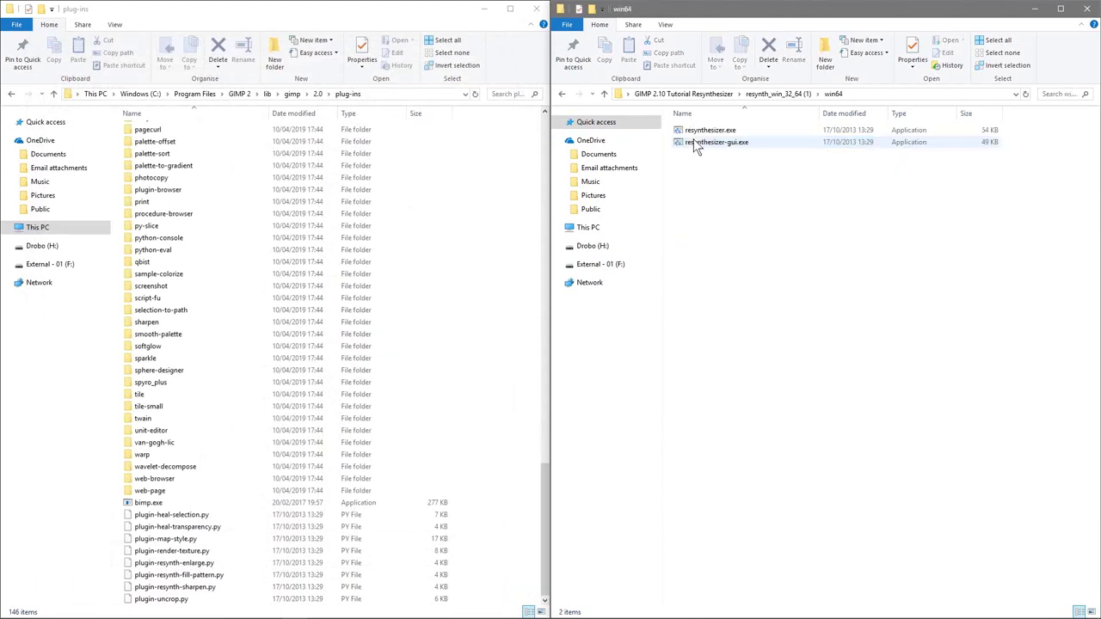
pyautogui.moveTo(765, 176); pyautogui.dragTo(684, 120)
pyautogui.moveTo(748, 168); pyautogui.dragTo(482, 291)
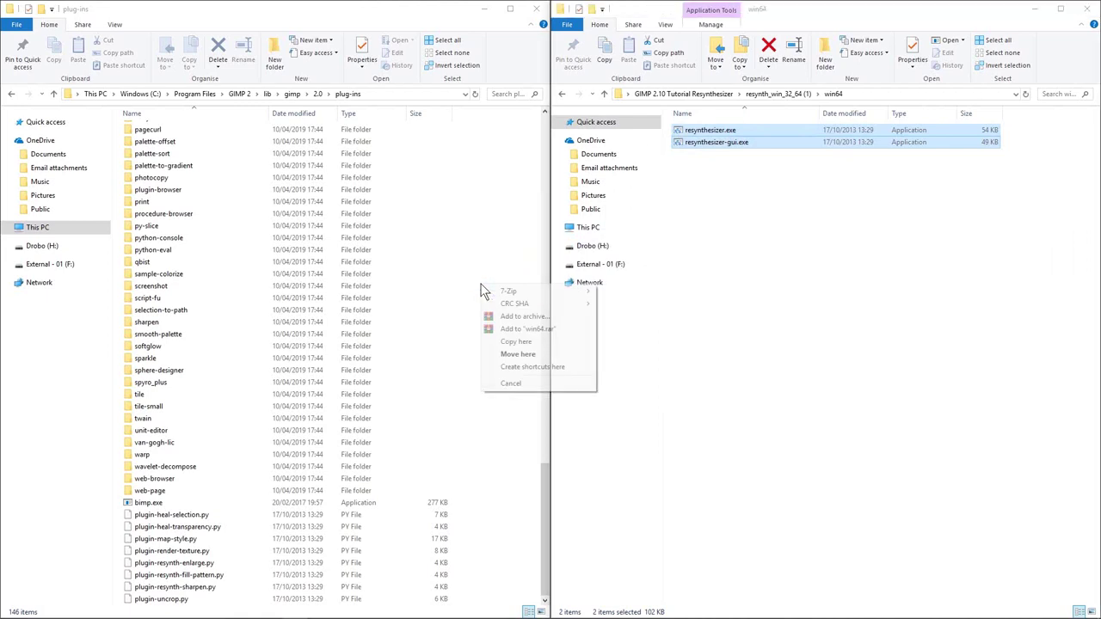
pyautogui.click(516, 355)
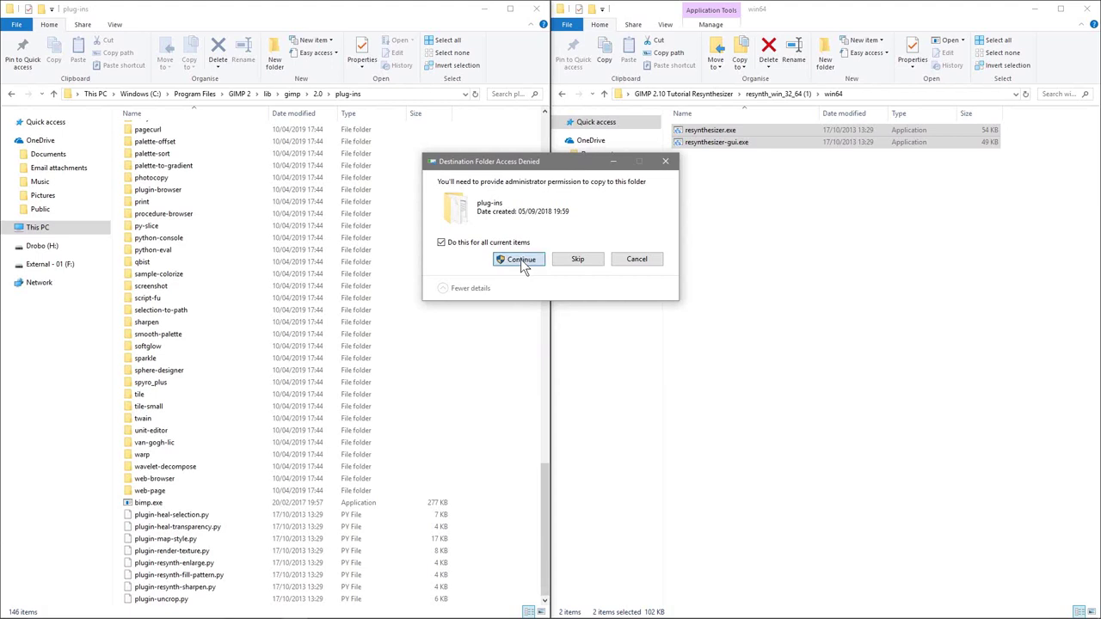
pyautogui.click(520, 259)
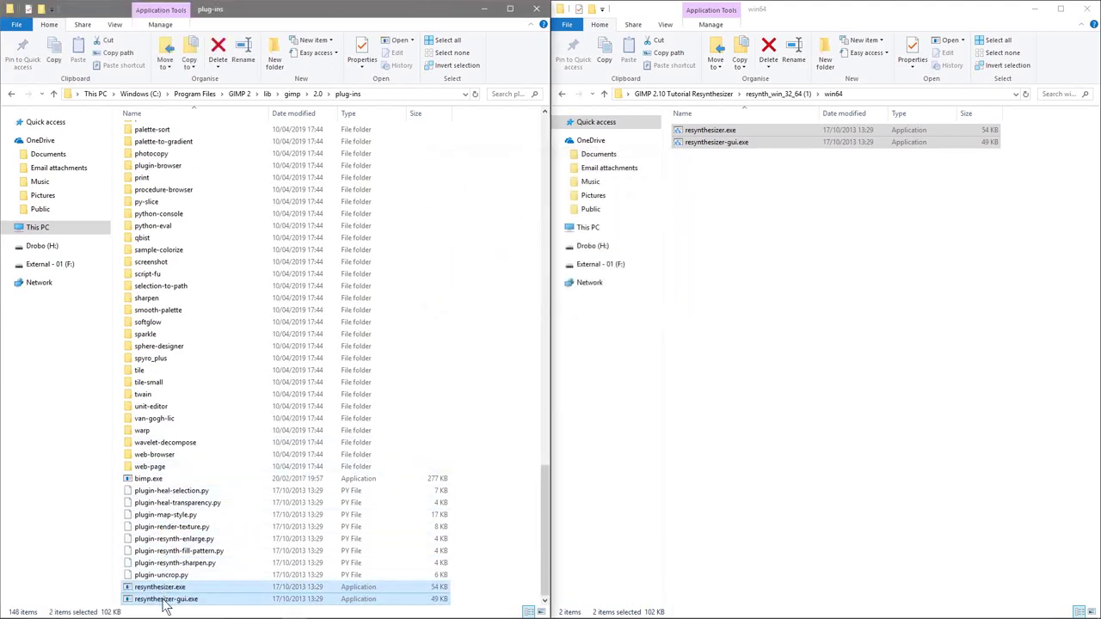
# Close both the plug-ins and win64 File Explorer windows.
pyautogui.click(499, 288)
pyautogui.click(536, 8)
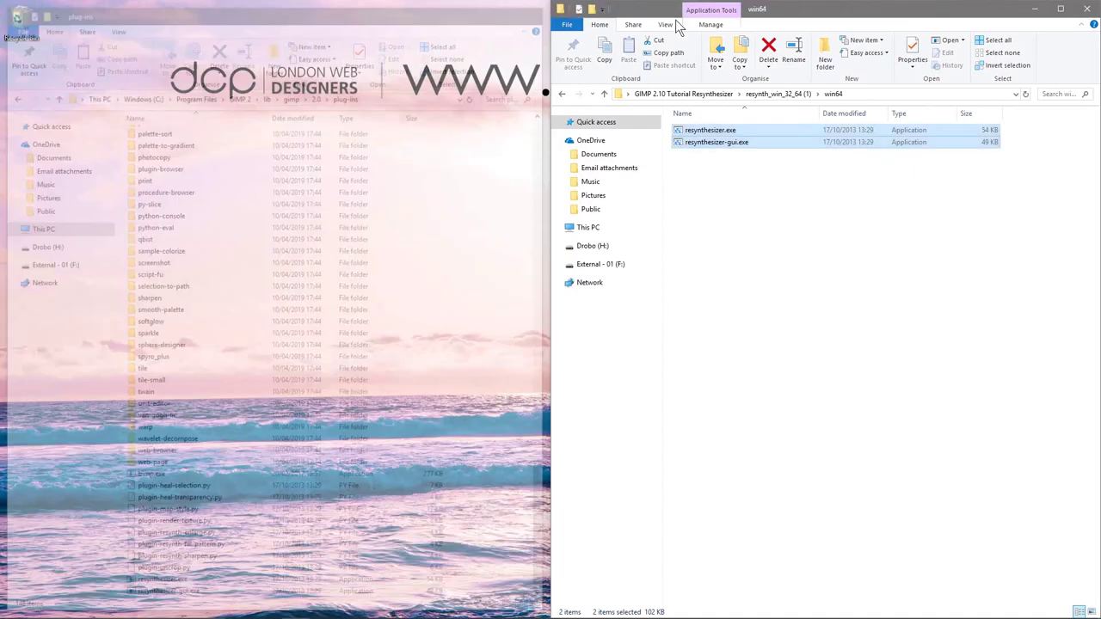
pyautogui.click(1087, 9)
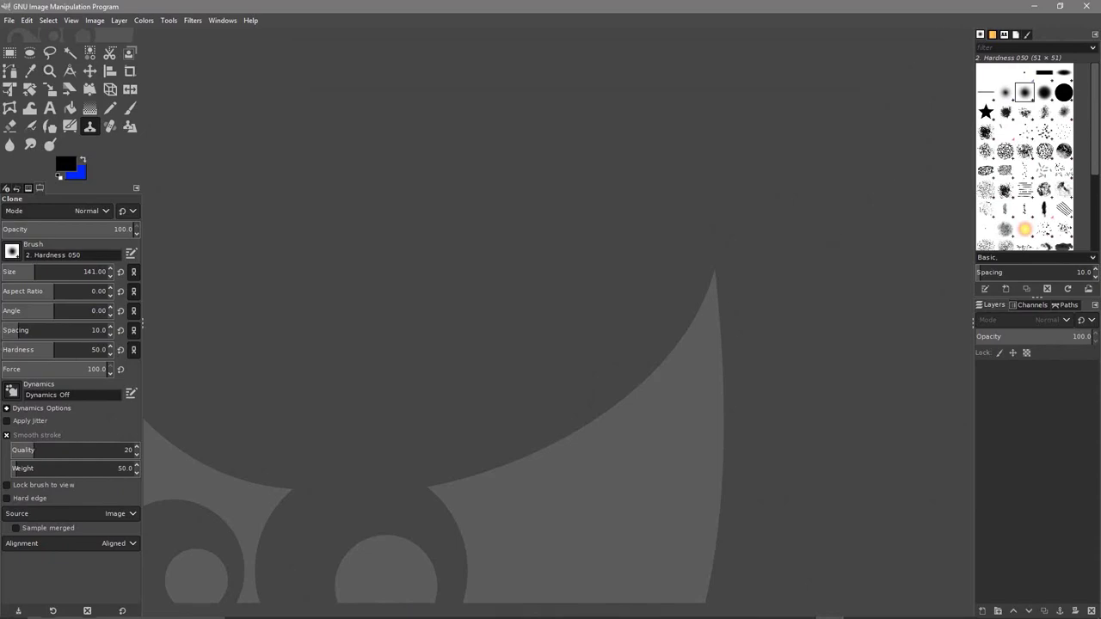
# Maximize Chrome and download the Unsplash sky backflip photo.
pyautogui.click(801, 608)
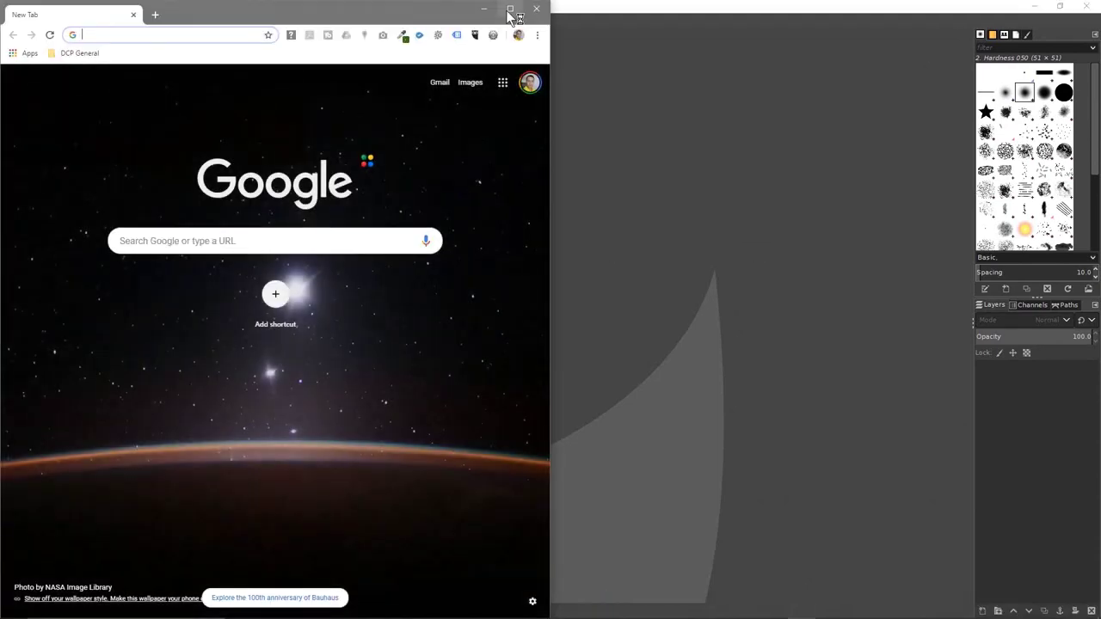
pyautogui.click(511, 12)
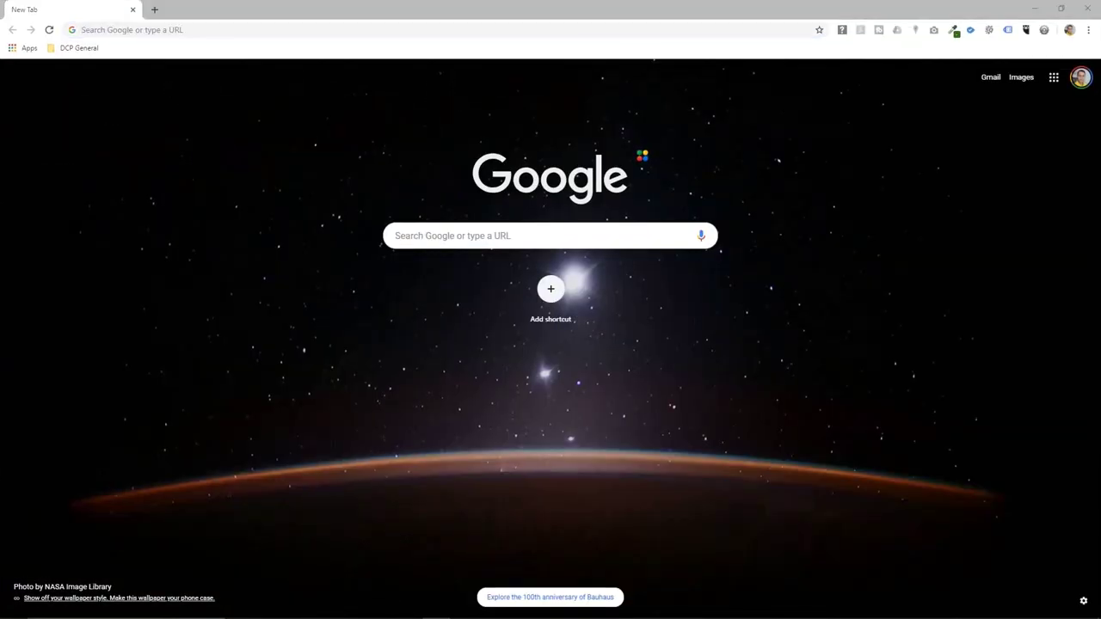
pyautogui.click(513, 31)
pyautogui.write('https://unsplash.com/photos/n721W6nHKUU')
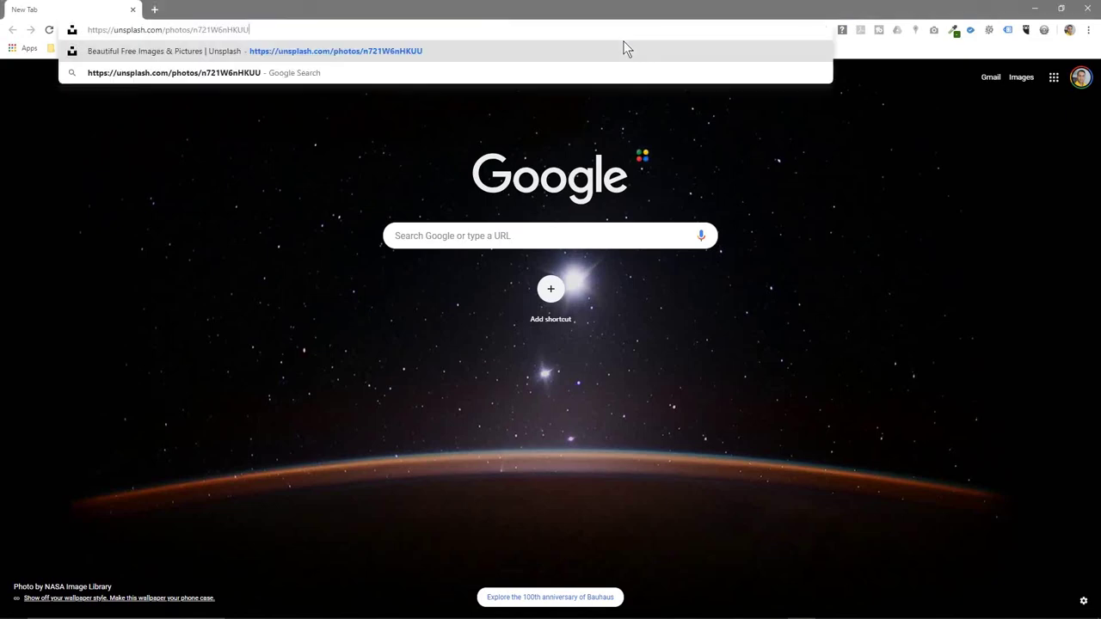
pyautogui.press('Return')
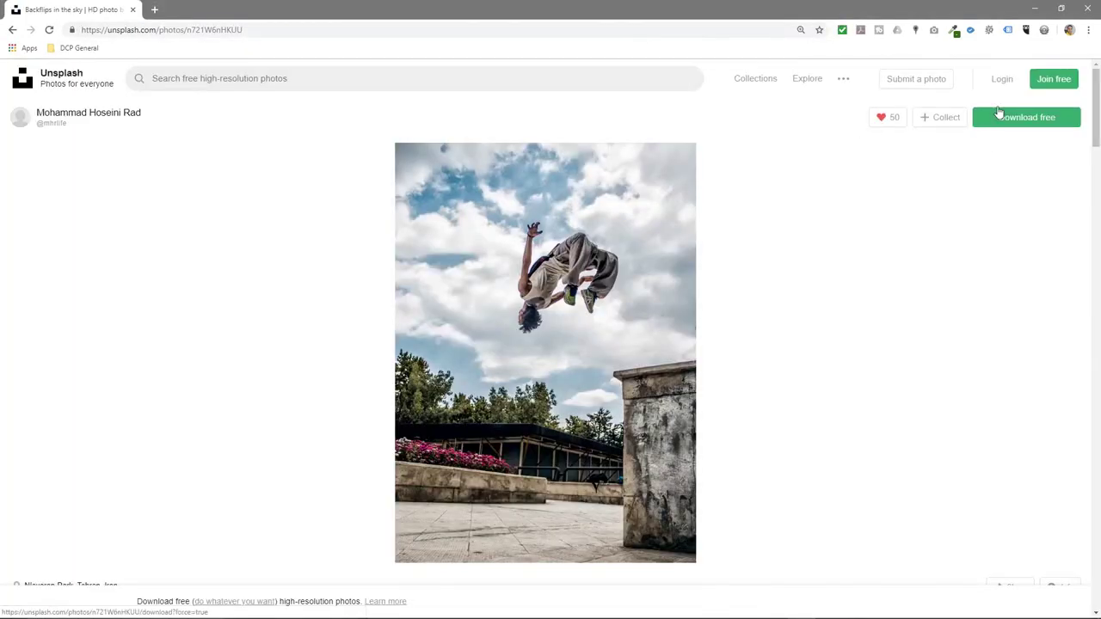
pyautogui.click(1035, 120)
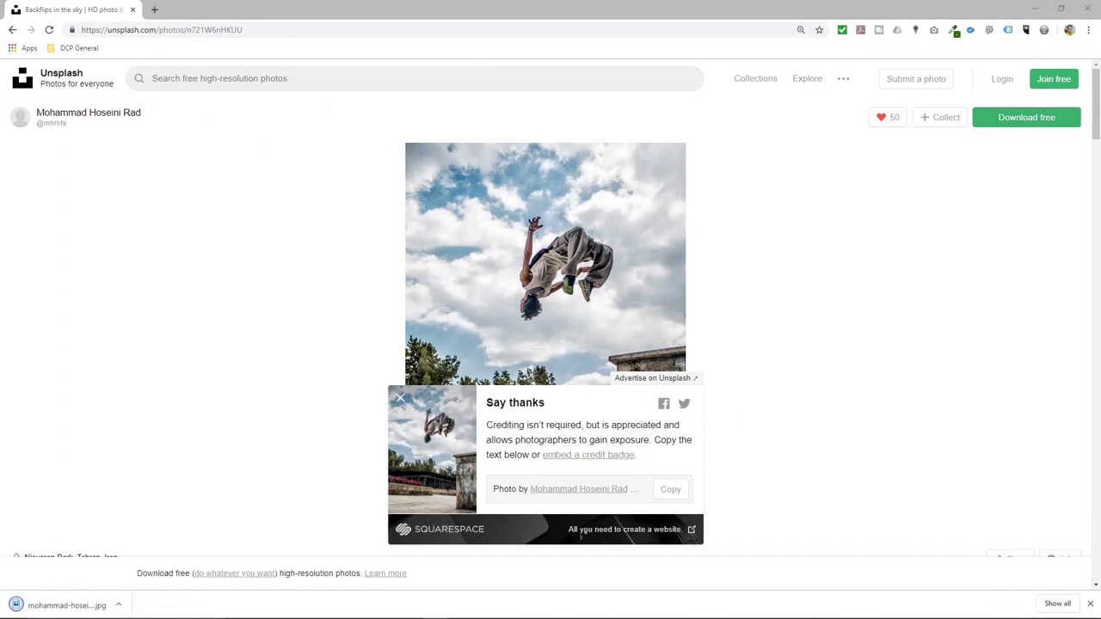
# Download the alpine meadow cow photo from Unsplash in a new tab.
pyautogui.click(154, 10)
pyautogui.write('https://unsplash.com/photos/Eb-noaTwHiU')
pyautogui.click(363, 43)
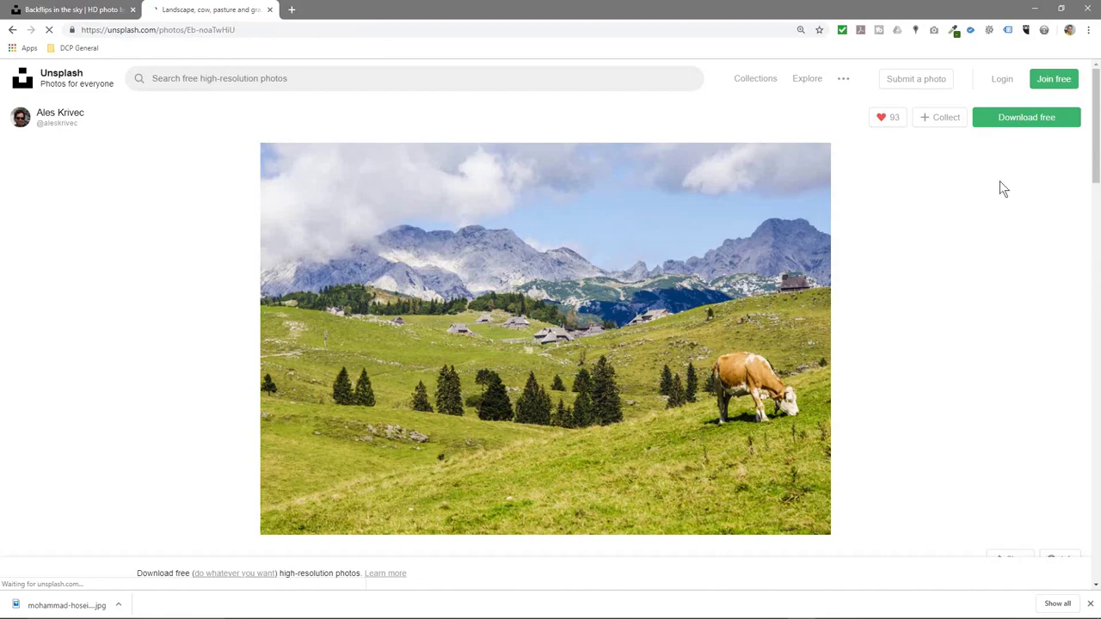
pyautogui.click(1026, 119)
# Snap Chrome to the left half and minimize GIMP.
pyautogui.press('super+Left')
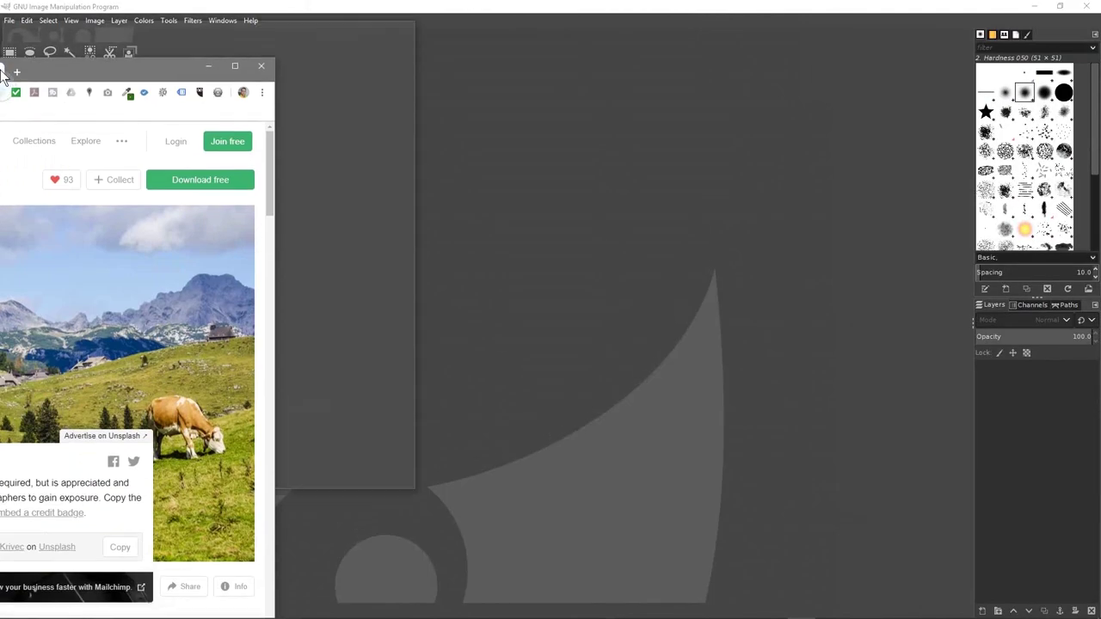
pyautogui.click(643, 179)
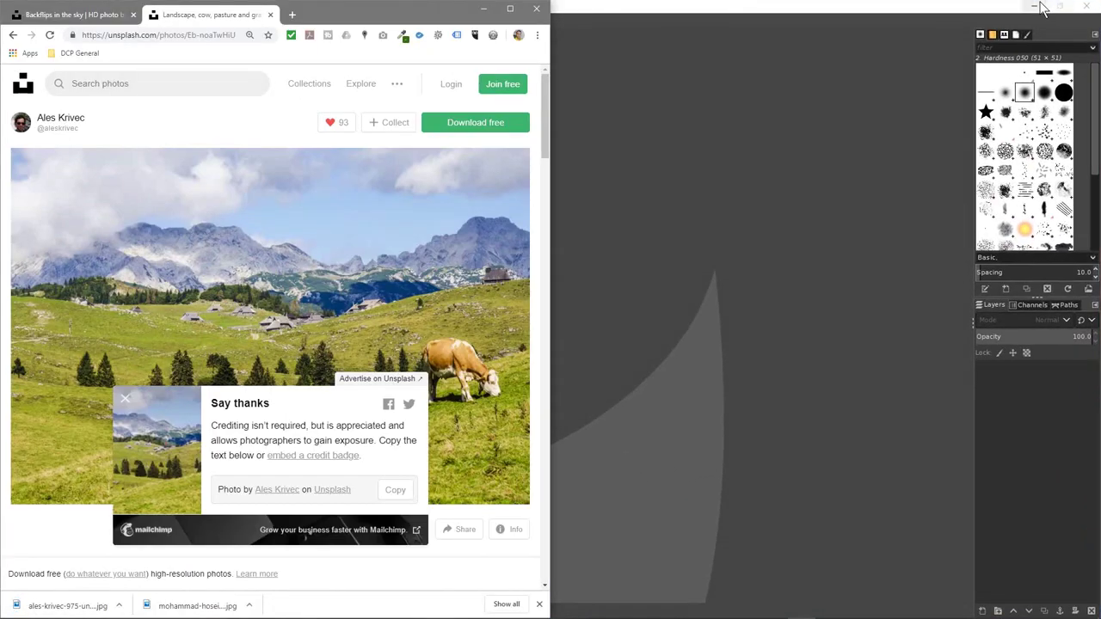
pyautogui.click(1036, 7)
# Copy the meadow and backflip JPGs from Chrome's download bar into the tutorial folder.
pyautogui.doubleClick(1065, 34)
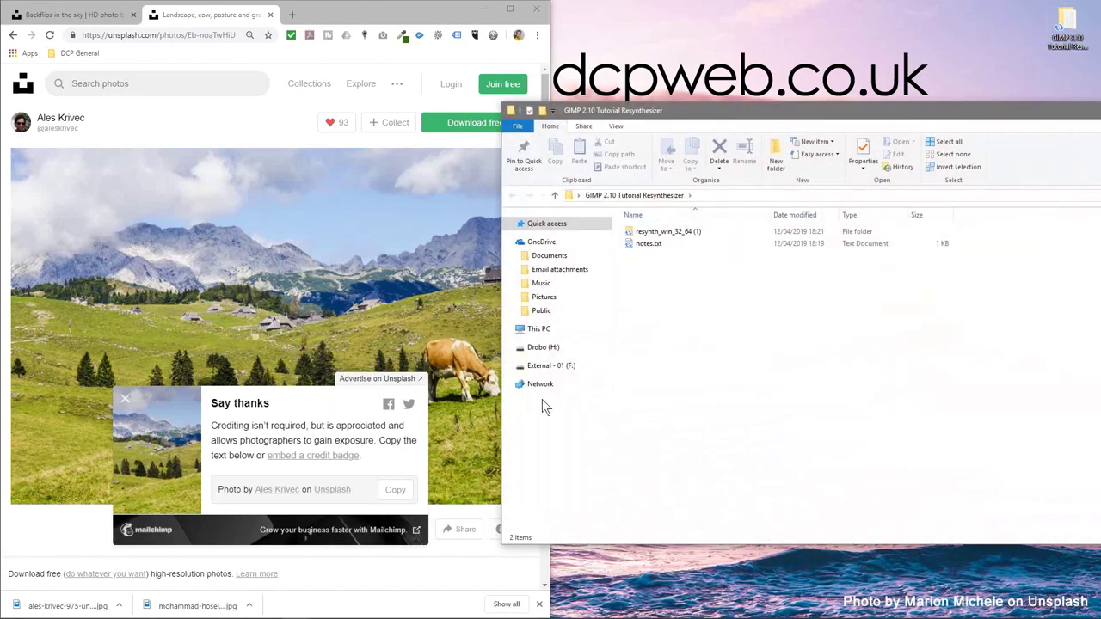
pyautogui.moveTo(111, 607); pyautogui.dragTo(745, 357)
pyautogui.moveTo(215, 607); pyautogui.dragTo(729, 283)
pyautogui.moveTo(745, 118); pyautogui.dragTo(940, 106)
pyautogui.keyDown('ctrl'); pyautogui.scroll(4, 946, 224); pyautogui.keyUp('ctrl')
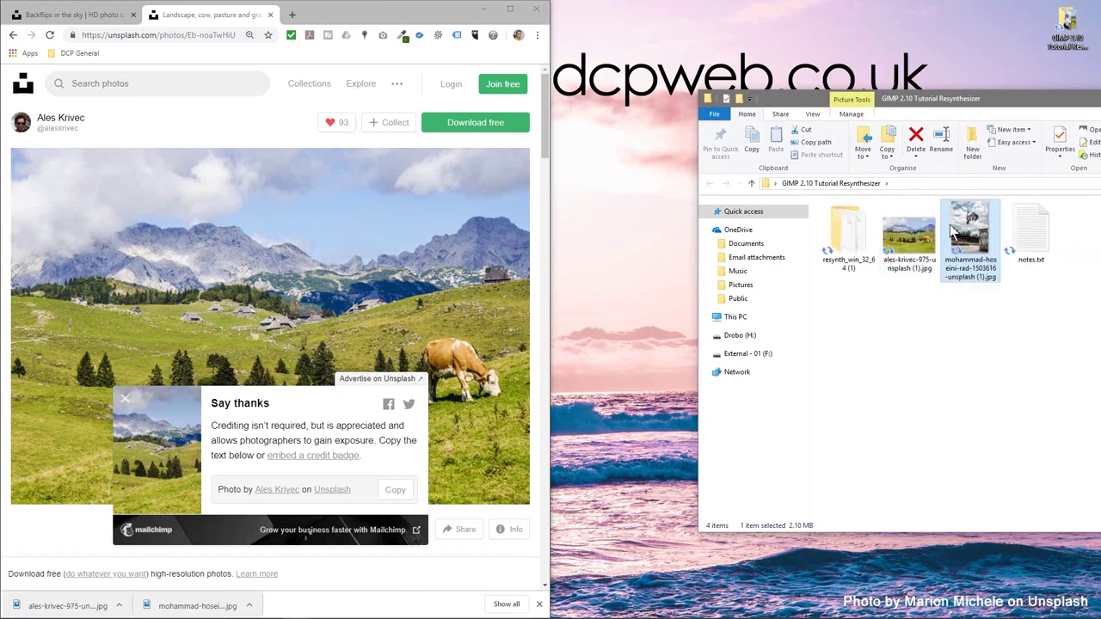
pyautogui.moveTo(927, 110); pyautogui.dragTo(976, 100)
# Close Chrome and open the backflip photo in GIMP, converting it to the working colour space.
pyautogui.hotkey('alt', 'Tab')
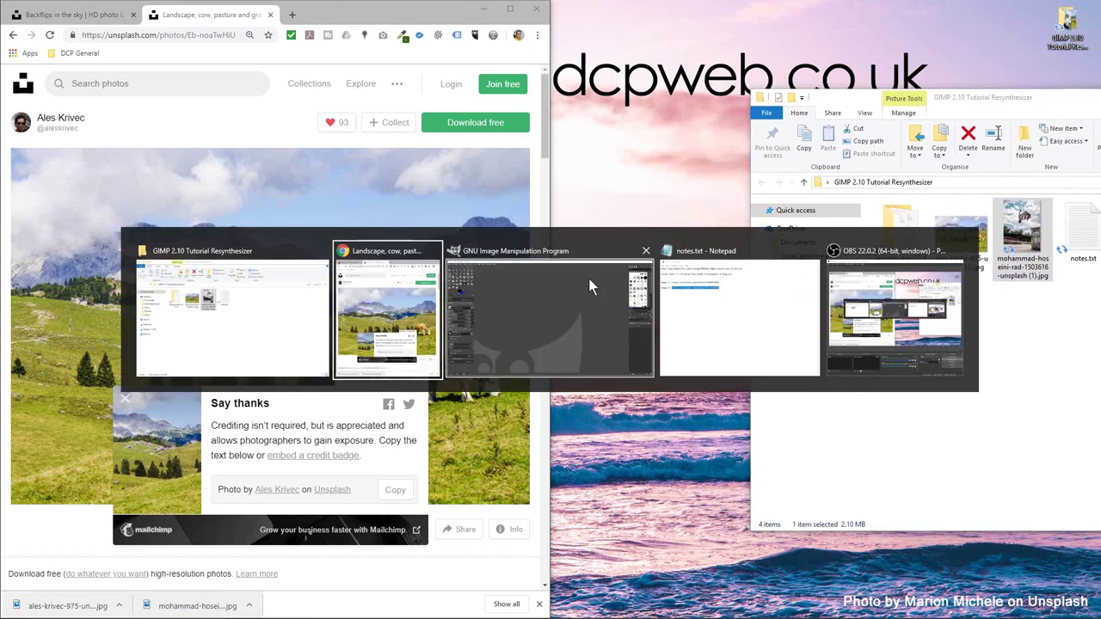
pyautogui.click(540, 14)
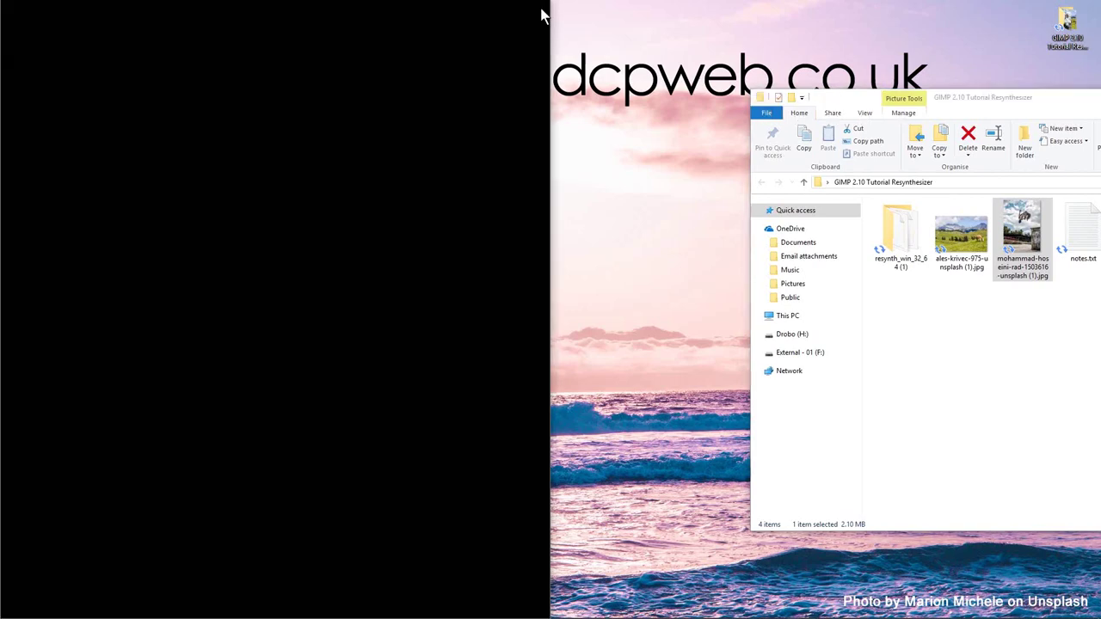
pyautogui.hotkey('alt', 'Tab')
pyautogui.click(523, 267)
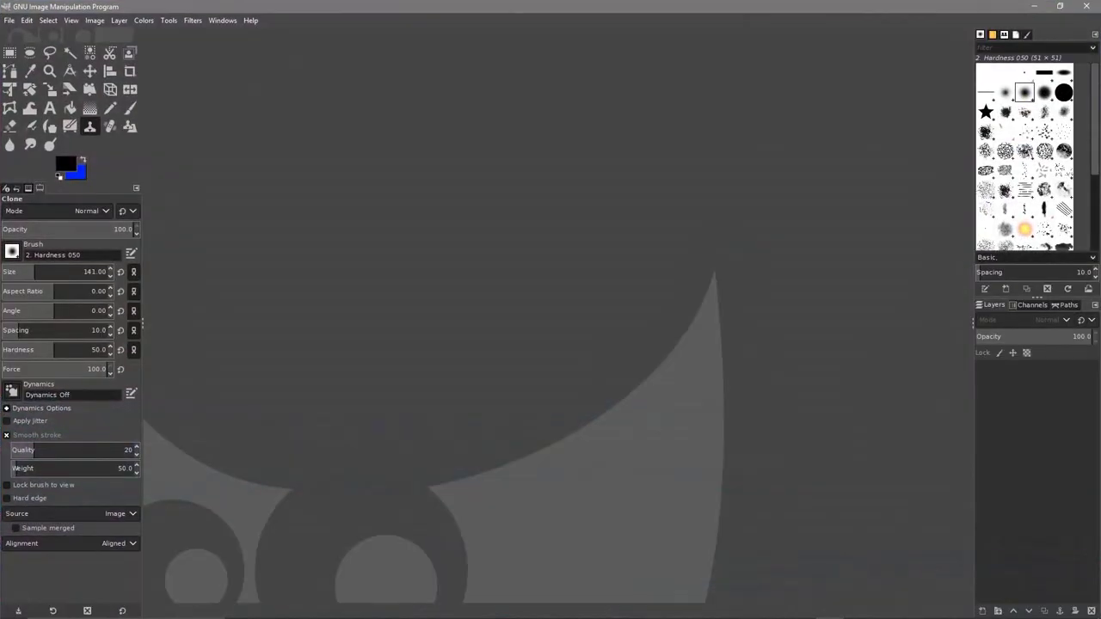
pyautogui.hotkey('alt', 'Tab')
pyautogui.moveTo(1022, 230); pyautogui.dragTo(464, 240)
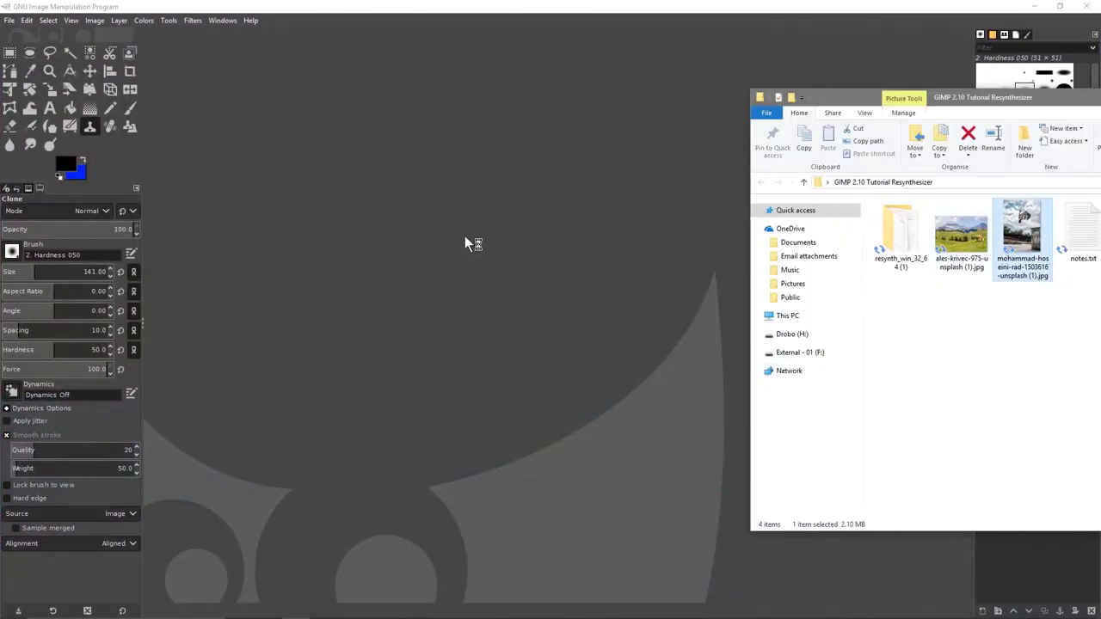
pyautogui.click(481, 315)
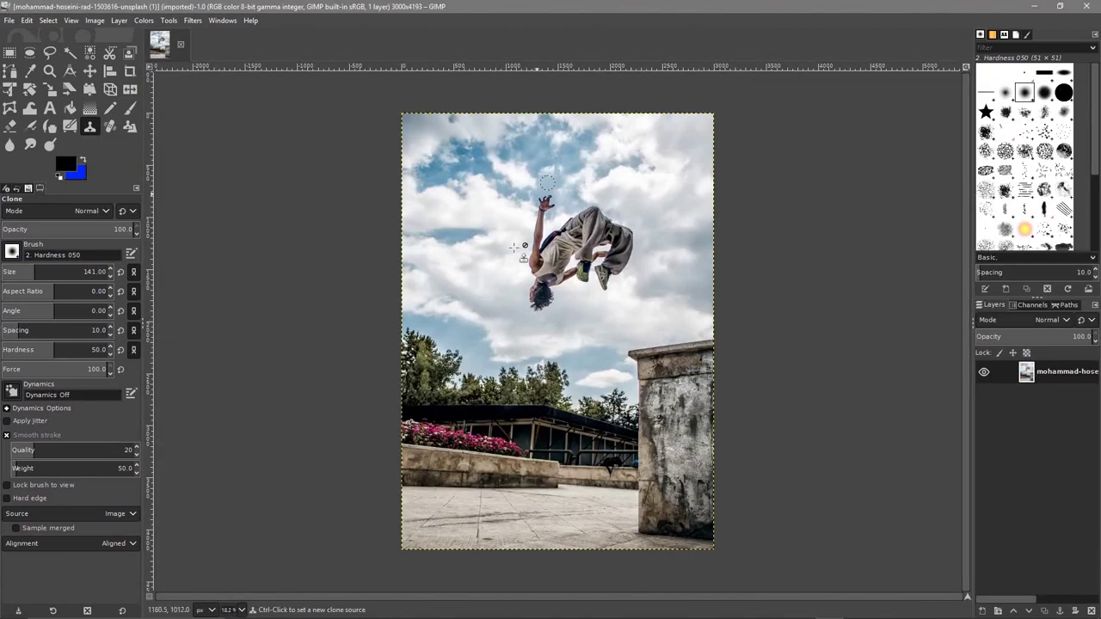
# Zoom in on the backflipping man and draw a loose Free Select outline around his whole body.
pyautogui.click(49, 73)
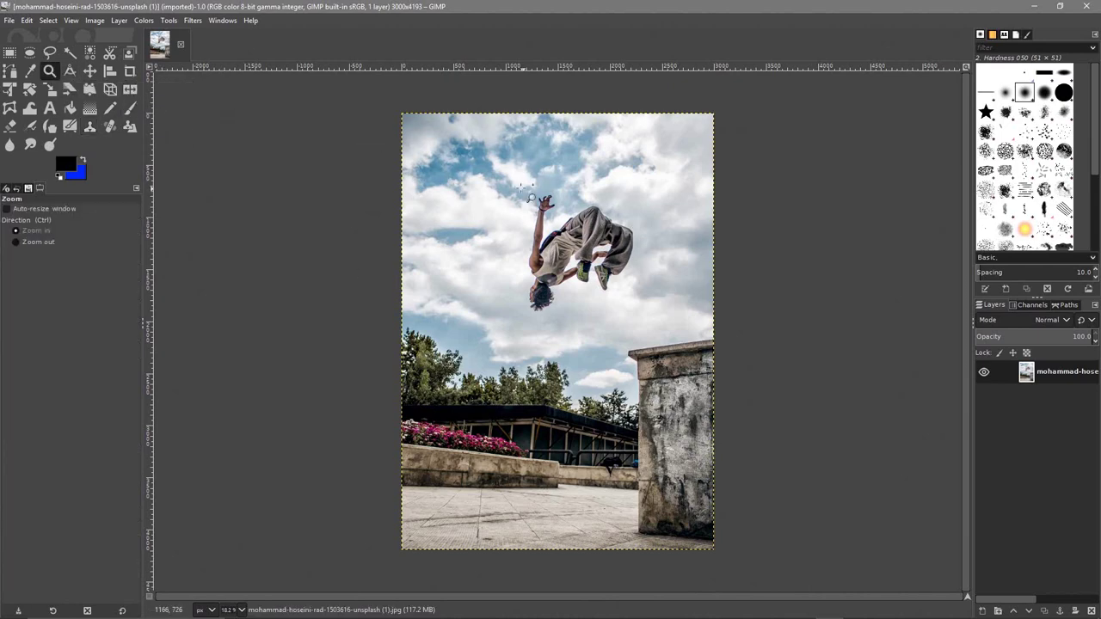
pyautogui.moveTo(495, 184)
pyautogui.mouseDown()
pyautogui.moveTo(645, 293)
pyautogui.moveTo(659, 332)
pyautogui.mouseUp()
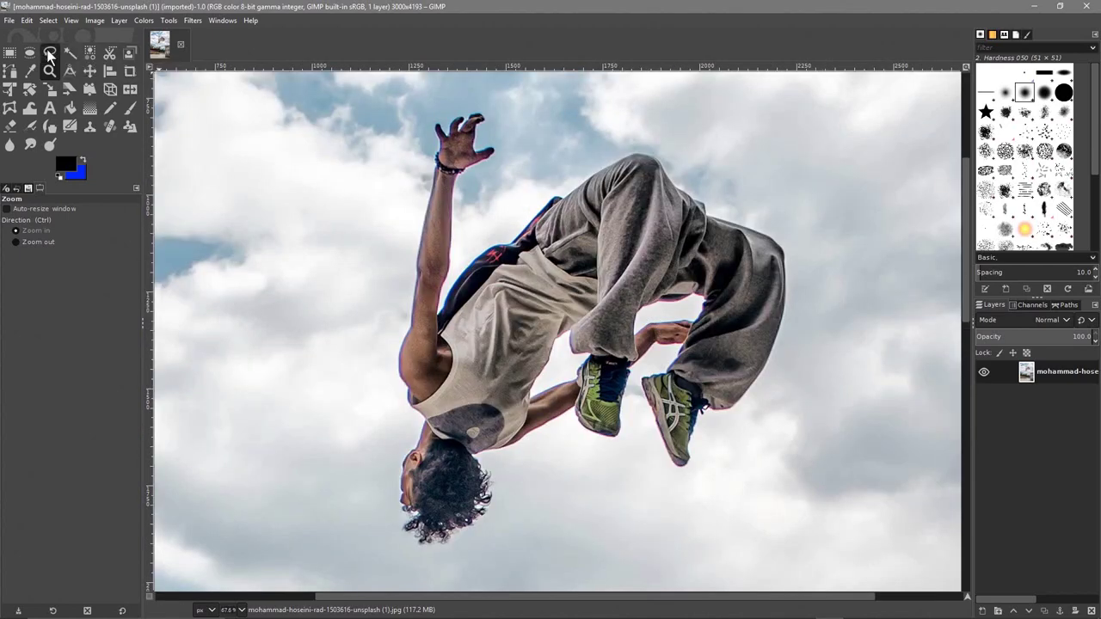
pyautogui.click(47, 50)
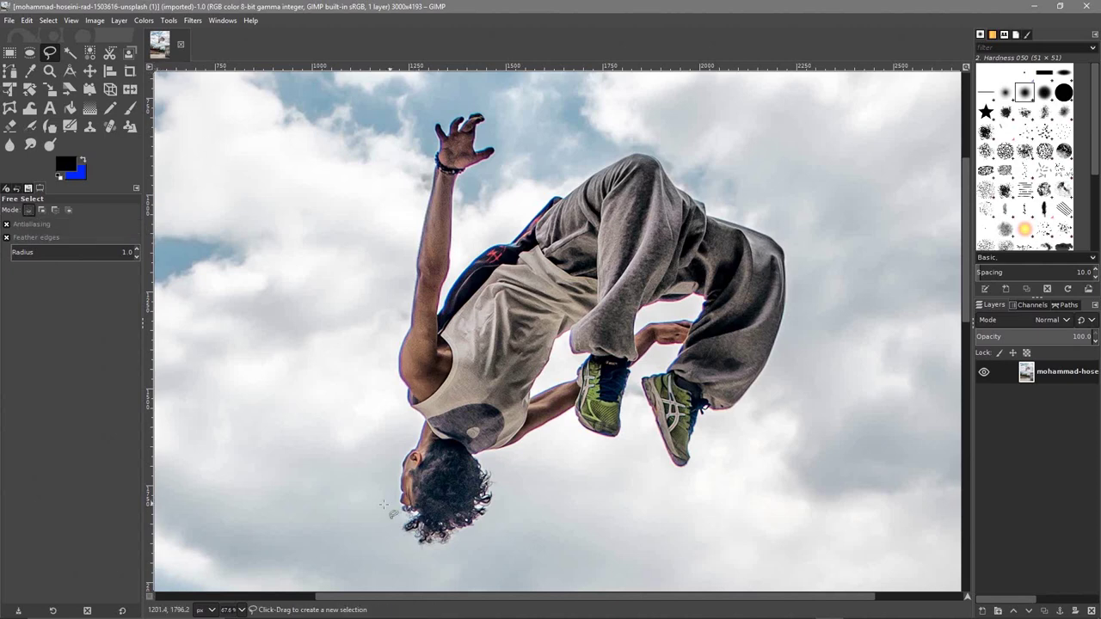
pyautogui.moveTo(380, 525)
pyautogui.mouseDown()
pyautogui.moveTo(401, 431)
pyautogui.moveTo(378, 344)
pyautogui.moveTo(434, 108)
pyautogui.moveTo(466, 97)
pyautogui.moveTo(497, 106)
pyautogui.moveTo(510, 147)
pyautogui.moveTo(475, 185)
pyautogui.moveTo(467, 228)
pyautogui.moveTo(642, 140)
pyautogui.moveTo(697, 185)
pyautogui.moveTo(774, 218)
pyautogui.moveTo(794, 242)
pyautogui.moveTo(802, 318)
pyautogui.moveTo(782, 381)
pyautogui.moveTo(759, 411)
pyautogui.moveTo(718, 425)
pyautogui.moveTo(692, 491)
pyautogui.moveTo(655, 486)
pyautogui.moveTo(633, 445)
pyautogui.moveTo(621, 462)
pyautogui.moveTo(584, 468)
pyautogui.moveTo(554, 445)
pyautogui.moveTo(524, 457)
pyautogui.moveTo(522, 513)
pyautogui.moveTo(458, 555)
pyautogui.moveTo(382, 559)
pyautogui.moveTo(380, 529)
pyautogui.mouseUp()
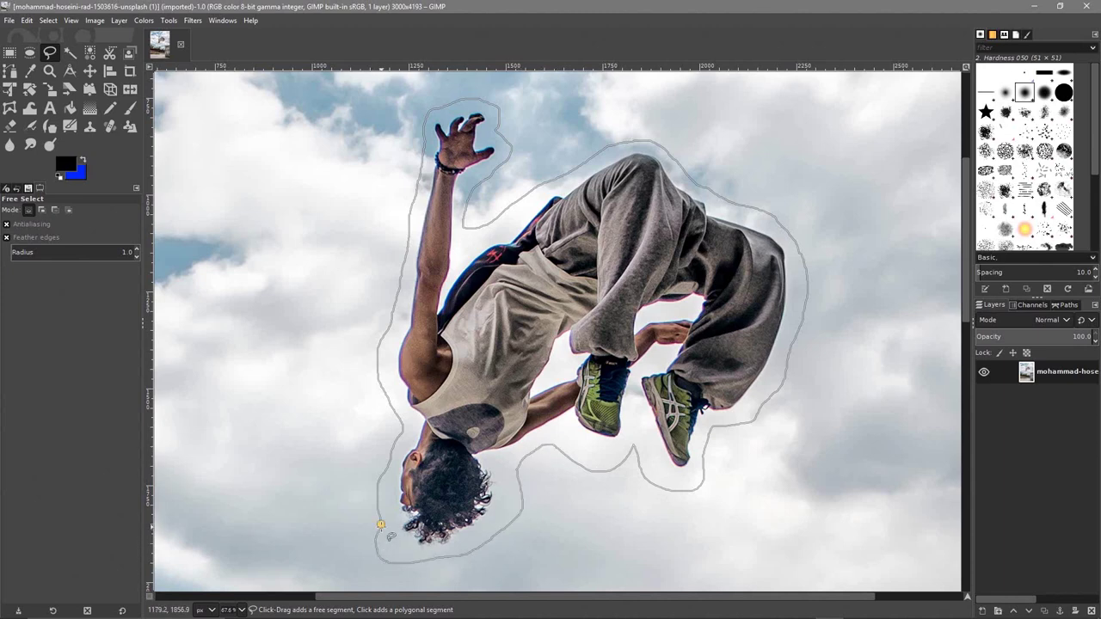
pyautogui.moveTo(381, 525); pyautogui.dragTo(380, 525)
pyautogui.press('Return')
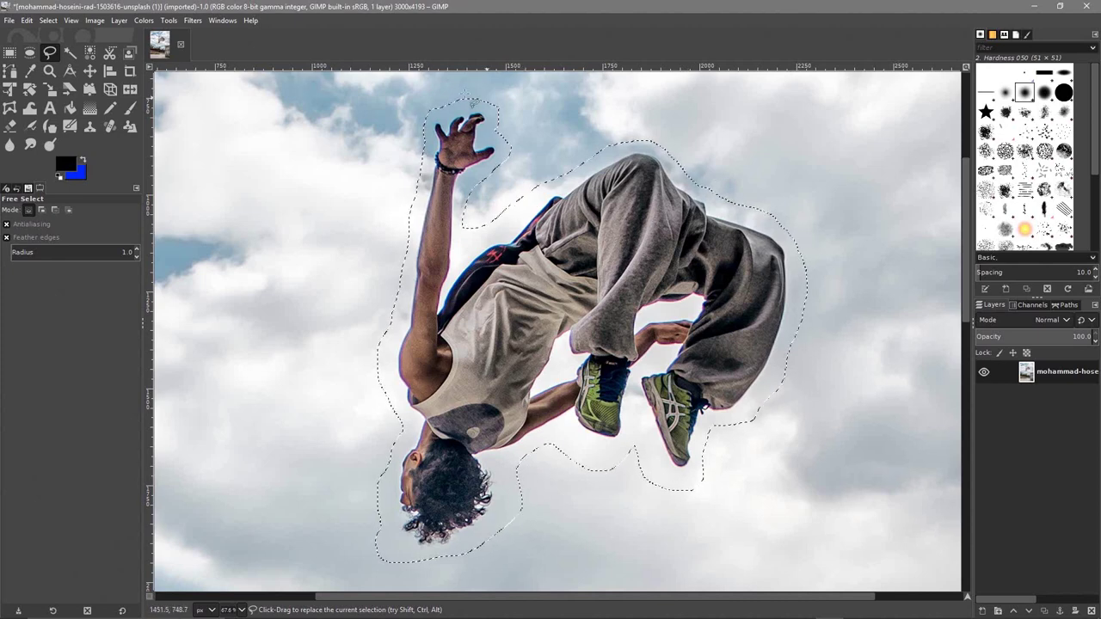
pyautogui.click(187, 21)
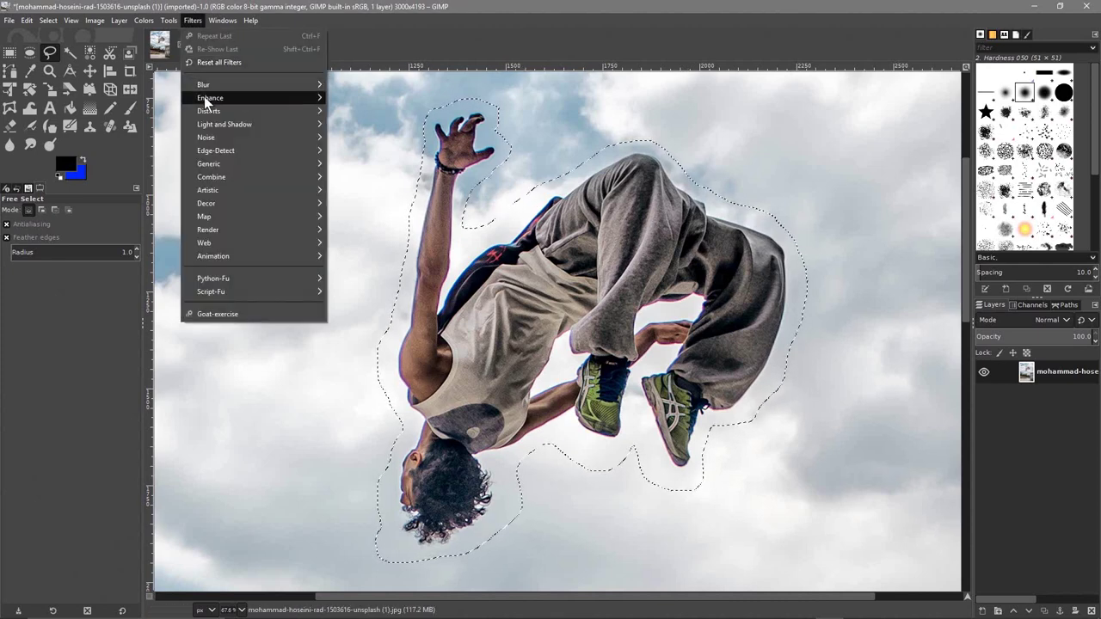
# Open Enhance > Heal selection with 50 px sampling width, All around sampling and Random filling order.
pyautogui.moveTo(204, 96)
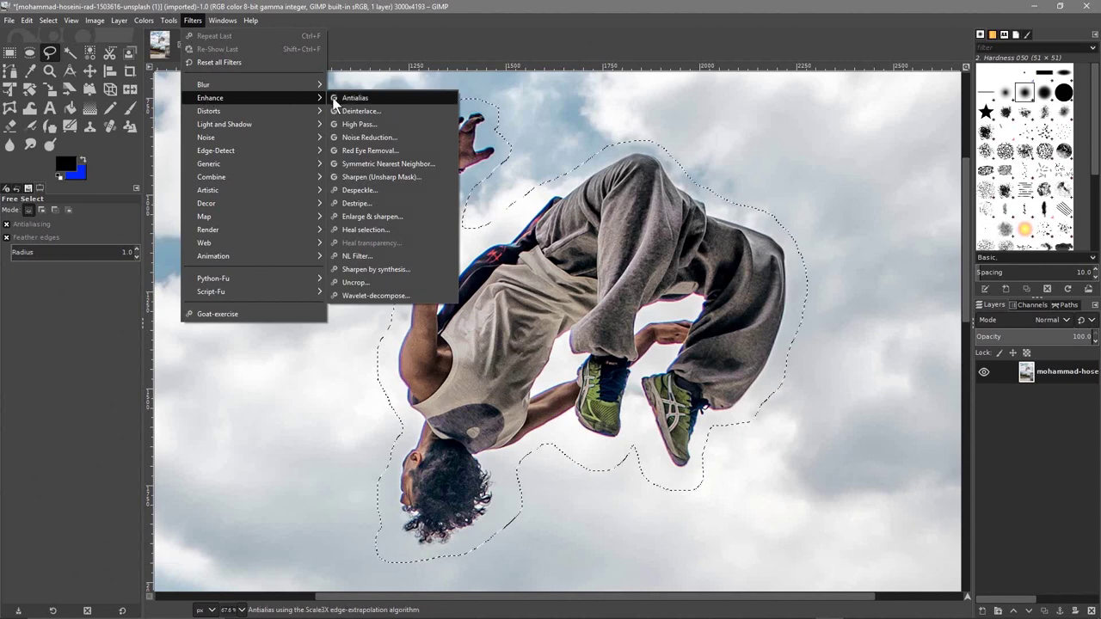
pyautogui.click(366, 230)
pyautogui.moveTo(538, 241); pyautogui.dragTo(253, 67)
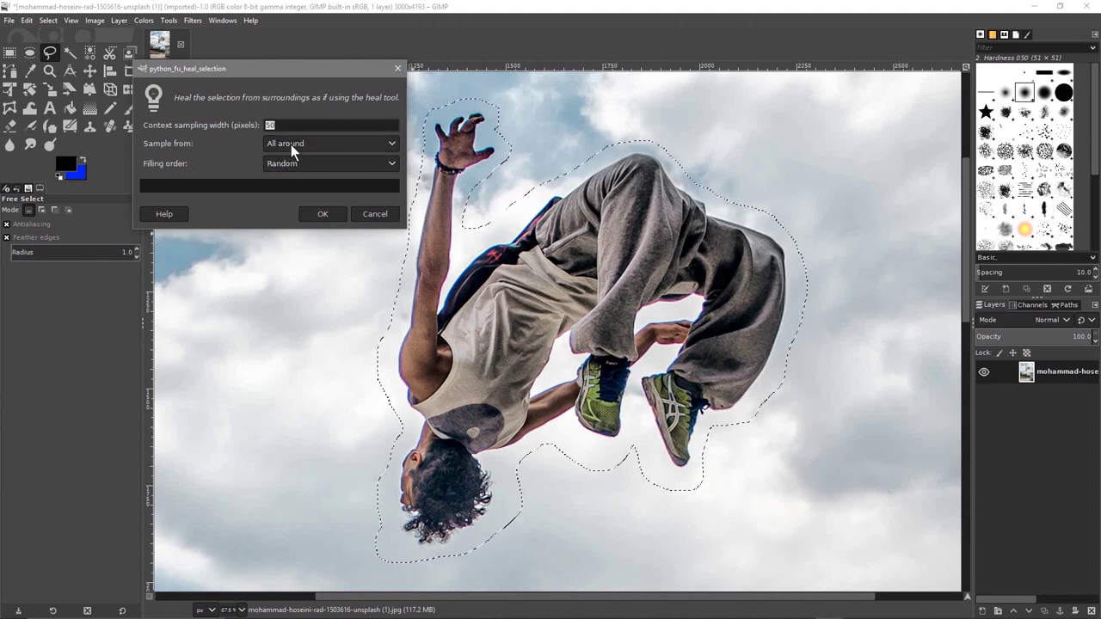
pyautogui.click(313, 147)
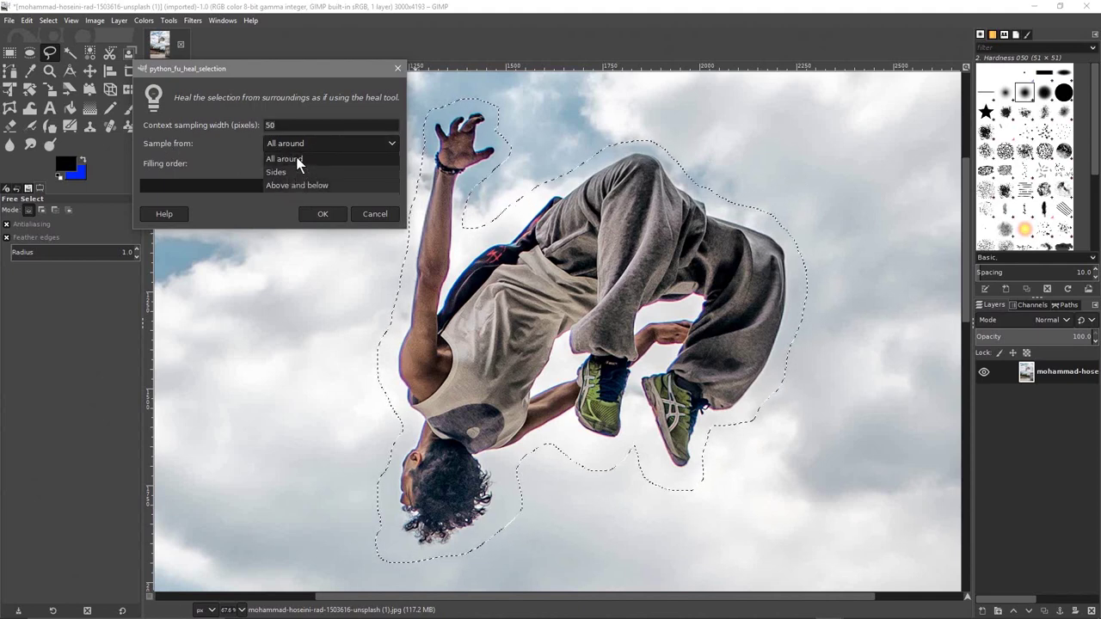
pyautogui.click(296, 158)
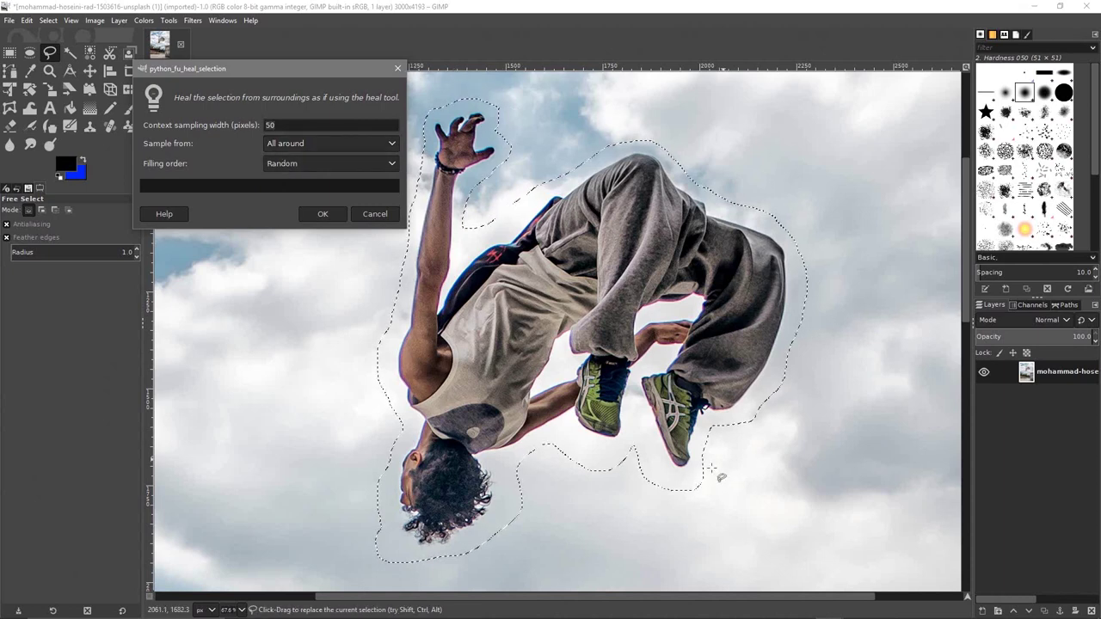
pyautogui.click(290, 165)
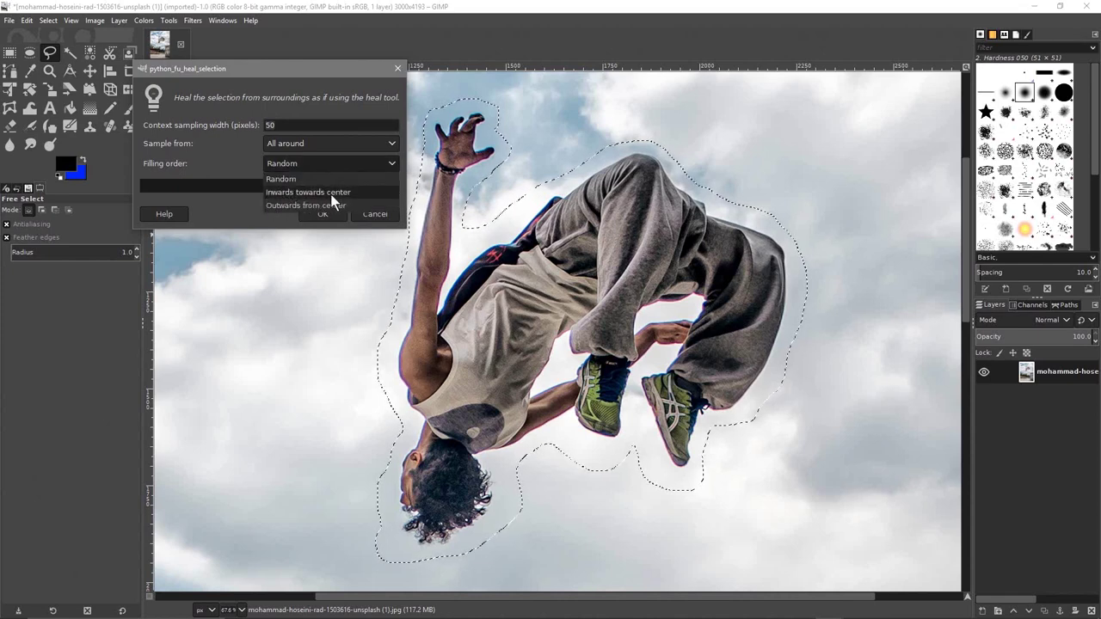
pyautogui.click(286, 178)
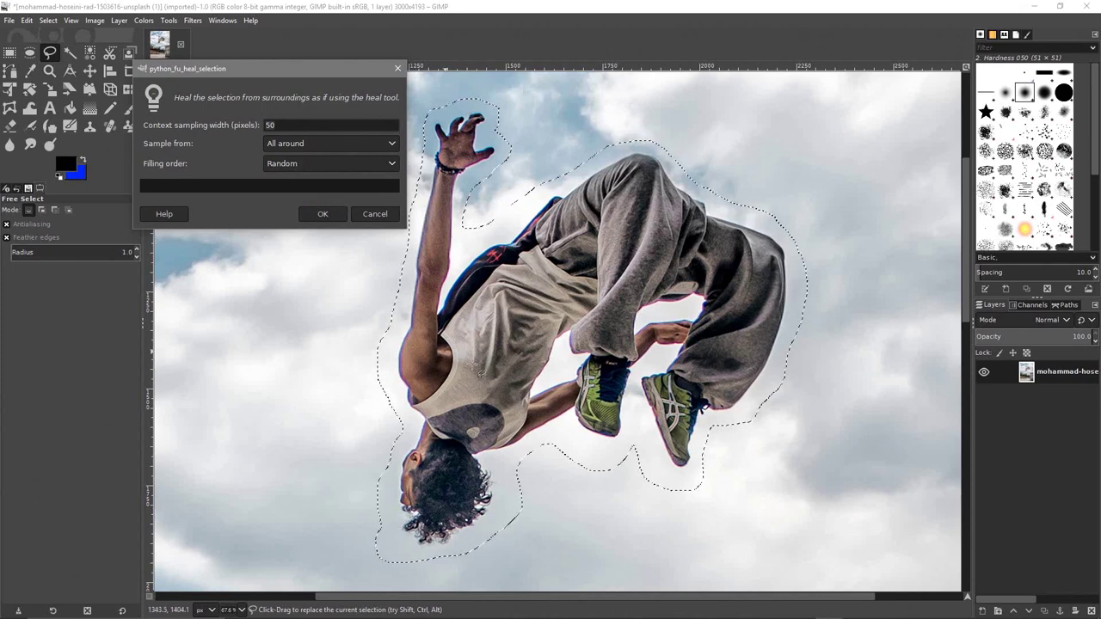
# Run Heal selection so the backflipping man is filled with synthesized cloudy sky.
pyautogui.click(327, 214)
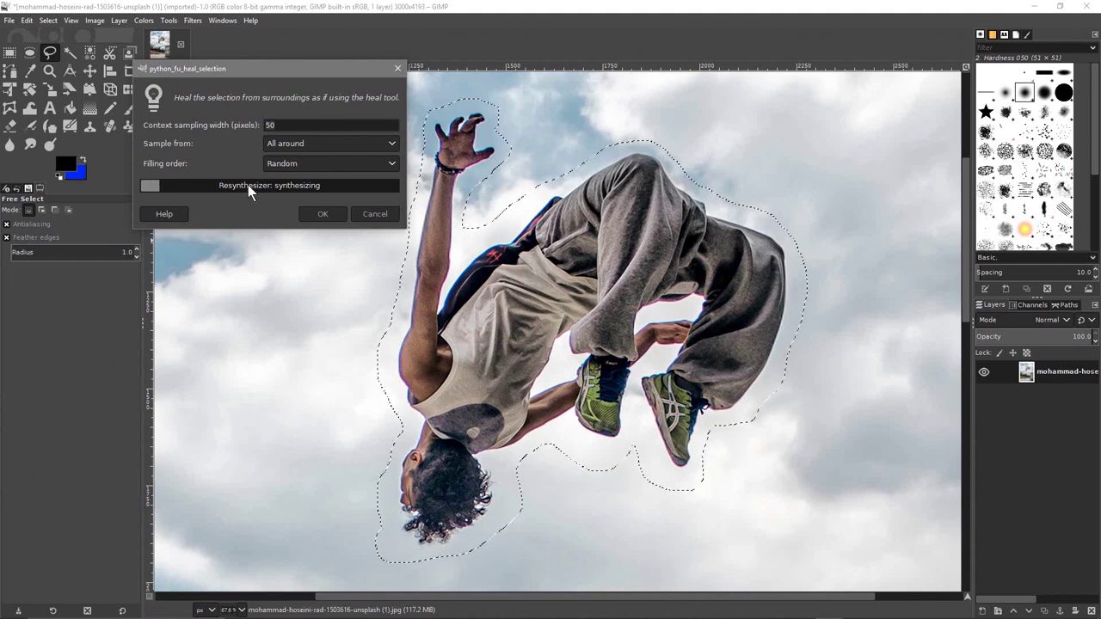
pyautogui.moveTo(242, 67); pyautogui.dragTo(116, 29)
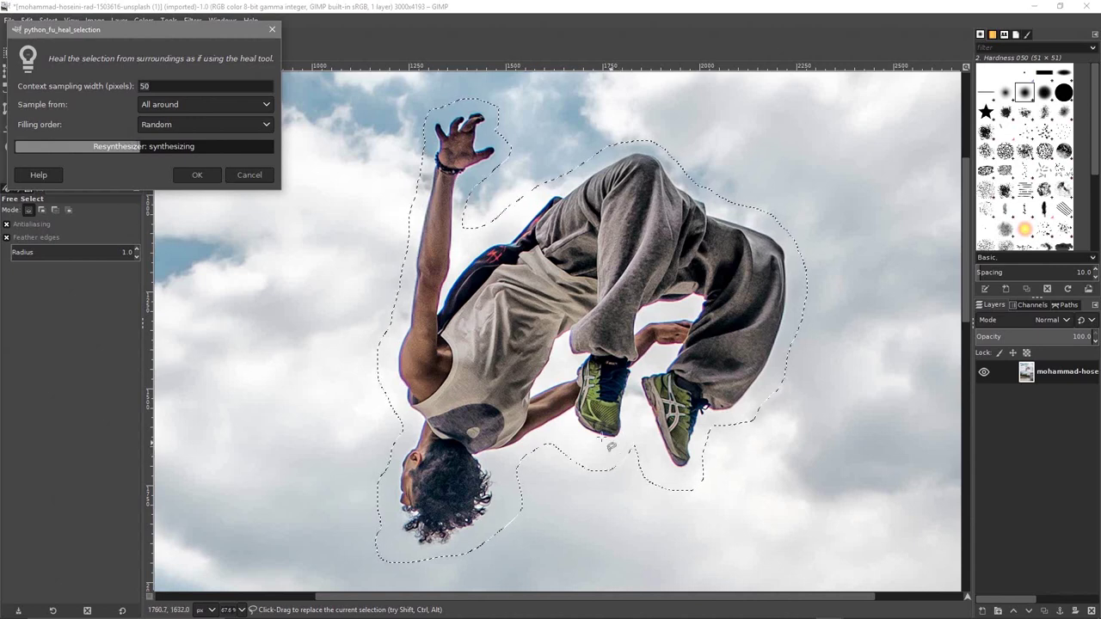
pyautogui.moveTo(155, 32); pyautogui.dragTo(289, 21)
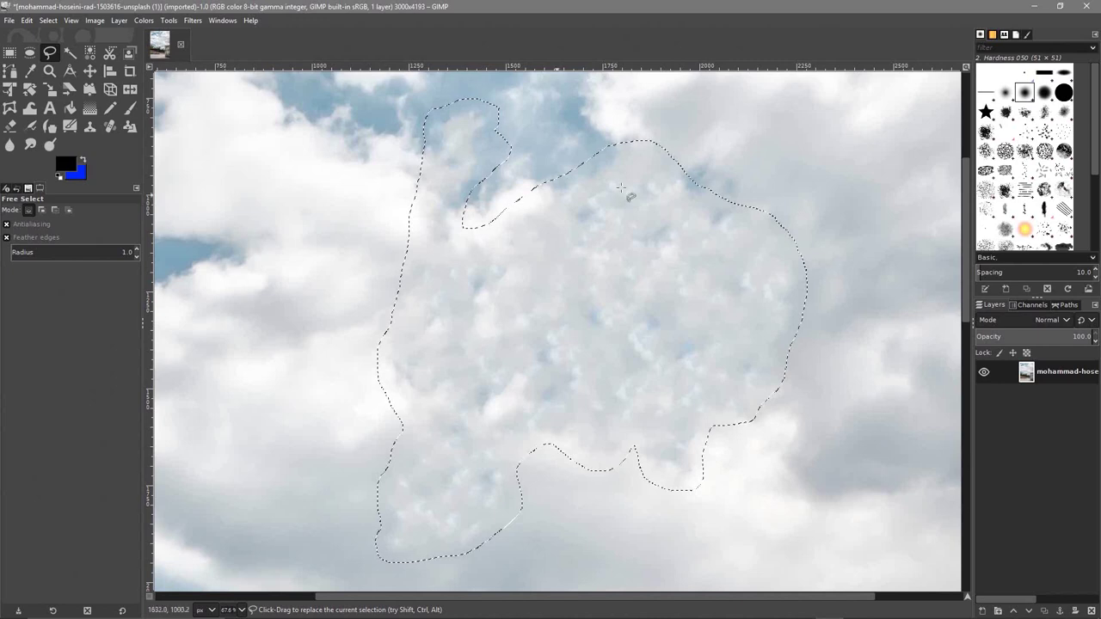
pyautogui.click(48, 20)
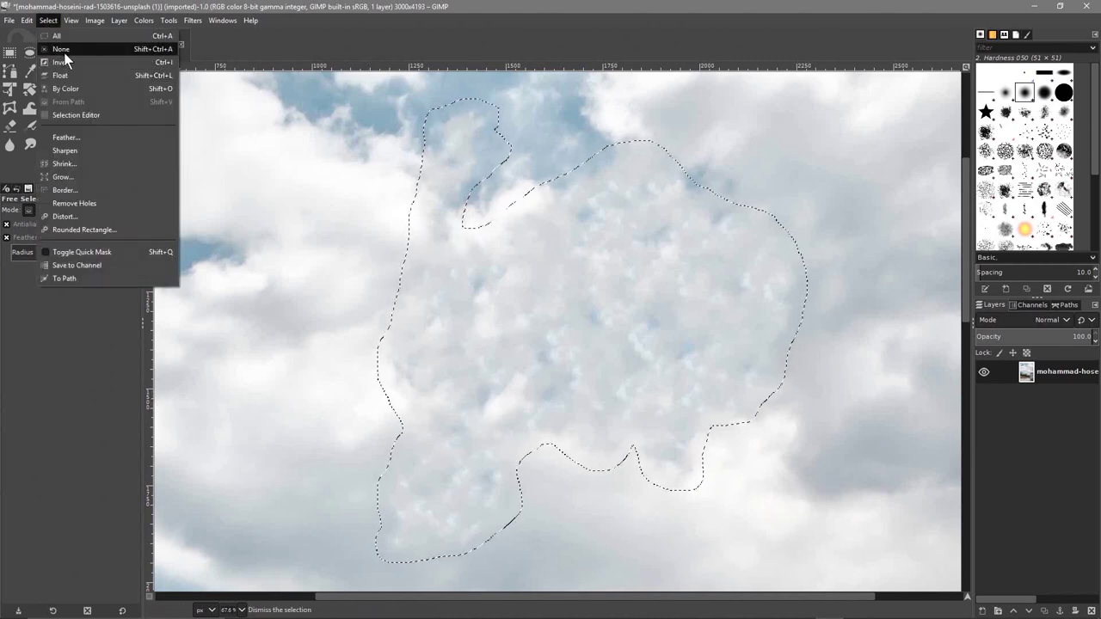
# Clear the selection around the healed sky area.
pyautogui.click(61, 49)
pyautogui.scroll(-1, 504, 278)
pyautogui.scroll(1, 504, 278)
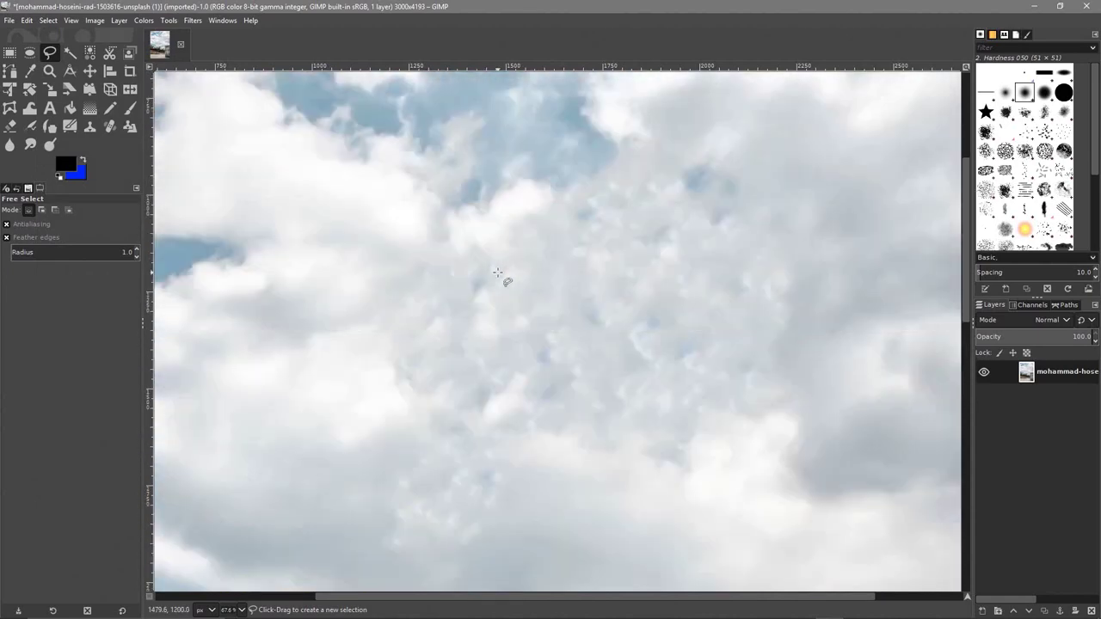
pyautogui.scroll(-2, 492, 275)
pyautogui.scroll(-1, 492, 275)
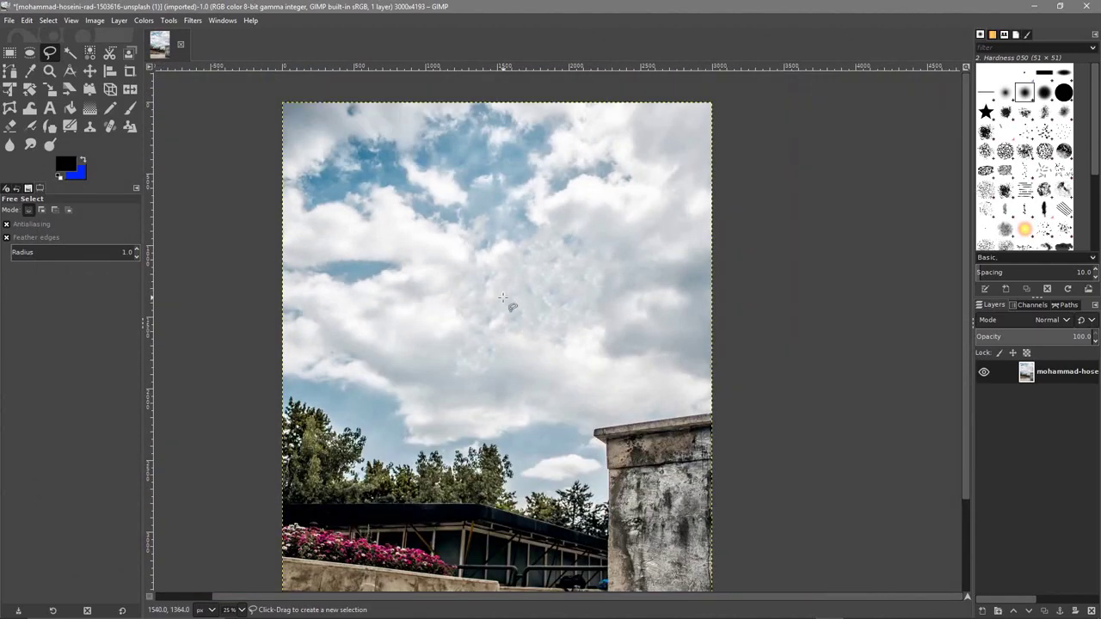
pyautogui.scroll(2, 503, 298)
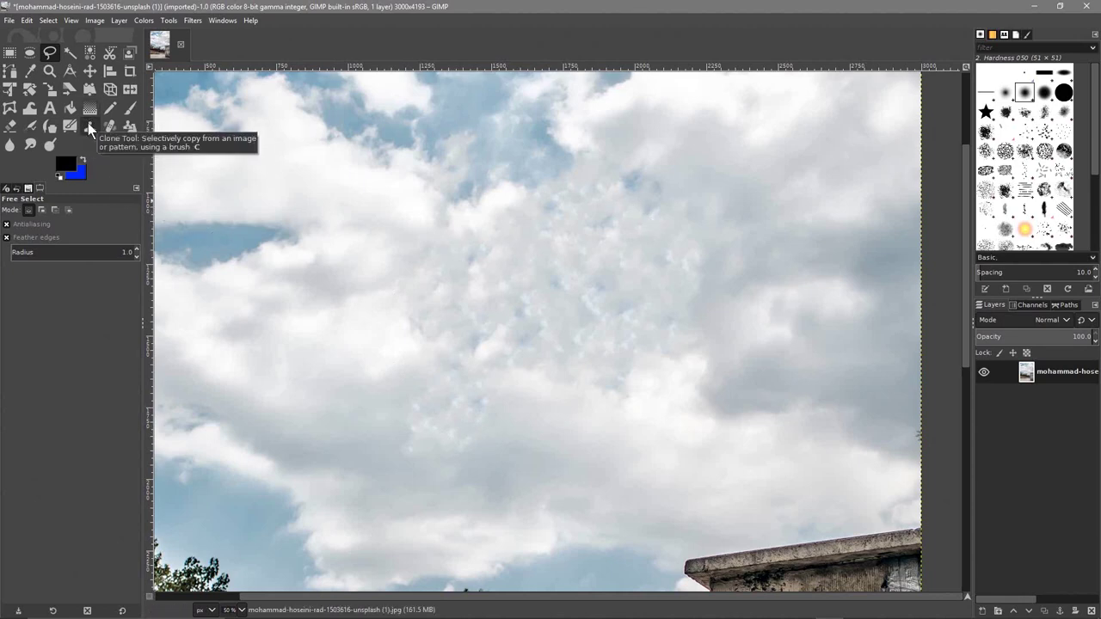
# Clone nearby clouds with a size 275 brush over the patchy sky above the building.
pyautogui.click(91, 127)
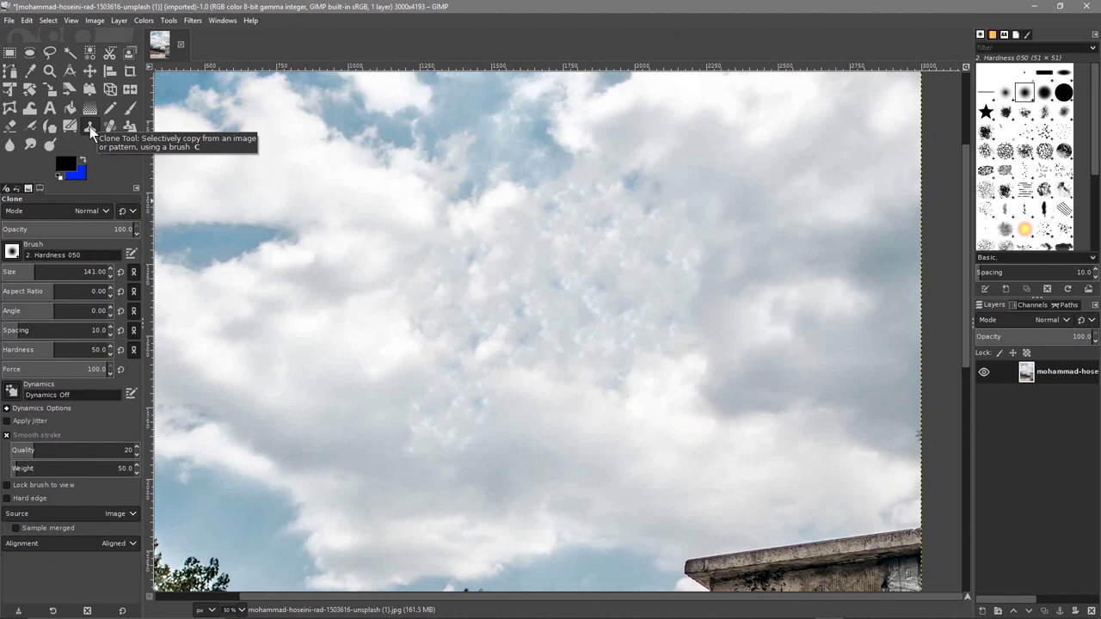
pyautogui.moveTo(50, 272)
pyautogui.mouseDown()
pyautogui.moveTo(38, 272)
pyautogui.moveTo(51, 273)
pyautogui.mouseUp()
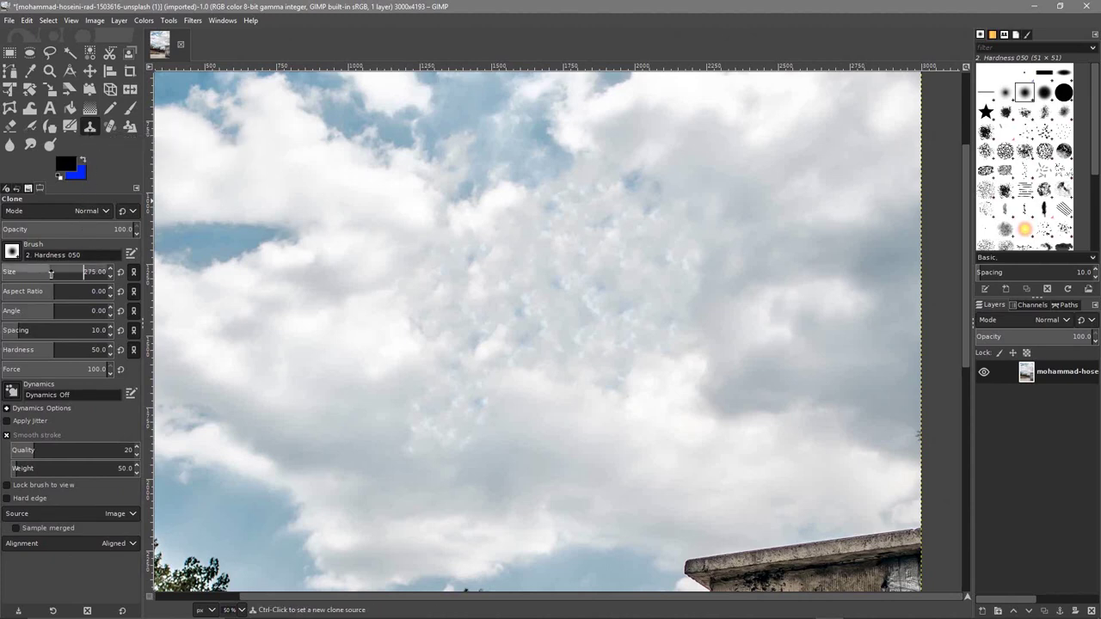
pyautogui.keyDown('ctrl'); pyautogui.click(354, 234); pyautogui.keyUp('ctrl')
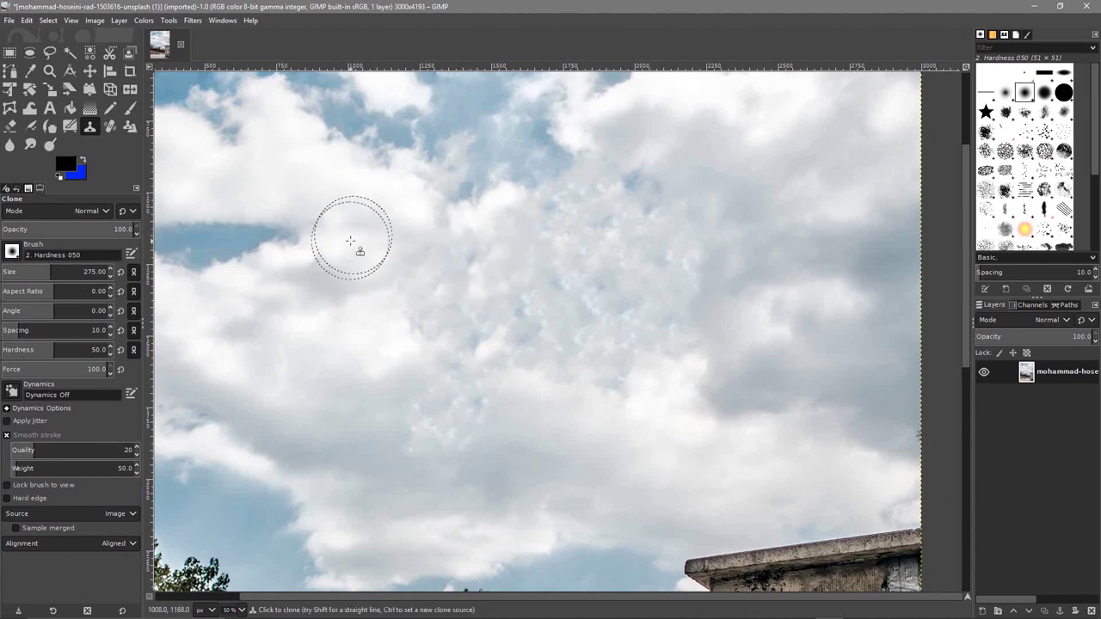
pyautogui.moveTo(447, 248)
pyautogui.mouseDown()
pyautogui.moveTo(589, 235)
pyautogui.moveTo(660, 282)
pyautogui.moveTo(484, 314)
pyautogui.moveTo(466, 363)
pyautogui.moveTo(418, 402)
pyautogui.moveTo(451, 414)
pyautogui.moveTo(485, 409)
pyautogui.moveTo(563, 329)
pyautogui.moveTo(673, 314)
pyautogui.moveTo(610, 303)
pyautogui.moveTo(573, 311)
pyautogui.moveTo(520, 291)
pyautogui.moveTo(367, 295)
pyautogui.moveTo(457, 255)
pyautogui.moveTo(408, 313)
pyautogui.moveTo(550, 225)
pyautogui.moveTo(587, 283)
pyautogui.moveTo(582, 262)
pyautogui.moveTo(616, 262)
pyautogui.moveTo(562, 353)
pyautogui.moveTo(452, 366)
pyautogui.mouseUp()
pyautogui.scroll(-2, 453, 365)
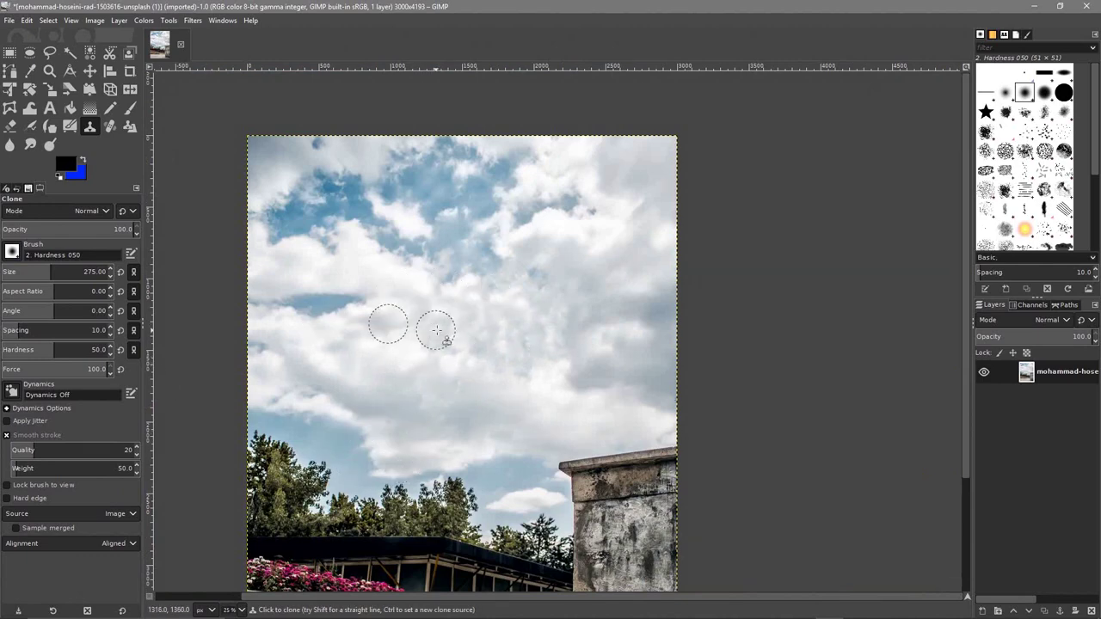
pyautogui.keyDown('ctrl'); pyautogui.click(429, 356); pyautogui.keyUp('ctrl')
pyautogui.moveTo(476, 362)
pyautogui.mouseDown()
pyautogui.moveTo(530, 353)
pyautogui.moveTo(504, 331)
pyautogui.moveTo(524, 342)
pyautogui.moveTo(477, 335)
pyautogui.moveTo(506, 331)
pyautogui.moveTo(494, 331)
pyautogui.moveTo(477, 223)
pyautogui.moveTo(360, 405)
pyautogui.moveTo(448, 385)
pyautogui.mouseUp()
pyautogui.keyDown('ctrl'); pyautogui.click(390, 356); pyautogui.keyUp('ctrl')
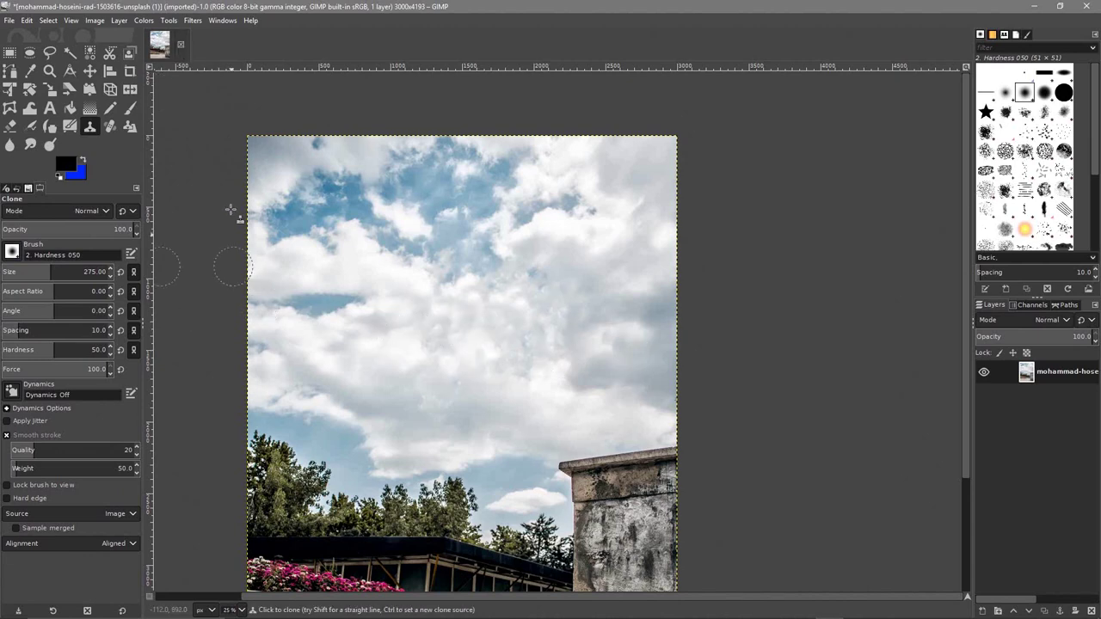
pyautogui.click(192, 20)
# Close the sky photo discarding its changes, then select the alpine meadow jpg in File Explorer.
pyautogui.moveTo(214, 112)
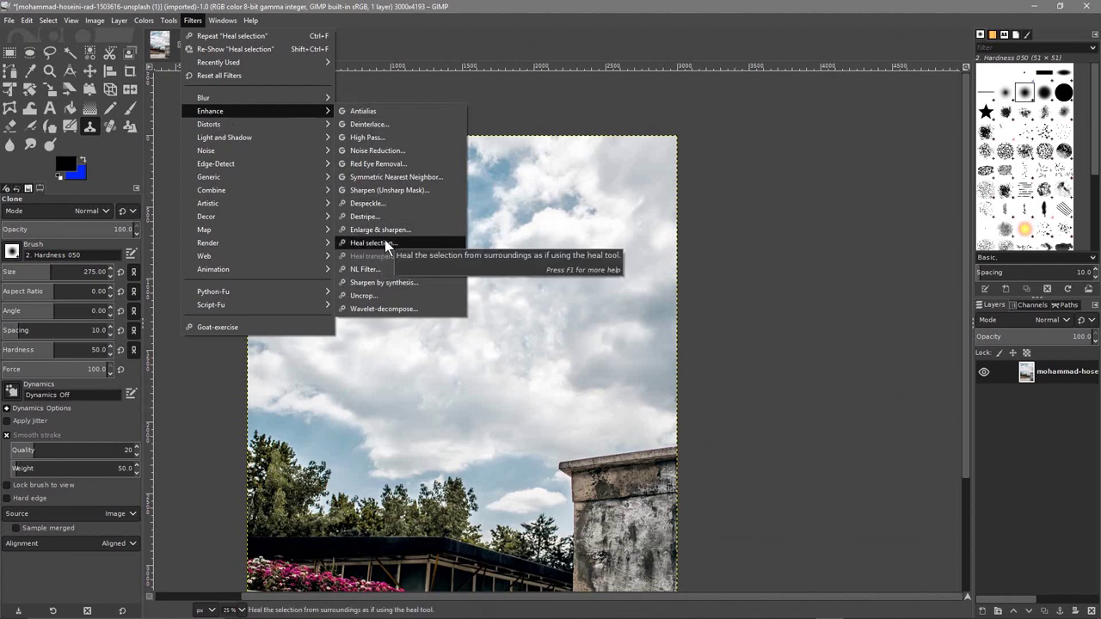
pyautogui.click(354, 45)
pyautogui.click(178, 44)
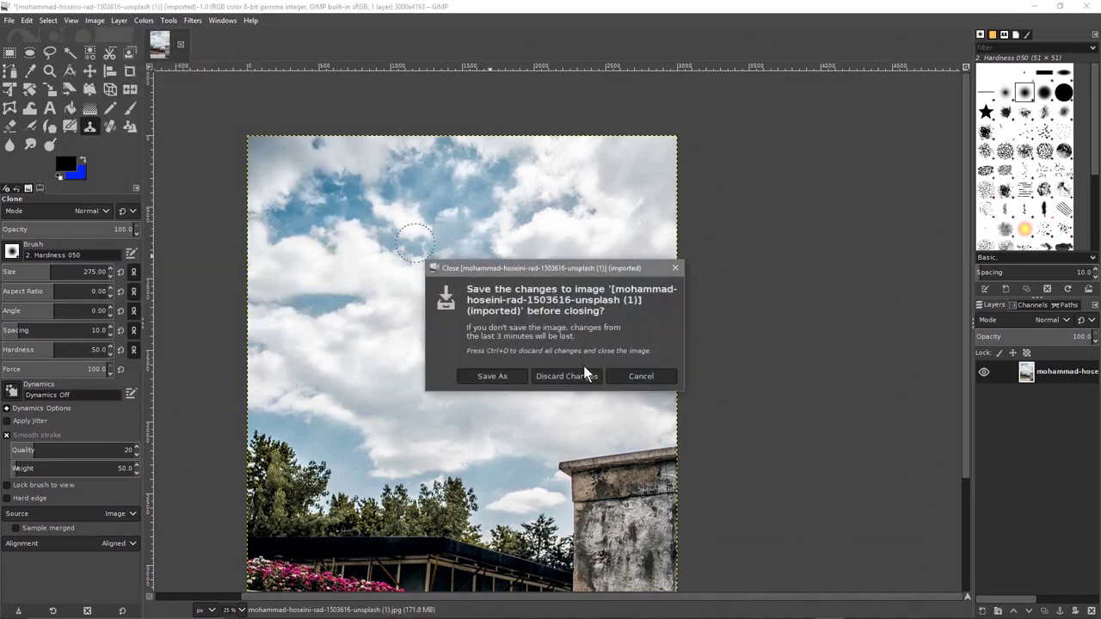
pyautogui.click(582, 372)
pyautogui.hotkey('alt', 'Tab')
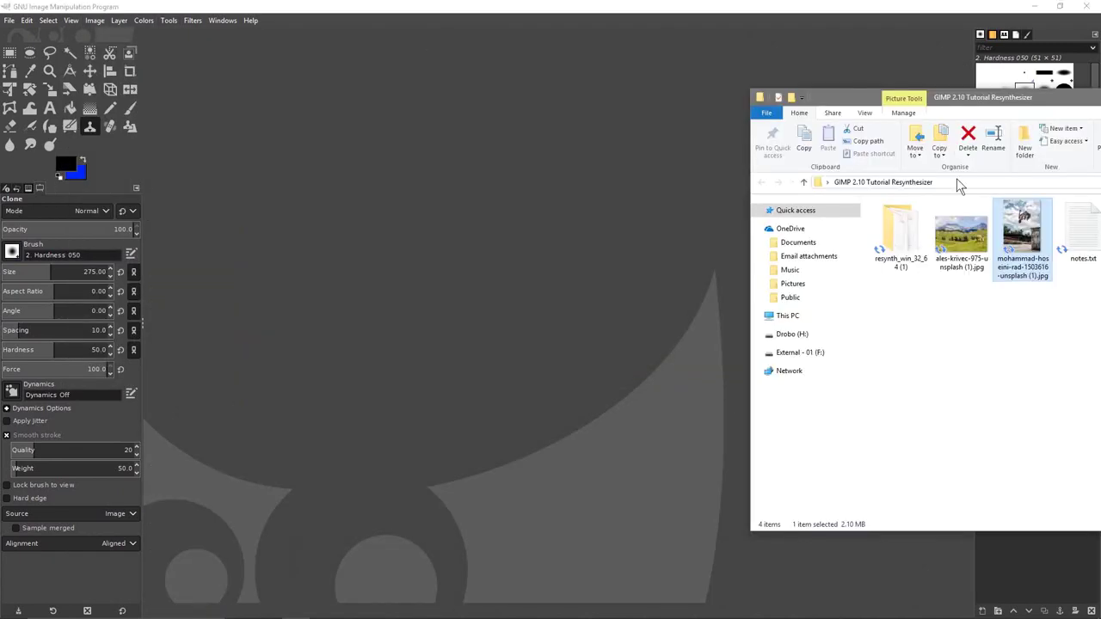
pyautogui.click(962, 241)
# Open the alpine meadow jpg in GIMP, accept the colour profile prompt, and zoom in on the cow.
pyautogui.moveTo(962, 243); pyautogui.dragTo(535, 285)
pyautogui.click(290, 214)
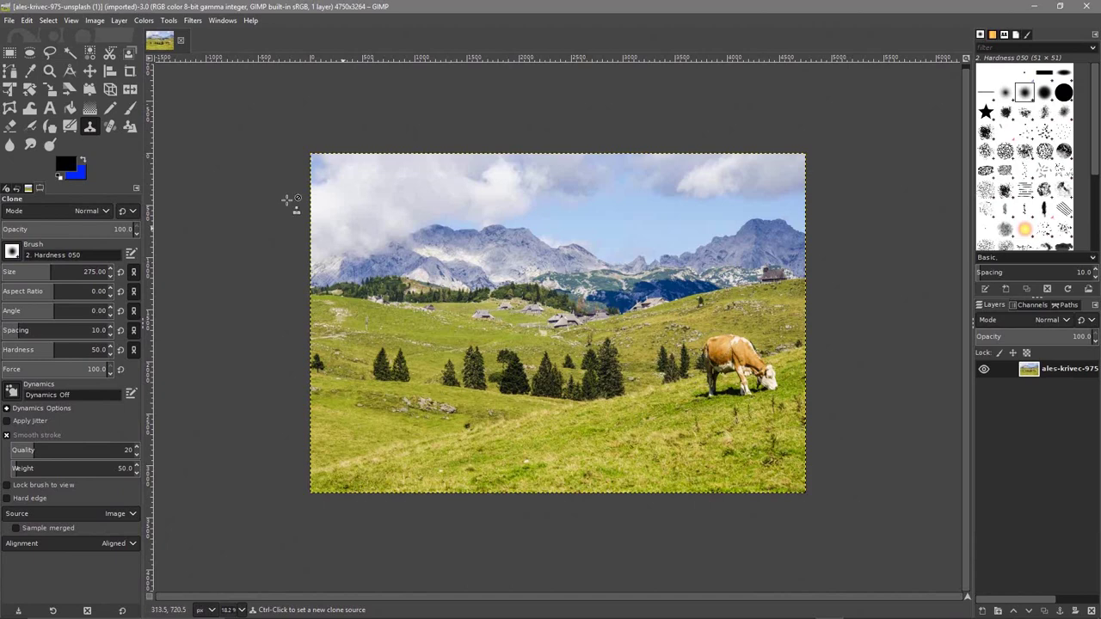
pyautogui.click(52, 74)
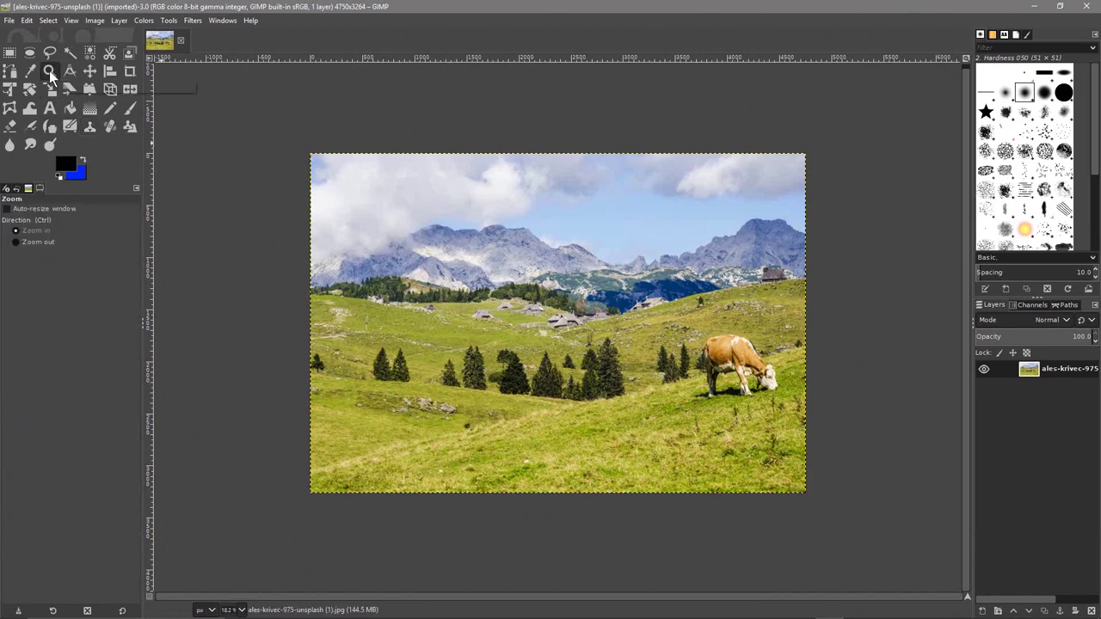
pyautogui.moveTo(677, 323); pyautogui.dragTo(809, 422)
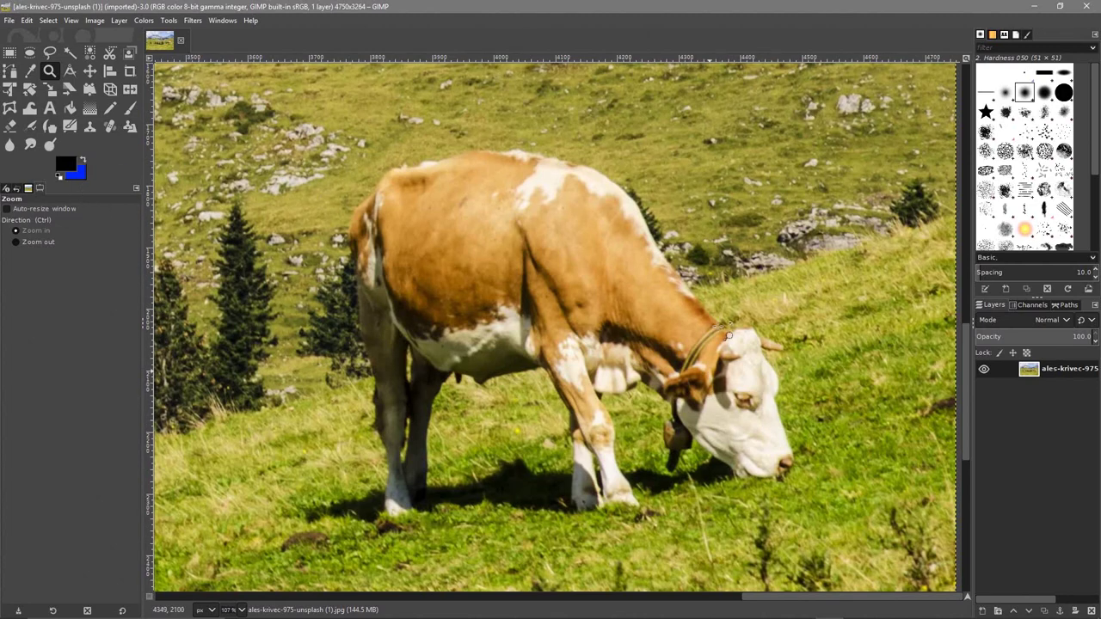
# Trace a loose freehand outline around the cow with a grass margin and commit it.
pyautogui.click(70, 52)
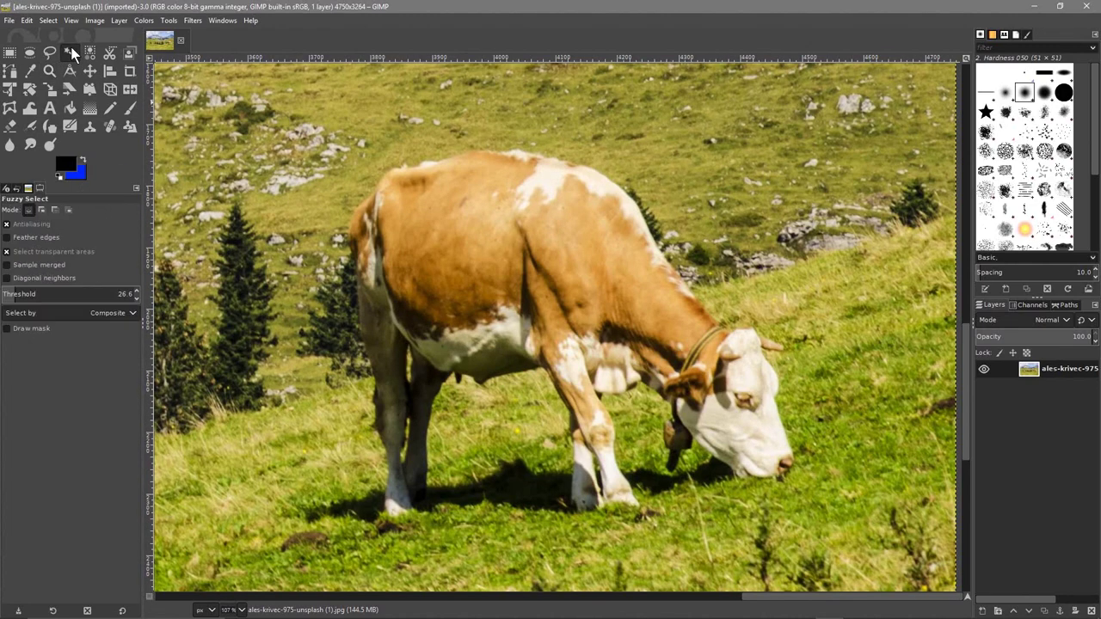
pyautogui.click(50, 54)
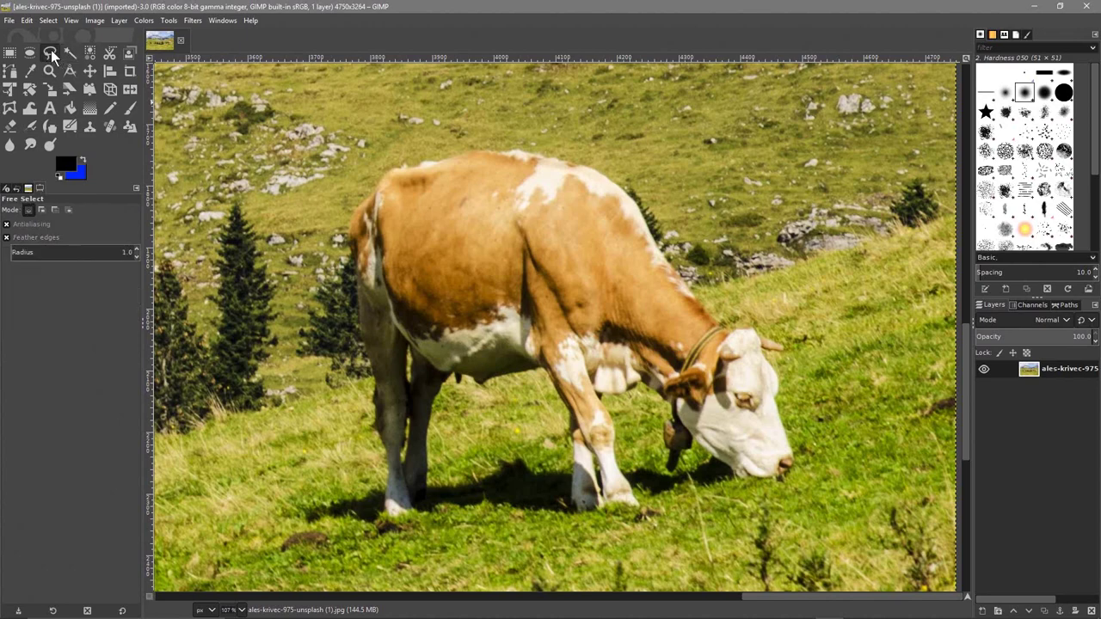
pyautogui.moveTo(364, 508)
pyautogui.mouseDown()
pyautogui.moveTo(332, 244)
pyautogui.moveTo(344, 193)
pyautogui.mouseUp()
pyautogui.moveTo(443, 152)
pyautogui.mouseDown()
pyautogui.moveTo(523, 133)
pyautogui.moveTo(614, 165)
pyautogui.mouseUp()
pyautogui.moveTo(652, 202)
pyautogui.mouseDown()
pyautogui.moveTo(718, 305)
pyautogui.moveTo(802, 333)
pyautogui.mouseUp()
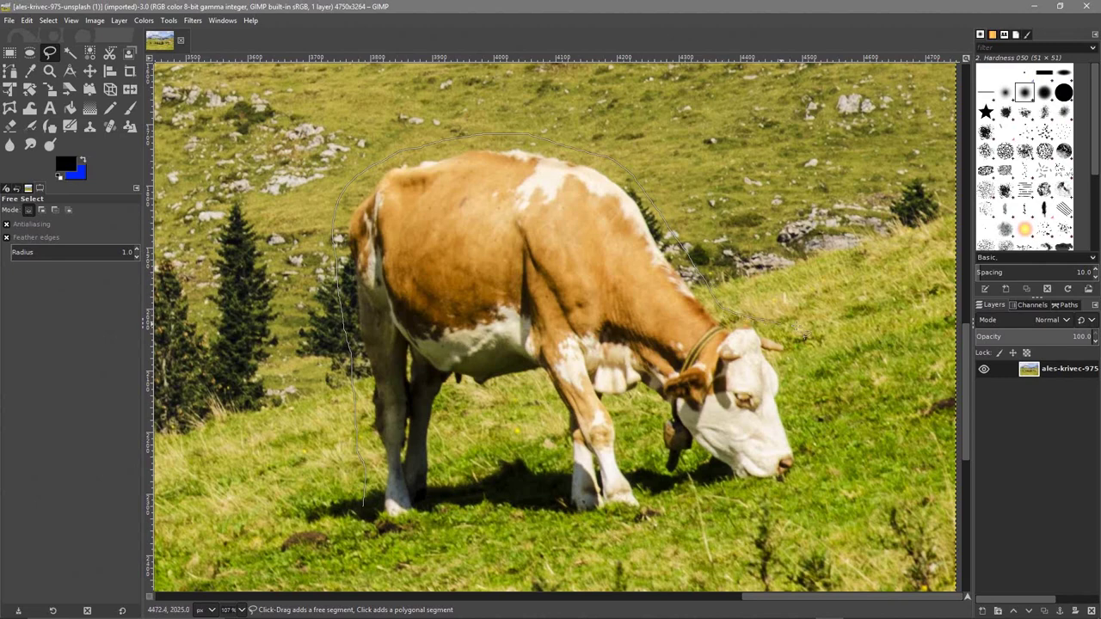
pyautogui.moveTo(806, 440)
pyautogui.mouseDown()
pyautogui.moveTo(792, 493)
pyautogui.moveTo(749, 503)
pyautogui.moveTo(710, 481)
pyautogui.moveTo(669, 493)
pyautogui.moveTo(657, 478)
pyautogui.moveTo(653, 426)
pyautogui.moveTo(637, 414)
pyautogui.moveTo(654, 521)
pyautogui.mouseUp()
pyautogui.moveTo(578, 531)
pyautogui.mouseDown()
pyautogui.moveTo(552, 512)
pyautogui.moveTo(544, 416)
pyautogui.moveTo(524, 392)
pyautogui.moveTo(458, 410)
pyautogui.moveTo(447, 488)
pyautogui.mouseUp()
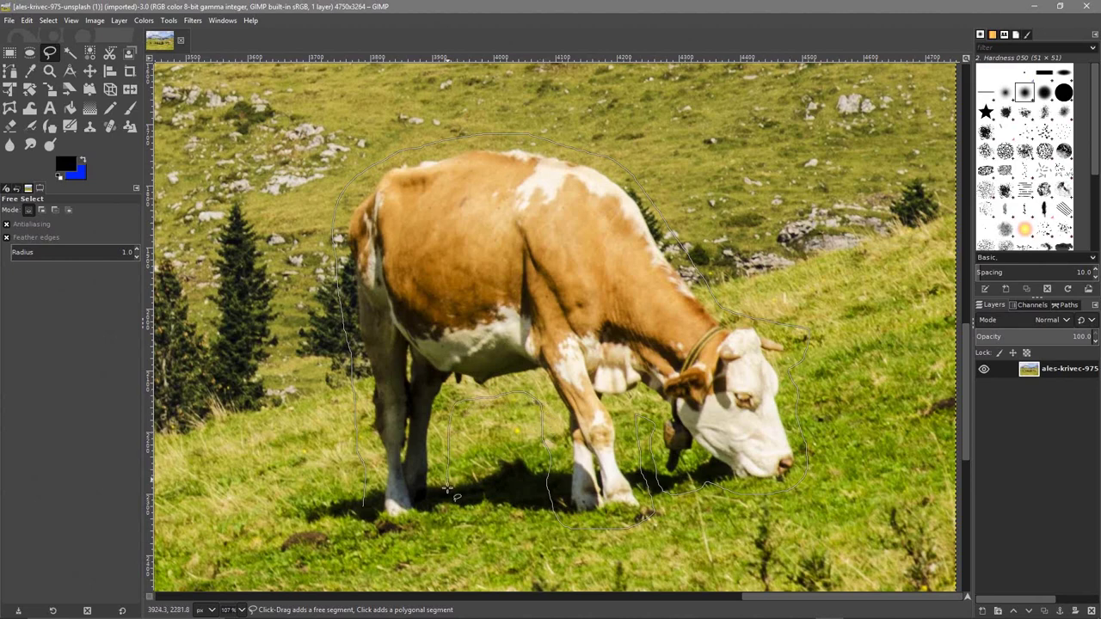
pyautogui.moveTo(388, 532); pyautogui.dragTo(363, 507)
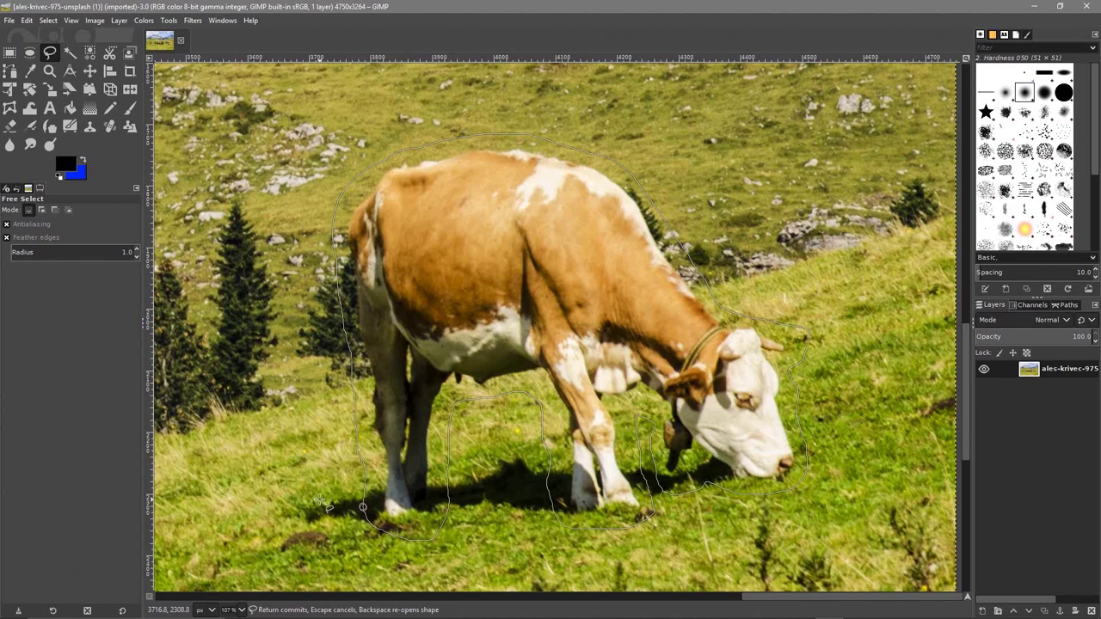
pyautogui.press('Return')
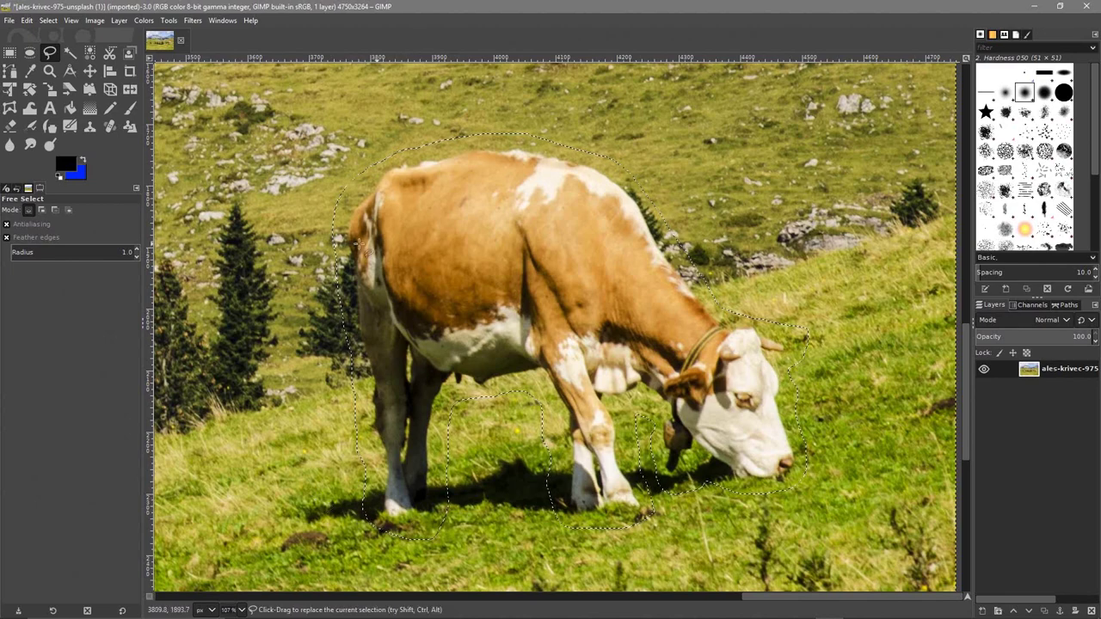
# Apply Heal selection with All around sampling and Random filling order to the cow area.
pyautogui.click(192, 20)
pyautogui.moveTo(249, 115)
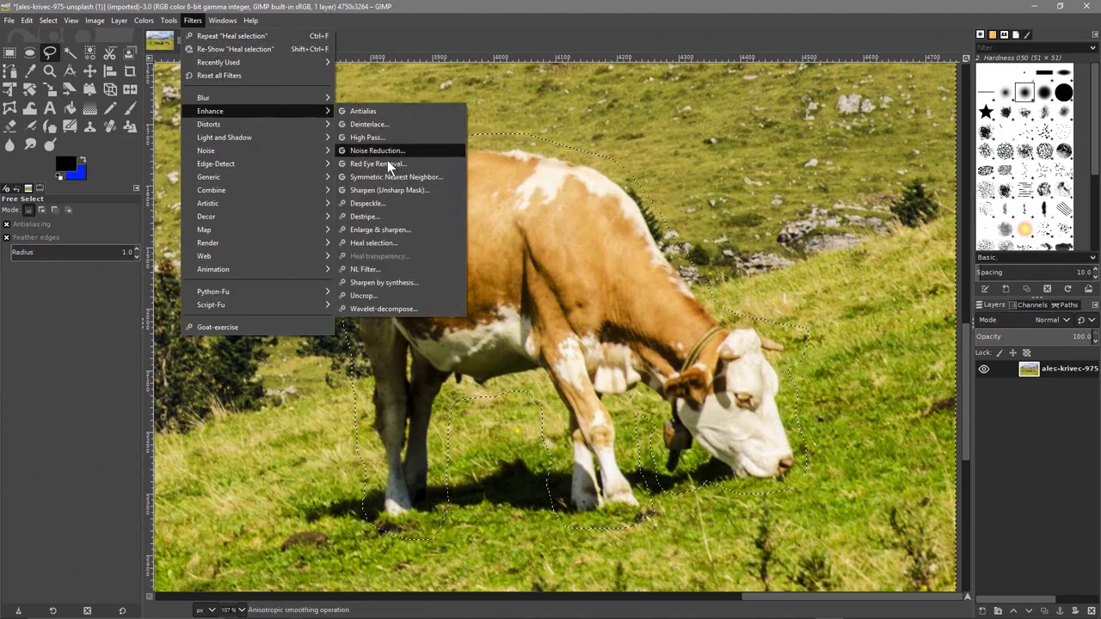
pyautogui.click(381, 245)
pyautogui.moveTo(535, 248); pyautogui.dragTo(329, 153)
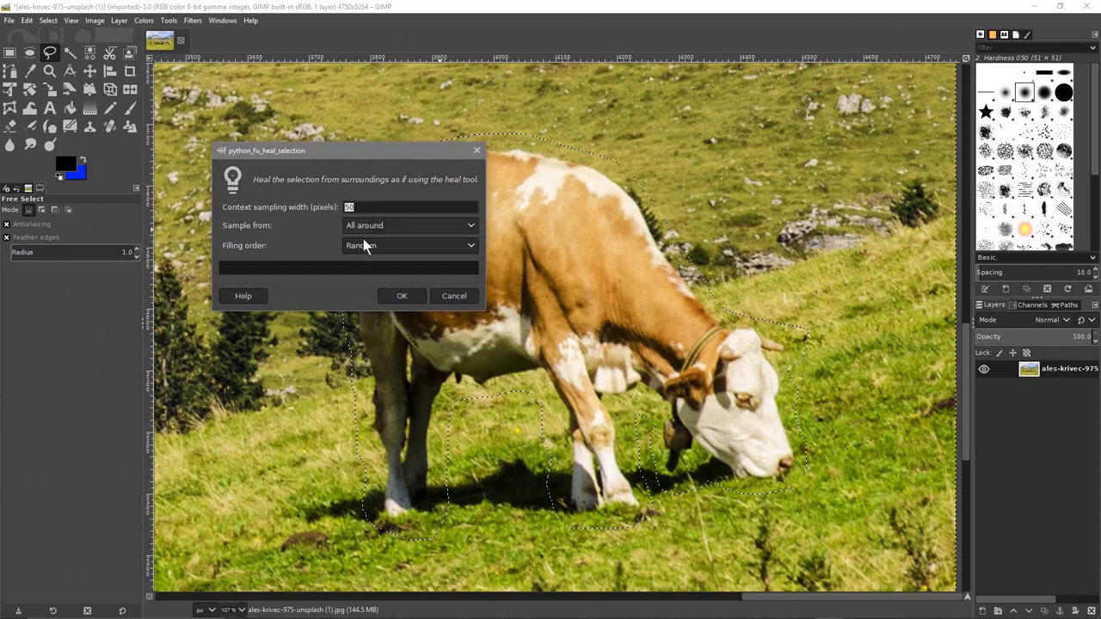
pyautogui.click(396, 295)
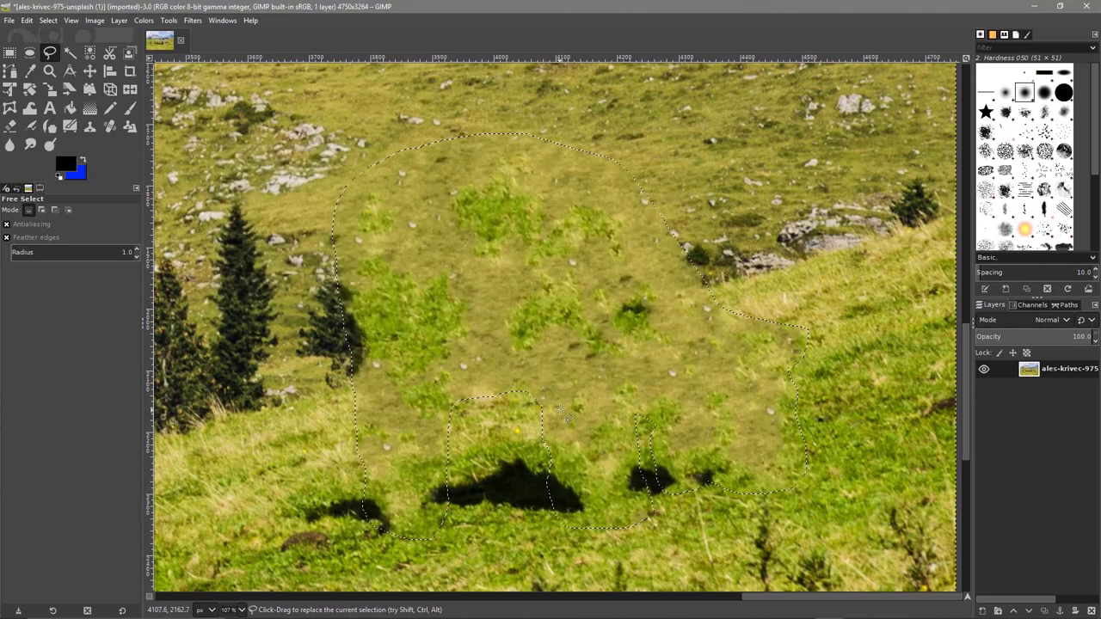
pyautogui.click(48, 19)
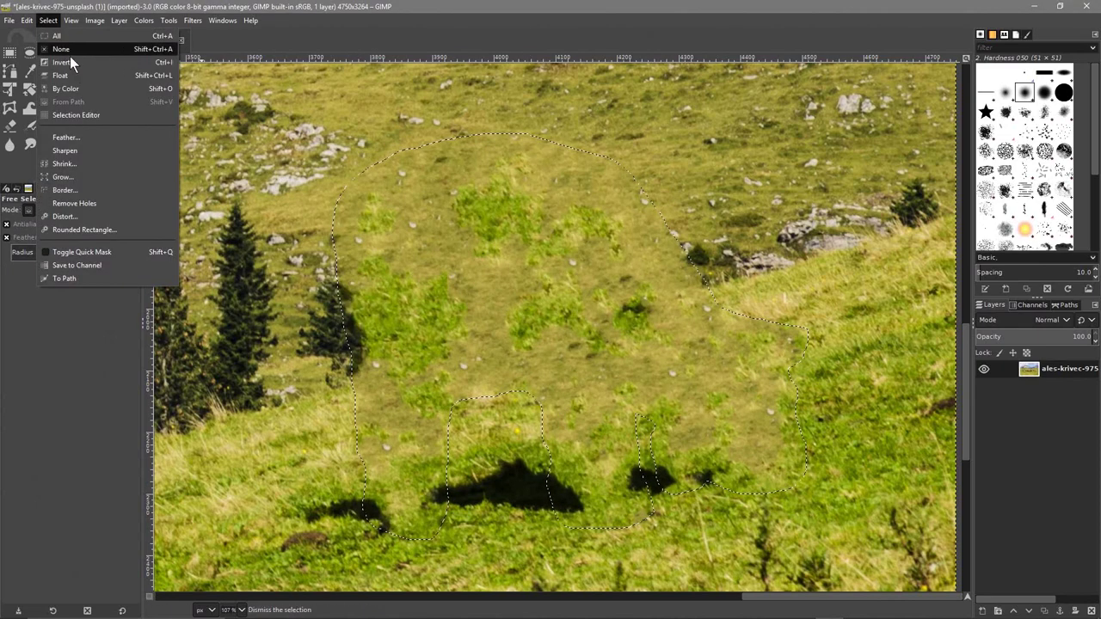
# Deselect, then clone clean grass over the dark shadow patches where the cow stood.
pyautogui.click(69, 47)
pyautogui.scroll(-4, 616, 361)
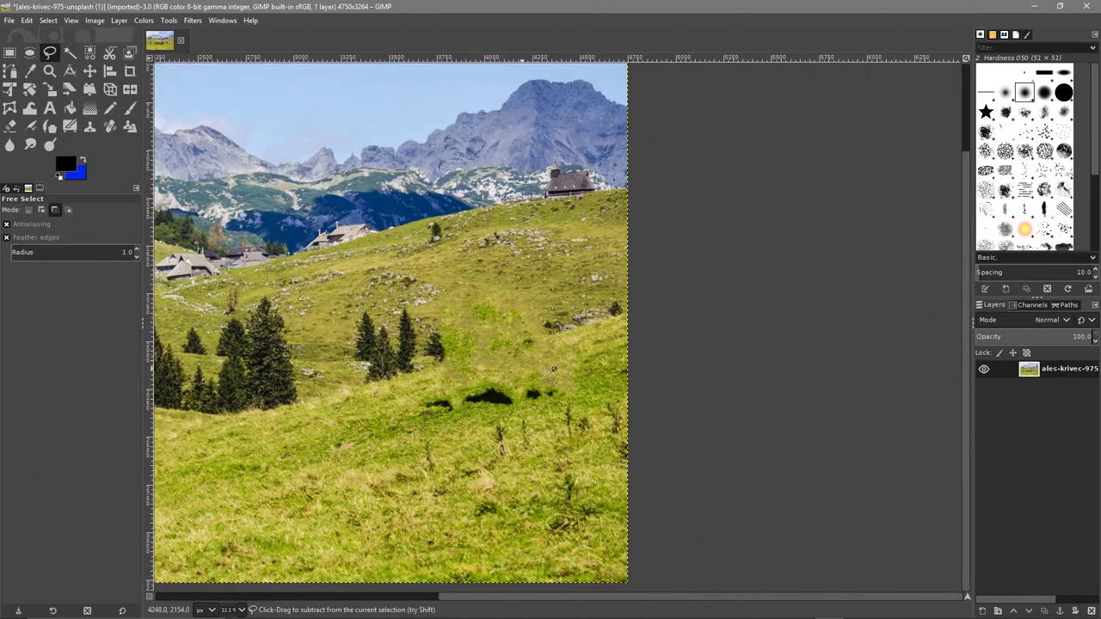
pyautogui.click(90, 129)
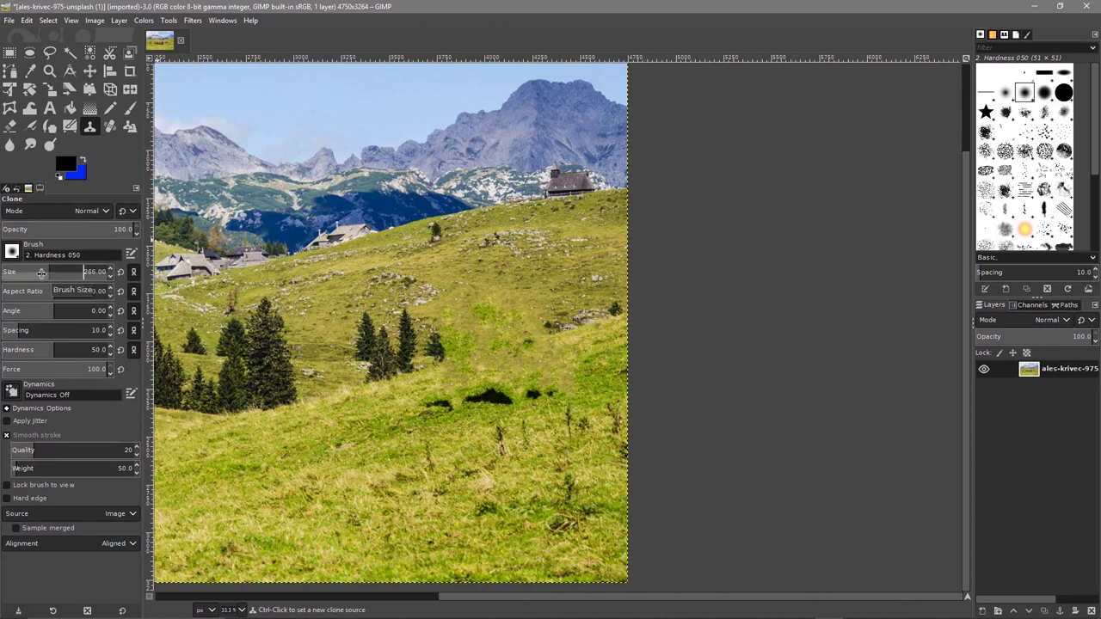
pyautogui.moveTo(25, 273)
pyautogui.mouseDown()
pyautogui.moveTo(52, 274)
pyautogui.moveTo(21, 273)
pyautogui.mouseUp()
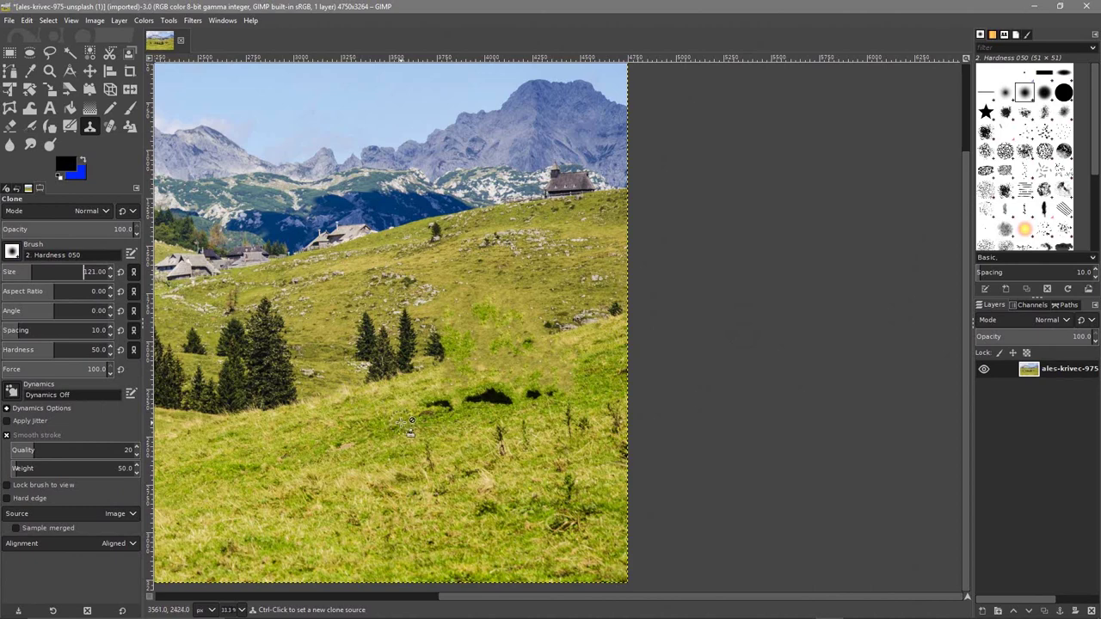
pyautogui.keyDown('ctrl'); pyautogui.click(404, 426); pyautogui.keyUp('ctrl')
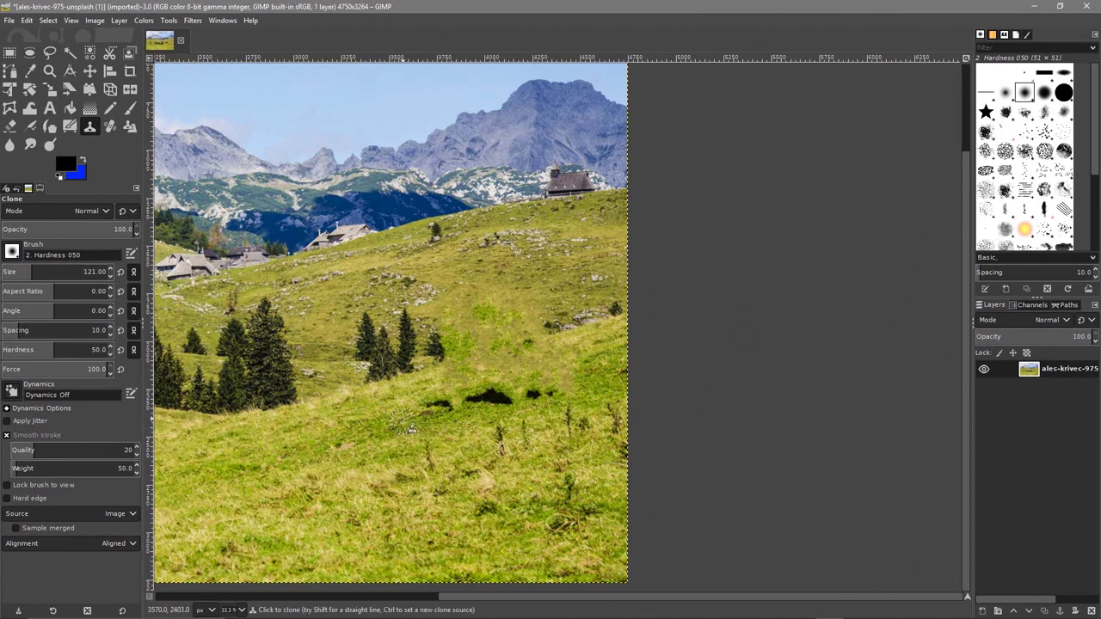
pyautogui.moveTo(436, 409)
pyautogui.mouseDown()
pyautogui.moveTo(510, 394)
pyautogui.moveTo(488, 390)
pyautogui.moveTo(422, 414)
pyautogui.moveTo(538, 393)
pyautogui.mouseUp()
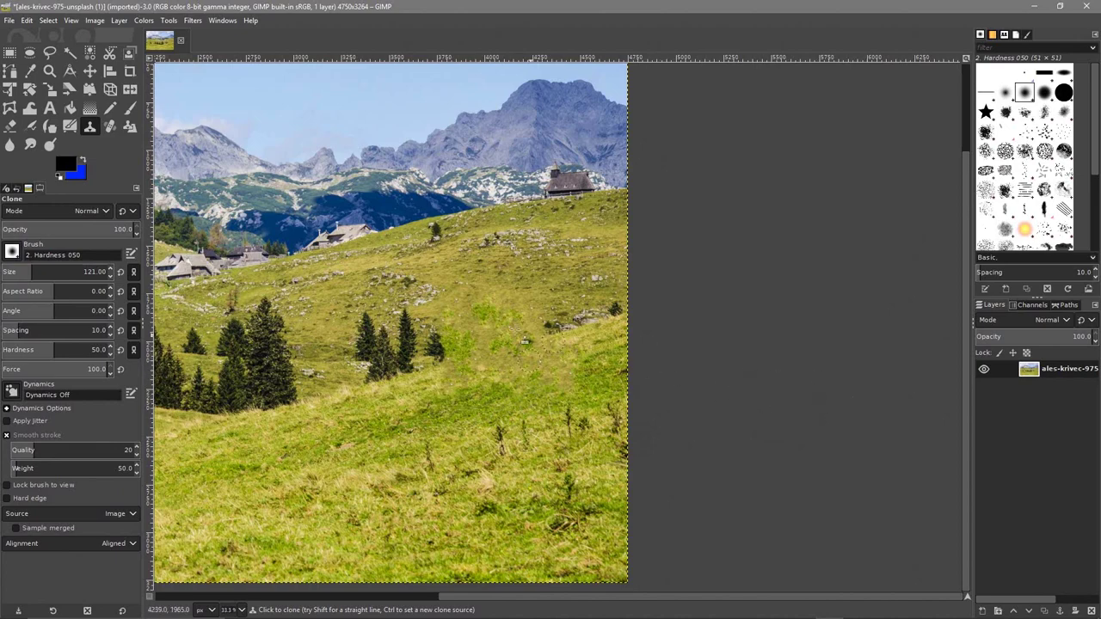
pyautogui.click(89, 69)
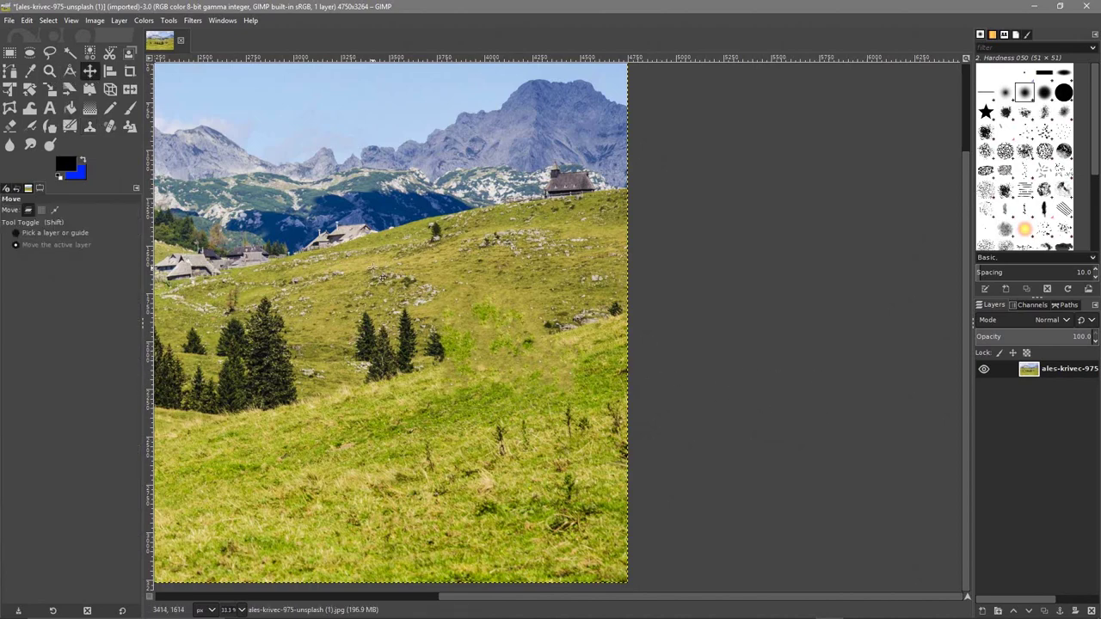
# Zoom to 100% and pan the canvas so the hilltop chapel fills the view.
pyautogui.hscroll(-10, 706, 307)
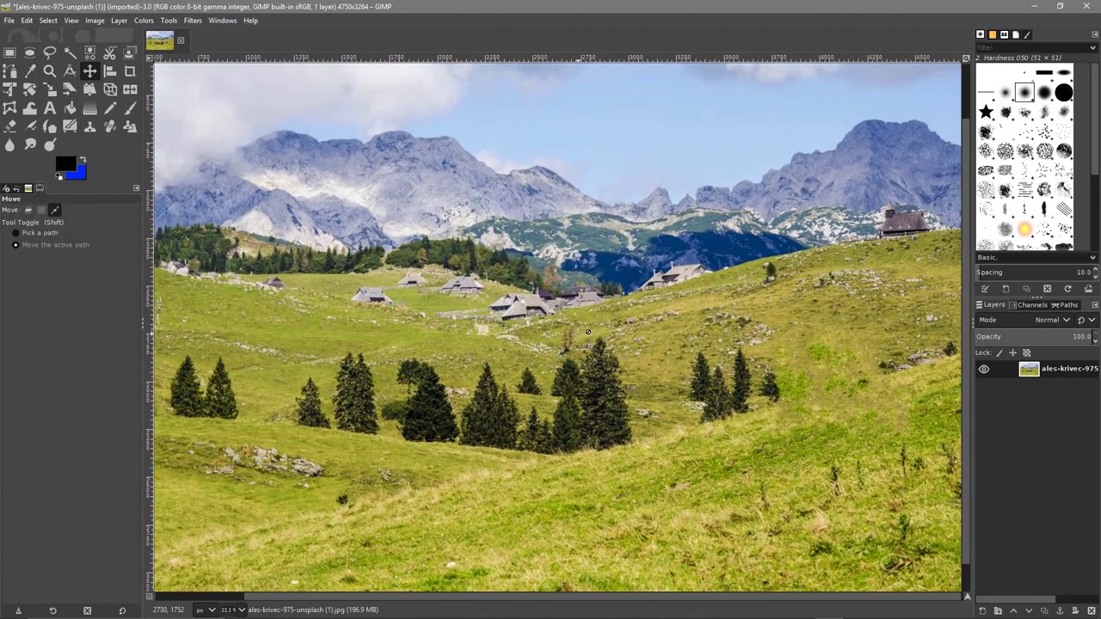
pyautogui.scroll(-1, 707, 307)
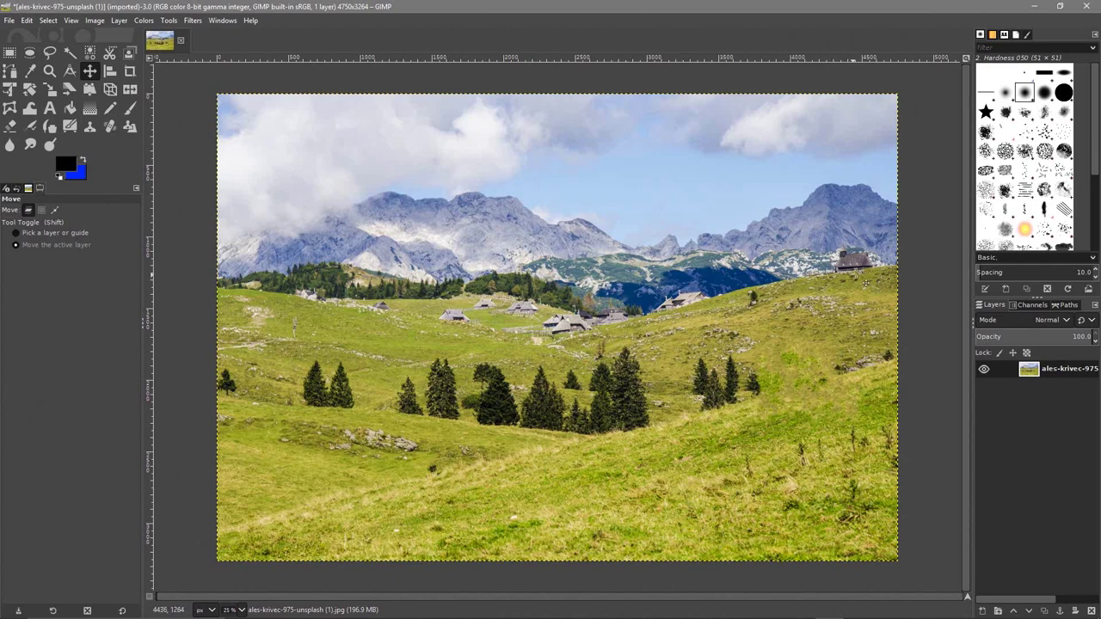
pyautogui.scroll(-3, 787, 248)
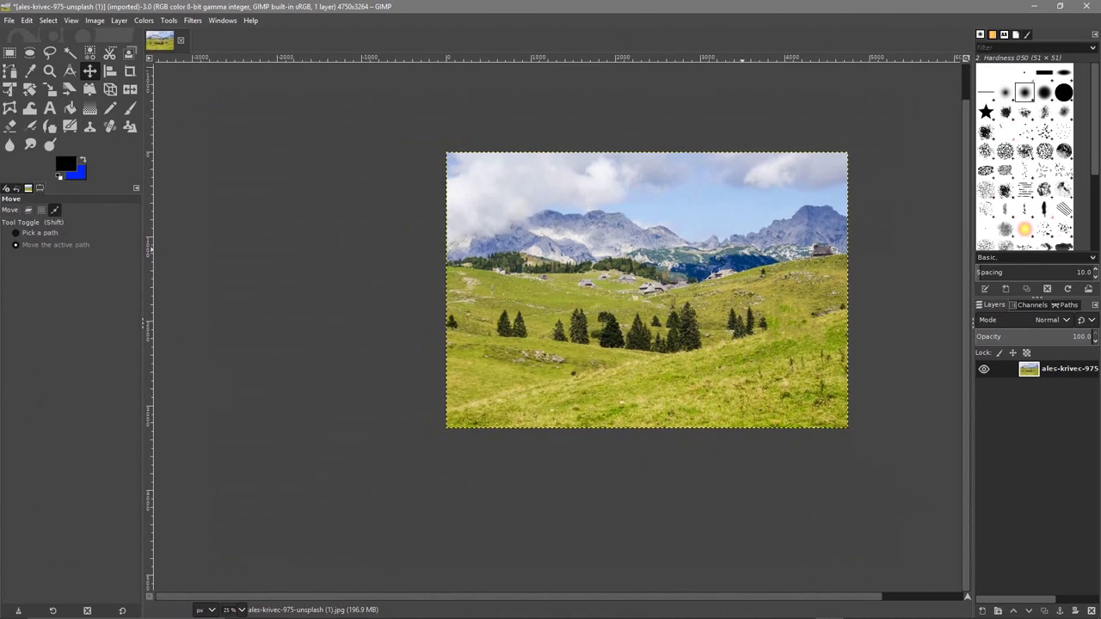
pyautogui.scroll(4, 852, 245)
pyautogui.scroll(3, 852, 245)
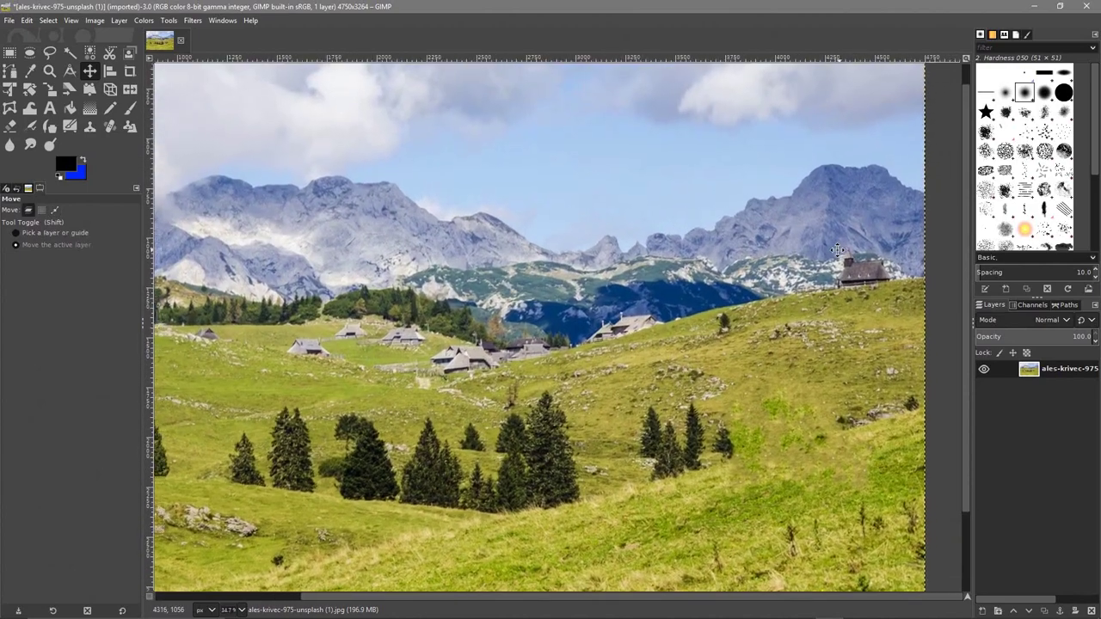
pyautogui.scroll(2, 614, 337)
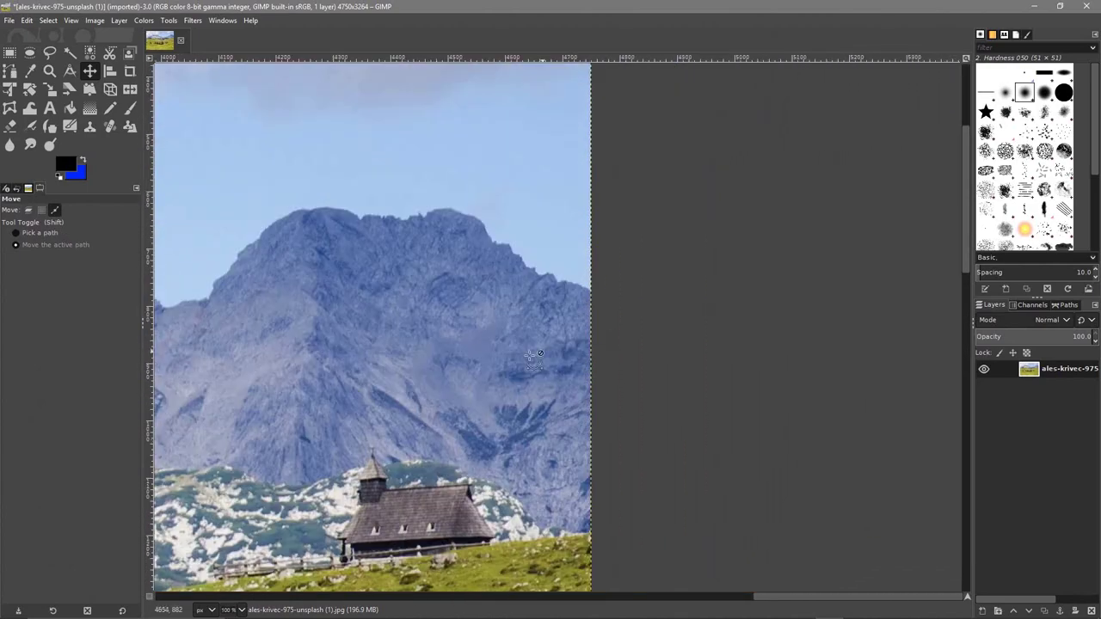
pyautogui.scroll(3, 600, 292)
pyautogui.scroll(-3, 565, 354)
pyautogui.moveTo(474, 415); pyautogui.dragTo(646, 260)
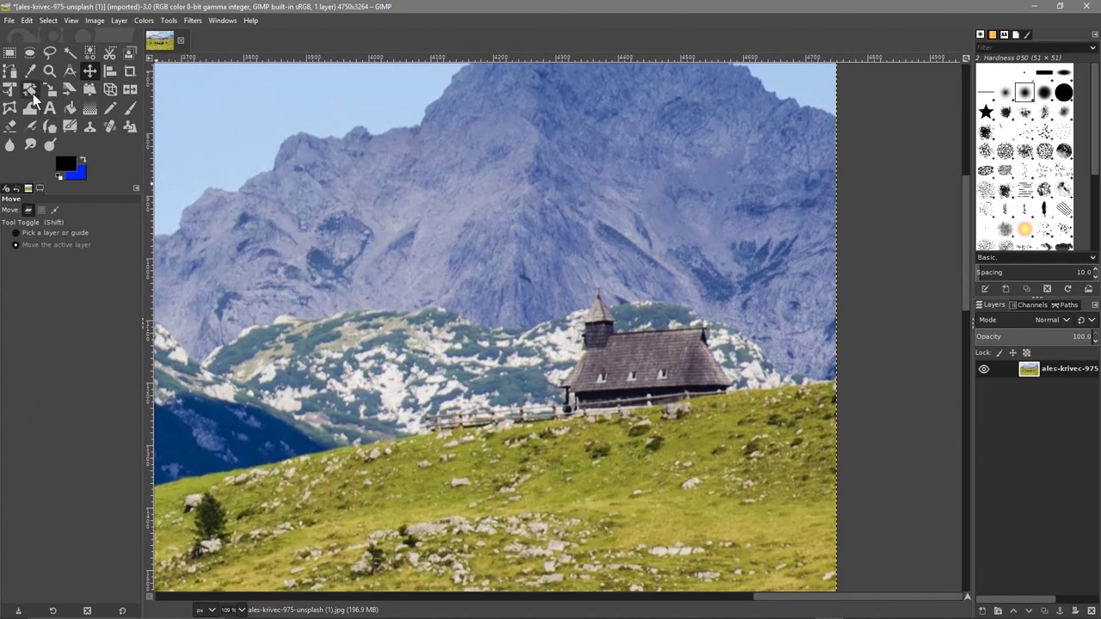
# Draw a freehand outline around the hilltop church and commit it as a selection.
pyautogui.click(49, 54)
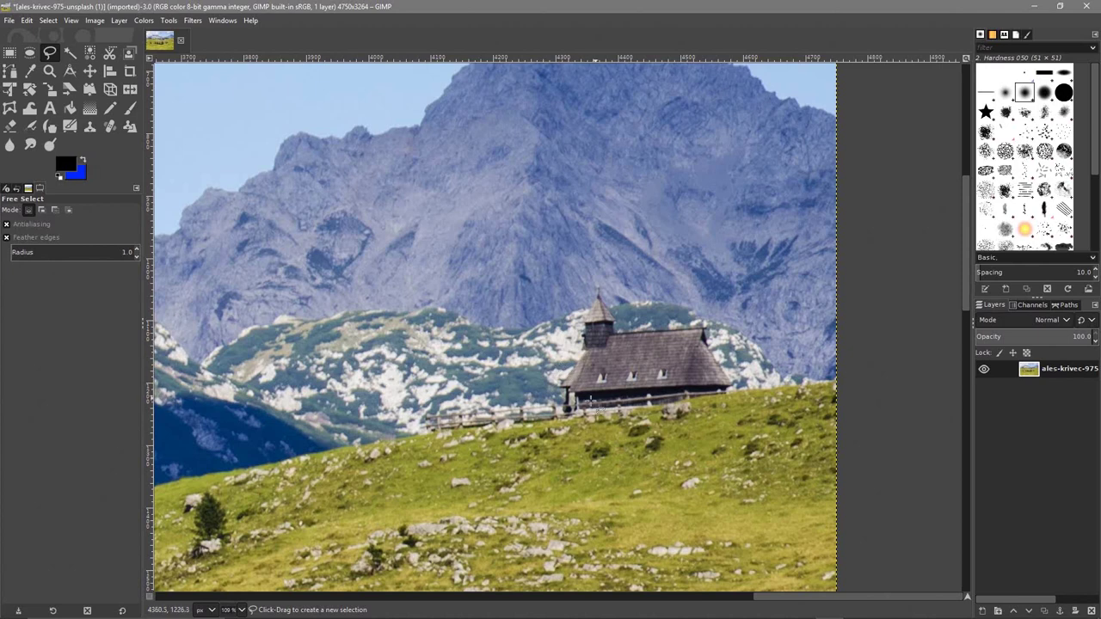
pyautogui.click(565, 408)
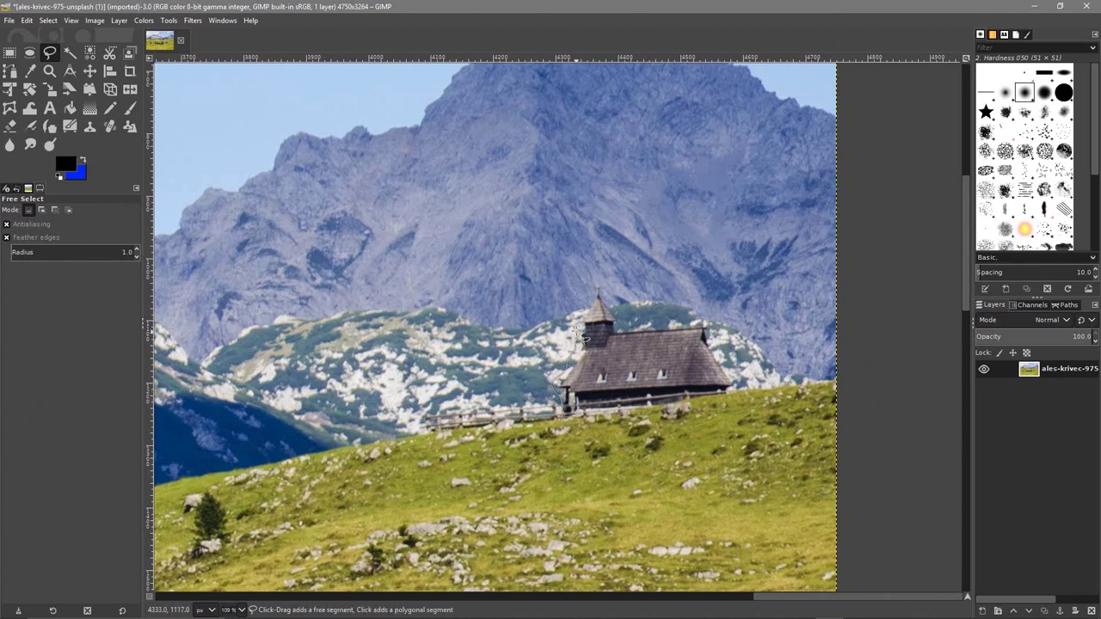
pyautogui.moveTo(618, 308); pyautogui.dragTo(637, 321)
pyautogui.moveTo(722, 352); pyautogui.dragTo(733, 377)
pyautogui.moveTo(561, 420); pyautogui.dragTo(561, 421)
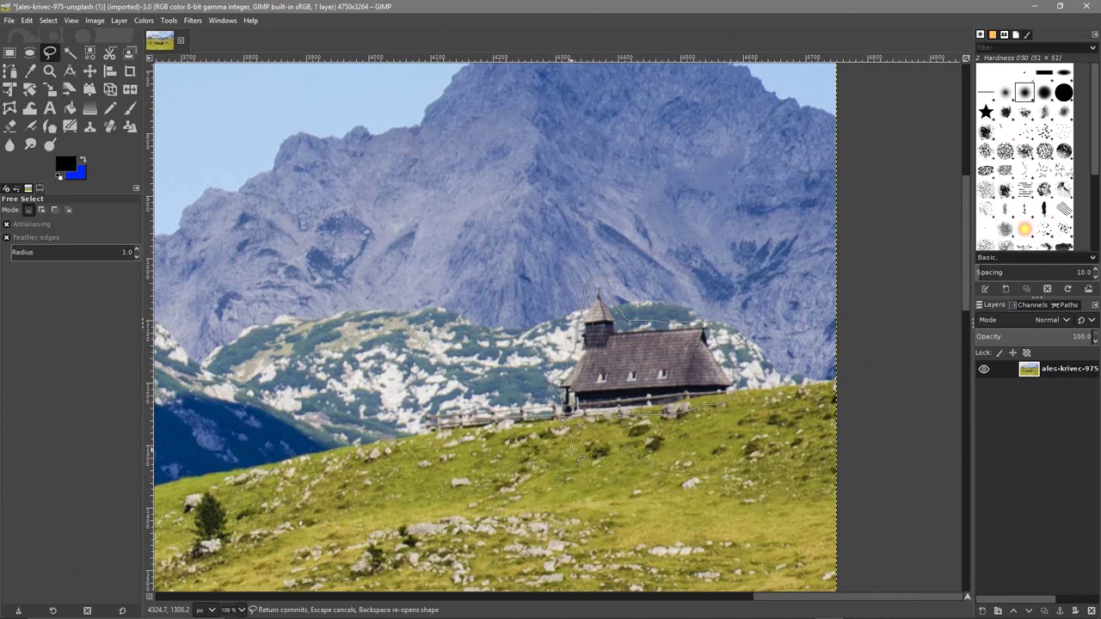
pyautogui.press('Return')
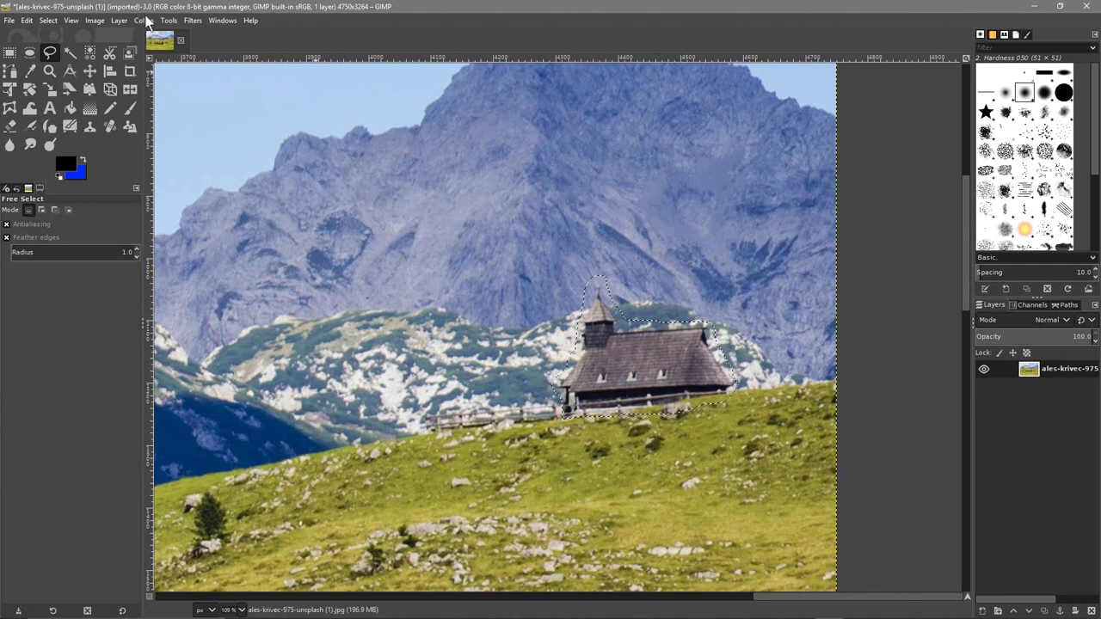
# Run Heal selection to fill the church area from its surroundings.
pyautogui.click(193, 21)
pyautogui.moveTo(232, 108)
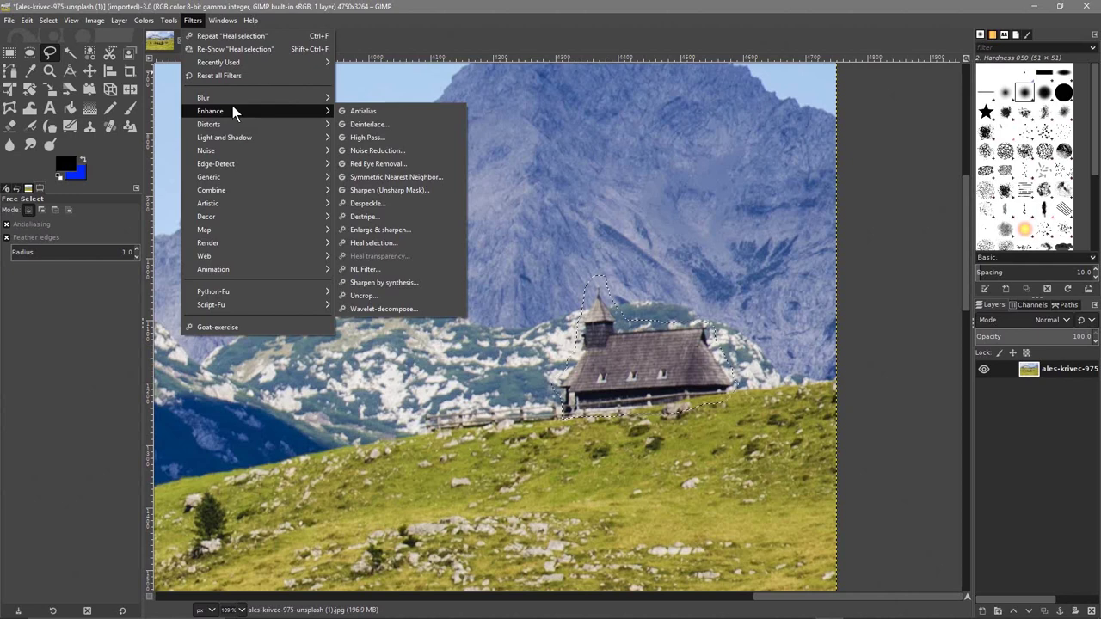
pyautogui.click(377, 242)
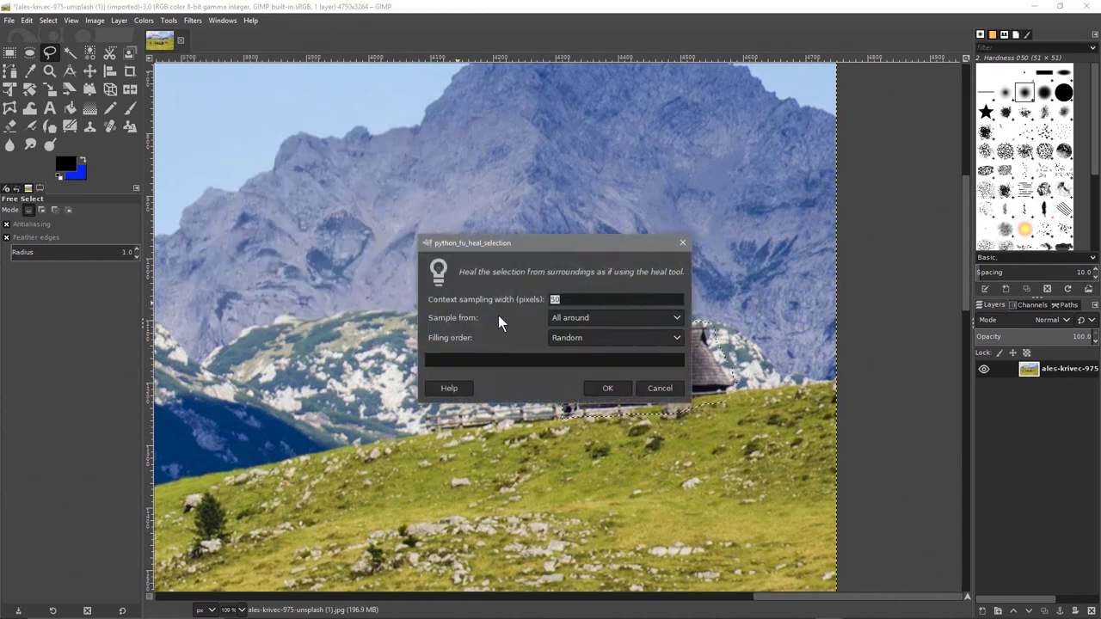
pyautogui.click(607, 388)
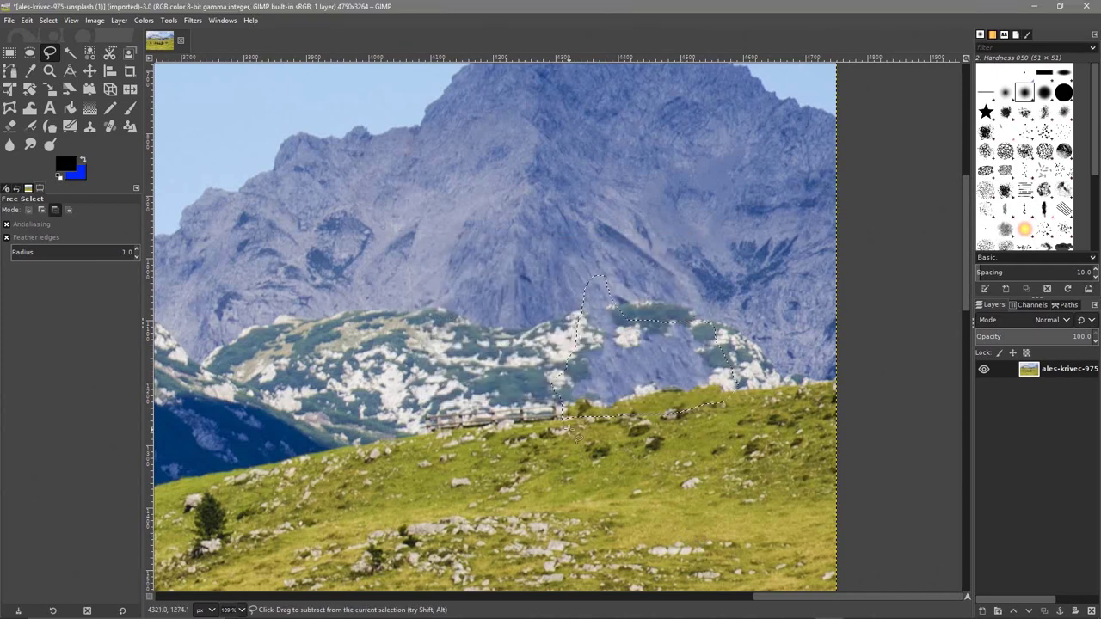
# Clear the selection and zoom around to inspect the healed hilltop.
pyautogui.click(49, 20)
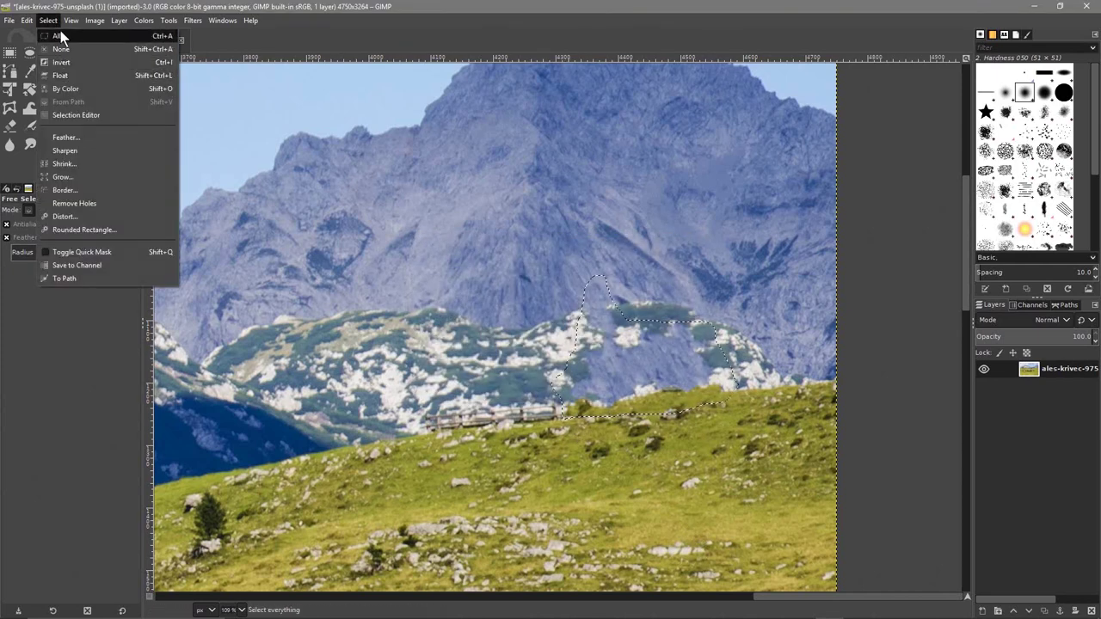
pyautogui.click(62, 50)
pyautogui.press('-')
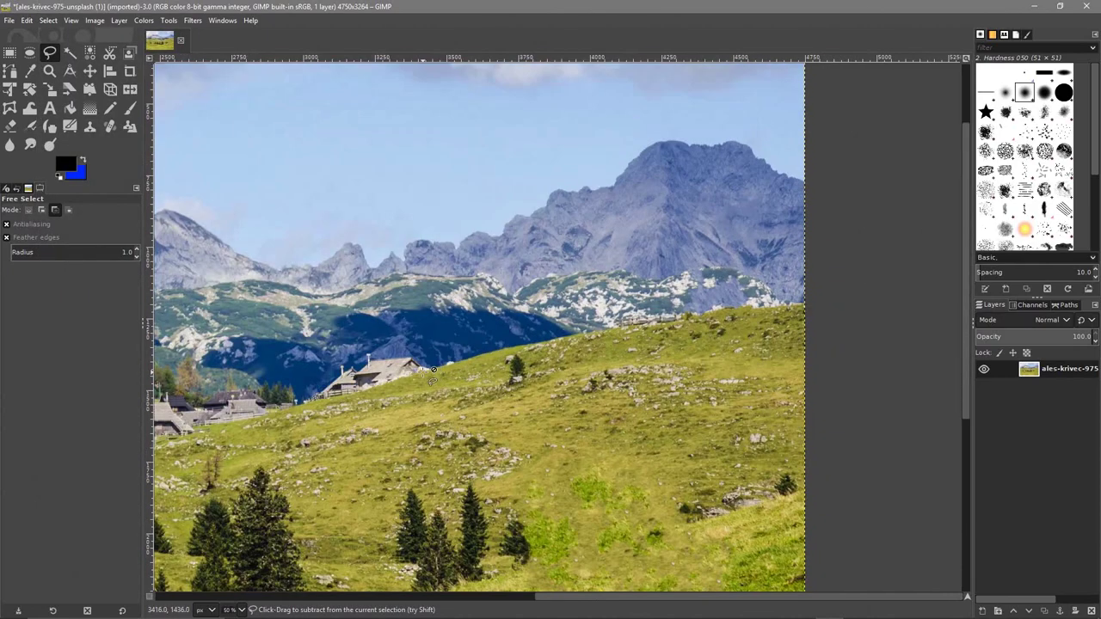
pyautogui.scroll(-1, 433, 372)
pyautogui.scroll(1, 432, 370)
pyautogui.scroll(1, 706, 297)
pyautogui.scroll(2, 684, 324)
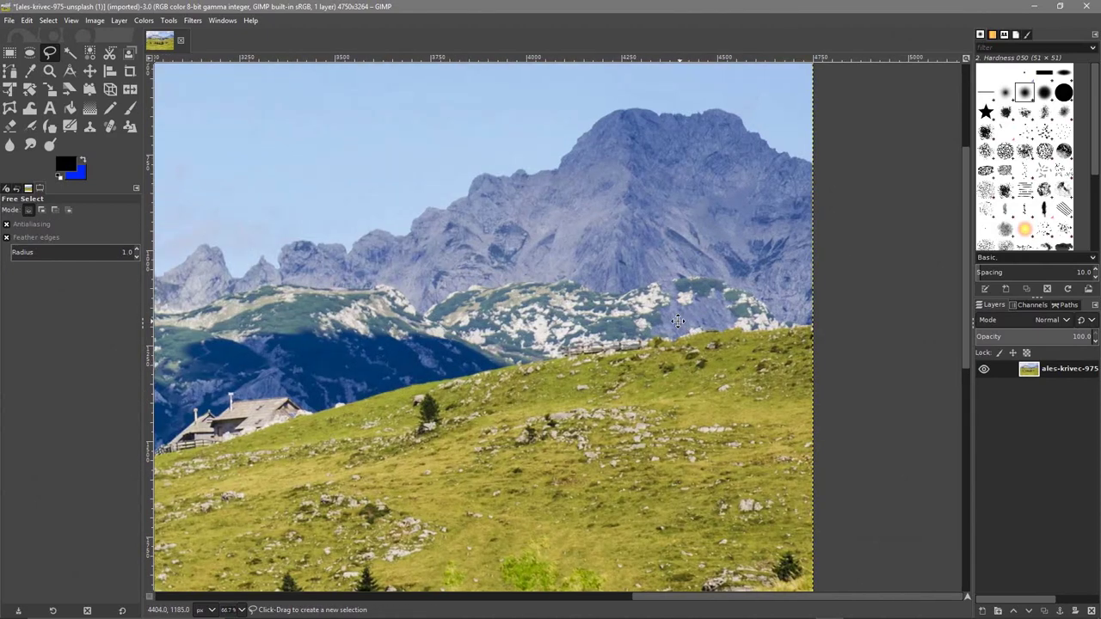
pyautogui.scroll(-2, 480, 363)
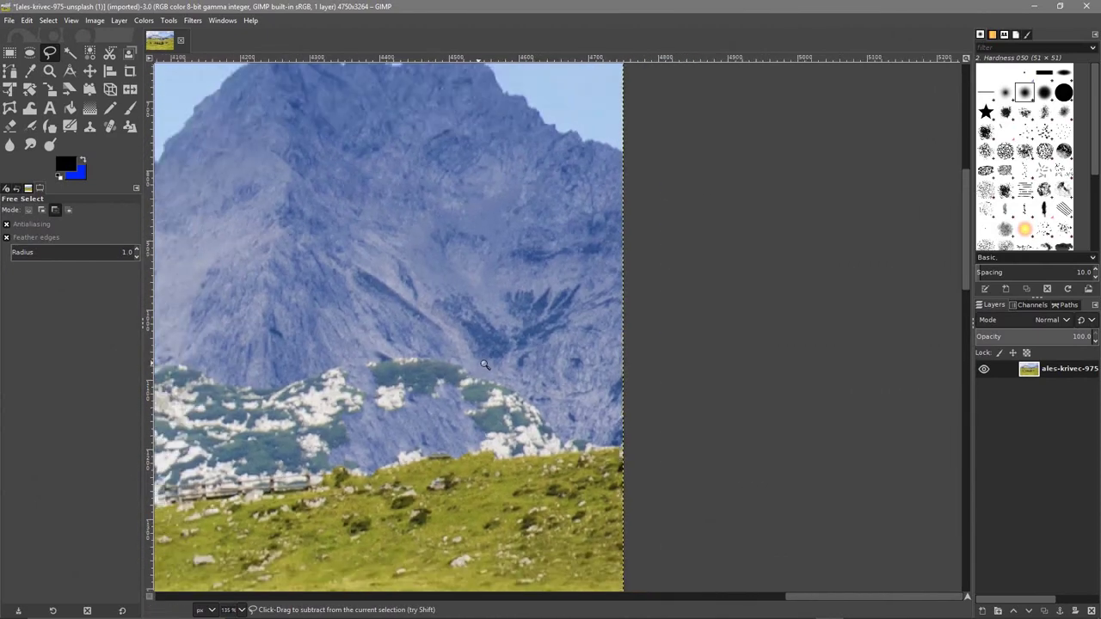
pyautogui.scroll(1, 424, 355)
pyautogui.scroll(-2, 424, 354)
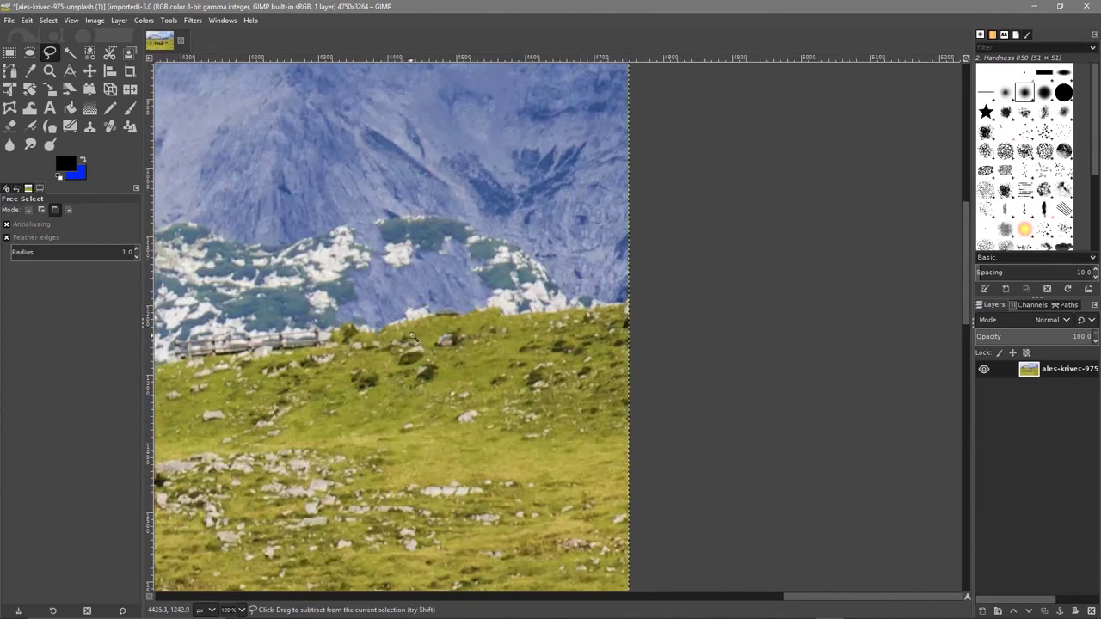
pyautogui.scroll(2, 205, 206)
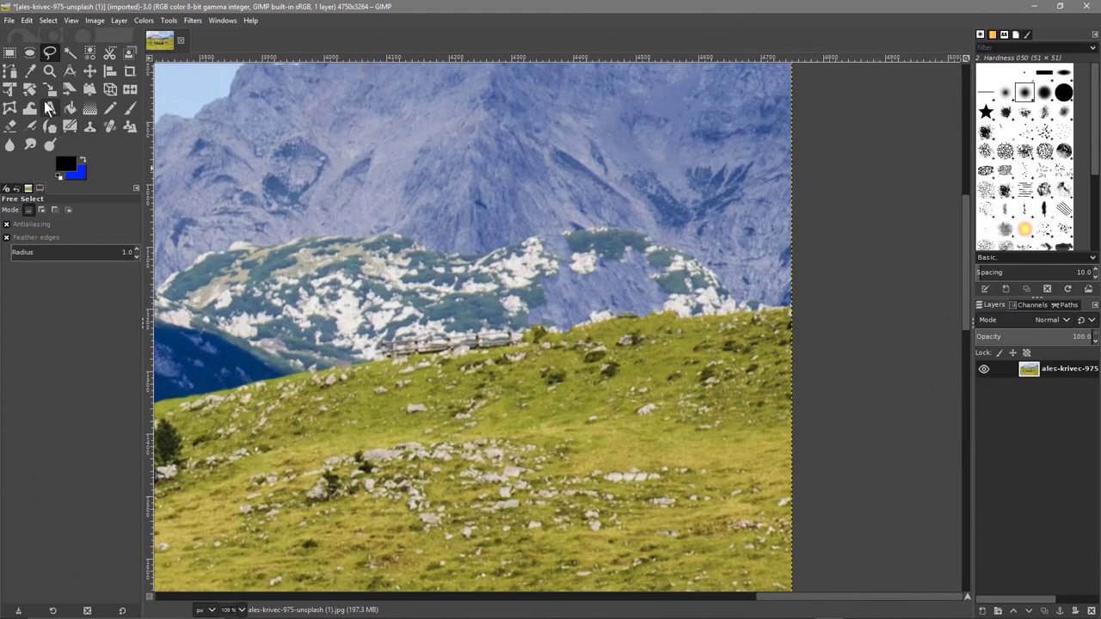
# Clone snow texture from the ridge with a smaller brush over the healed chapel patch.
pyautogui.click(90, 126)
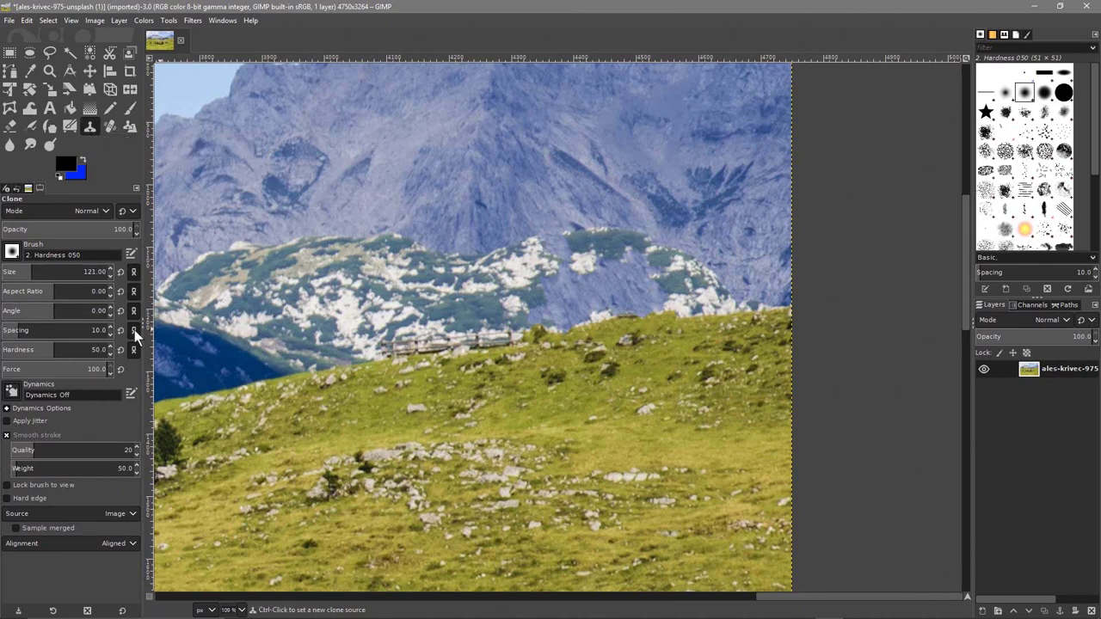
pyautogui.moveTo(34, 272)
pyautogui.mouseDown()
pyautogui.moveTo(6, 272)
pyautogui.moveTo(86, 272)
pyautogui.mouseUp()
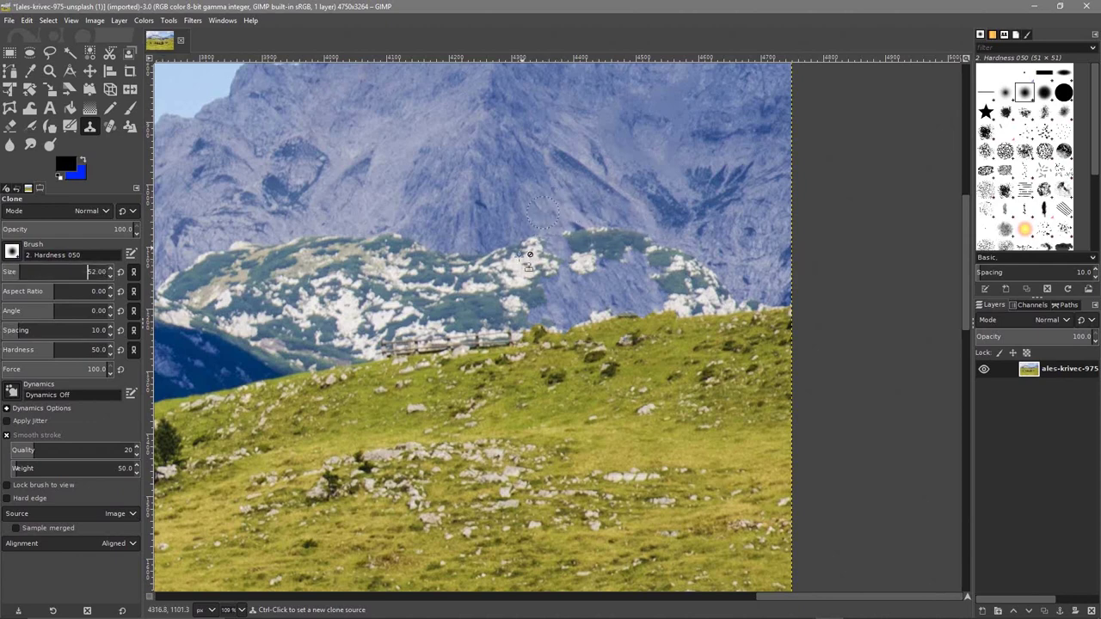
pyautogui.keyDown('ctrl'); pyautogui.click(477, 301); pyautogui.keyUp('ctrl')
pyautogui.click(560, 291)
pyautogui.moveTo(560, 291)
pyautogui.mouseDown()
pyautogui.moveTo(607, 287)
pyautogui.moveTo(594, 270)
pyautogui.moveTo(635, 262)
pyautogui.moveTo(643, 276)
pyautogui.moveTo(610, 284)
pyautogui.moveTo(648, 296)
pyautogui.moveTo(573, 309)
pyautogui.moveTo(657, 283)
pyautogui.moveTo(638, 267)
pyautogui.moveTo(554, 250)
pyautogui.moveTo(570, 293)
pyautogui.moveTo(526, 301)
pyautogui.moveTo(515, 292)
pyautogui.moveTo(547, 251)
pyautogui.moveTo(688, 276)
pyautogui.moveTo(652, 309)
pyautogui.moveTo(666, 270)
pyautogui.moveTo(636, 262)
pyautogui.mouseUp()
pyautogui.keyDown('ctrl'); pyautogui.click(514, 293); pyautogui.keyUp('ctrl')
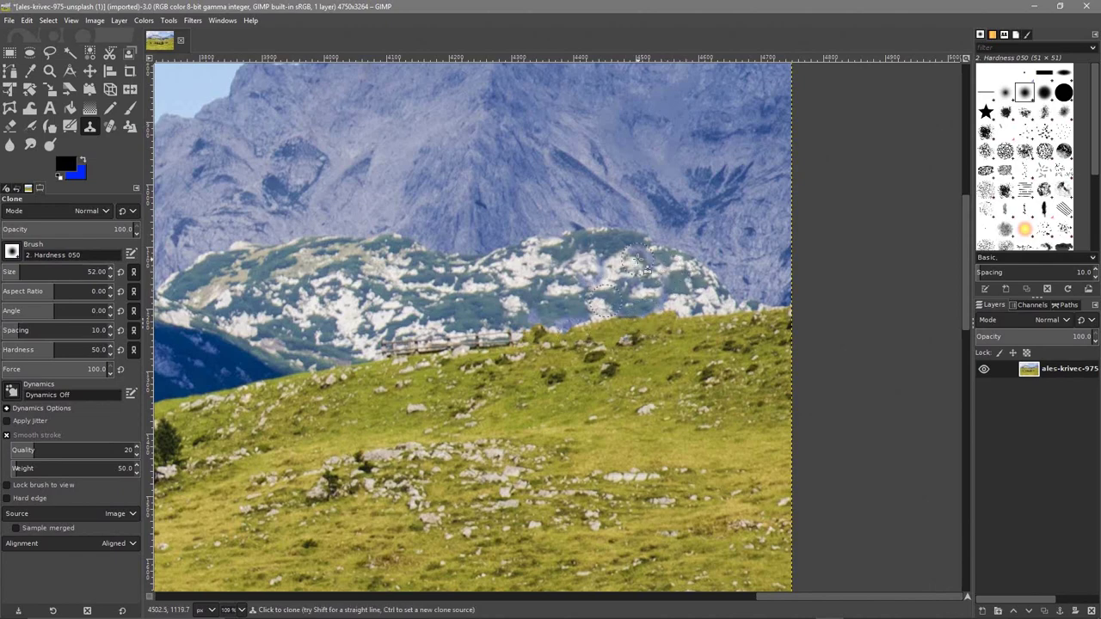
pyautogui.scroll(-2, 417, 340)
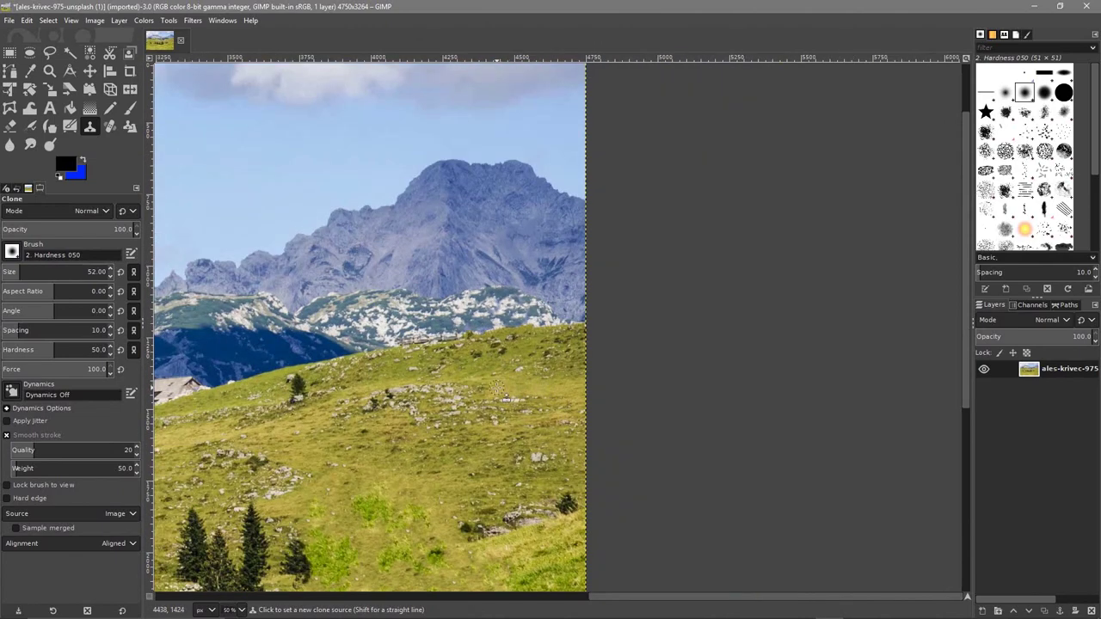
pyautogui.scroll(-1, 505, 397)
pyautogui.moveTo(413, 385); pyautogui.dragTo(790, 368)
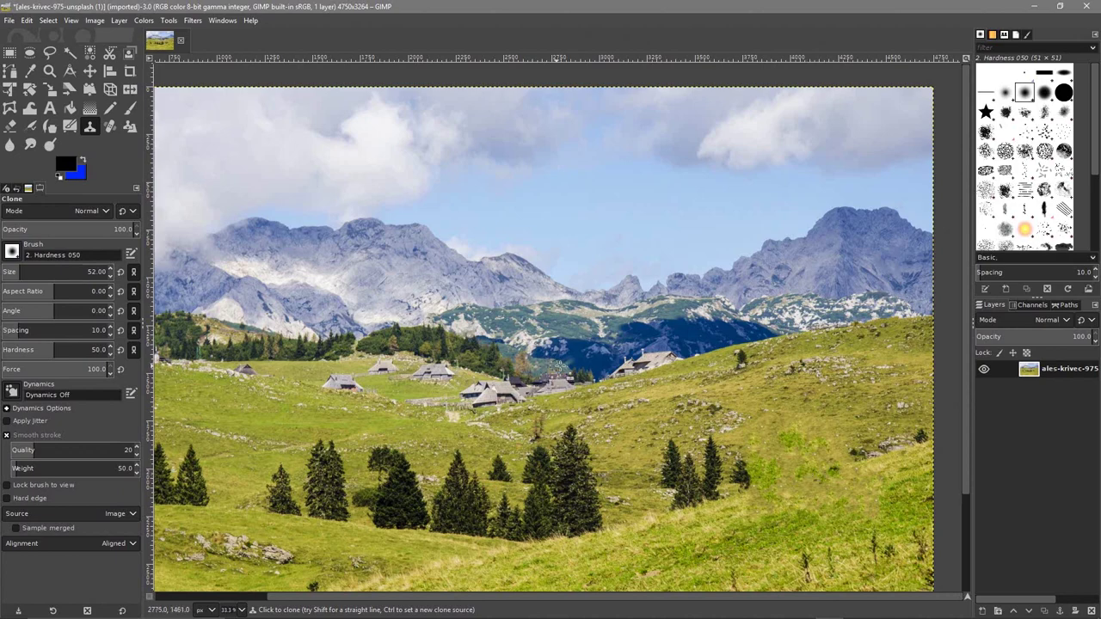
# Pan across the finished meadow photo, then check the project folder in File Explorer and return.
pyautogui.scroll(-2, 497, 316)
pyautogui.moveTo(497, 316); pyautogui.dragTo(569, 279)
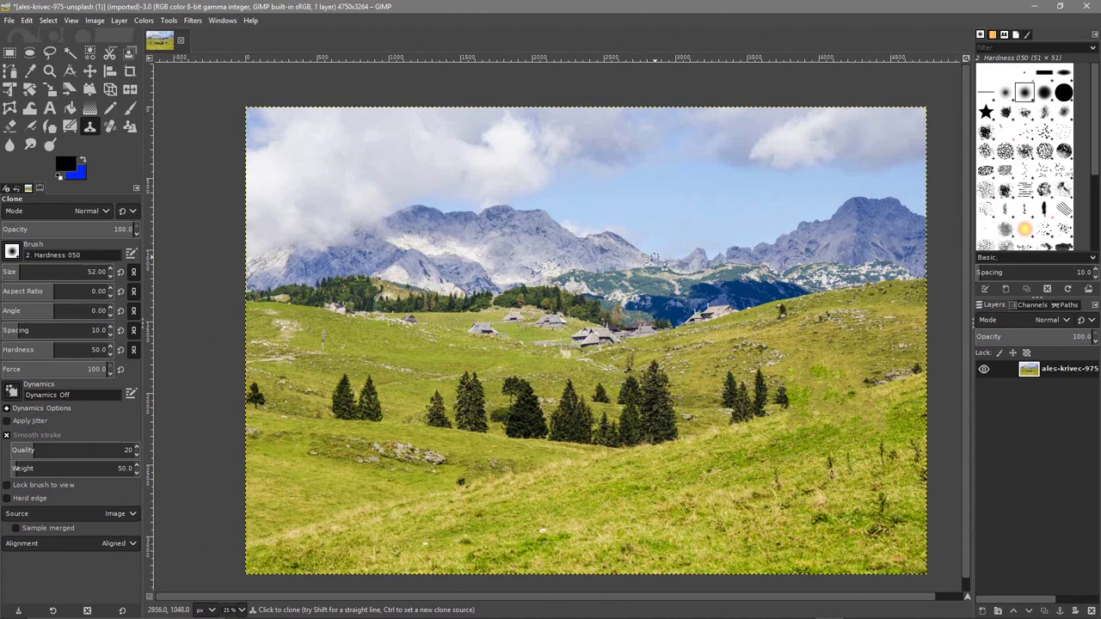
pyautogui.click(1034, 7)
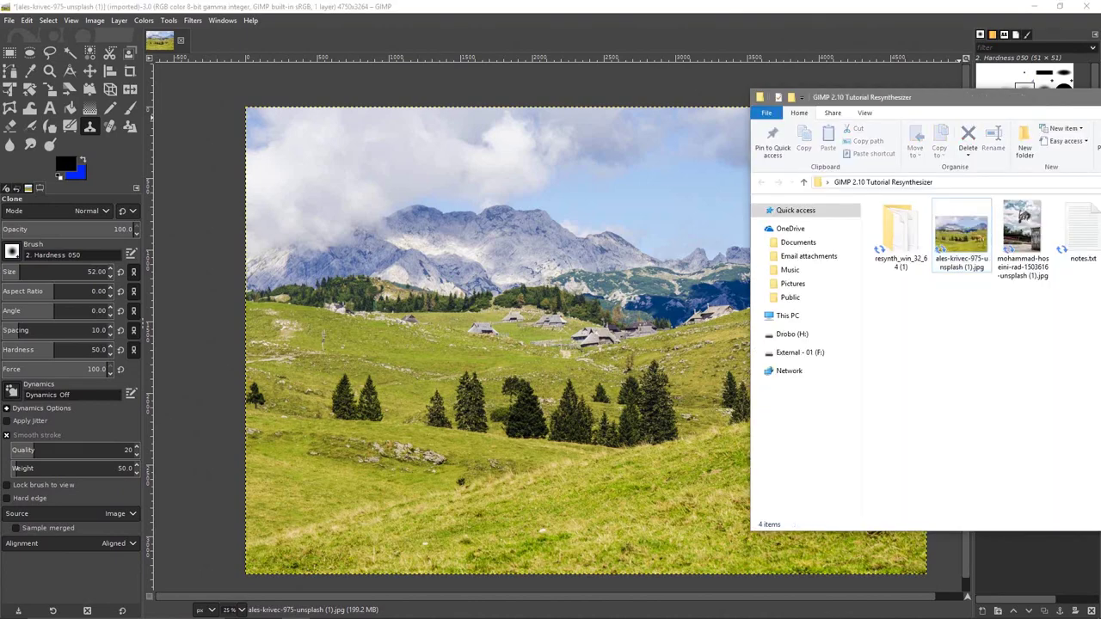
pyautogui.click(1029, 36)
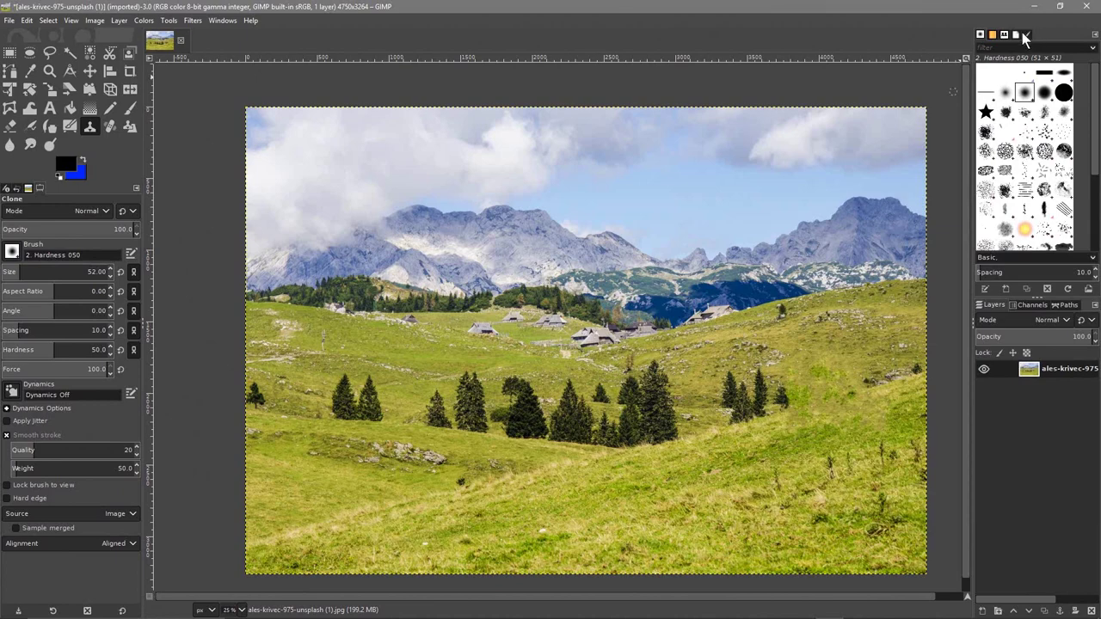
# Look through Filters > Enhance without applying anything, then minimise GIMP to the desktop.
pyautogui.click(192, 20)
pyautogui.moveTo(330, 115)
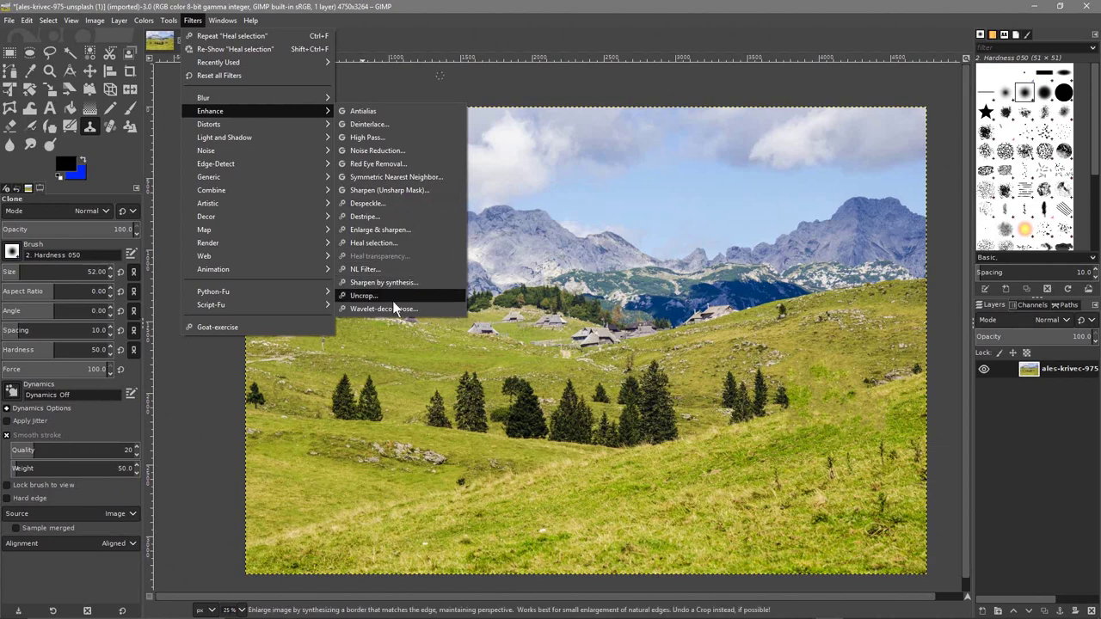
pyautogui.click(494, 184)
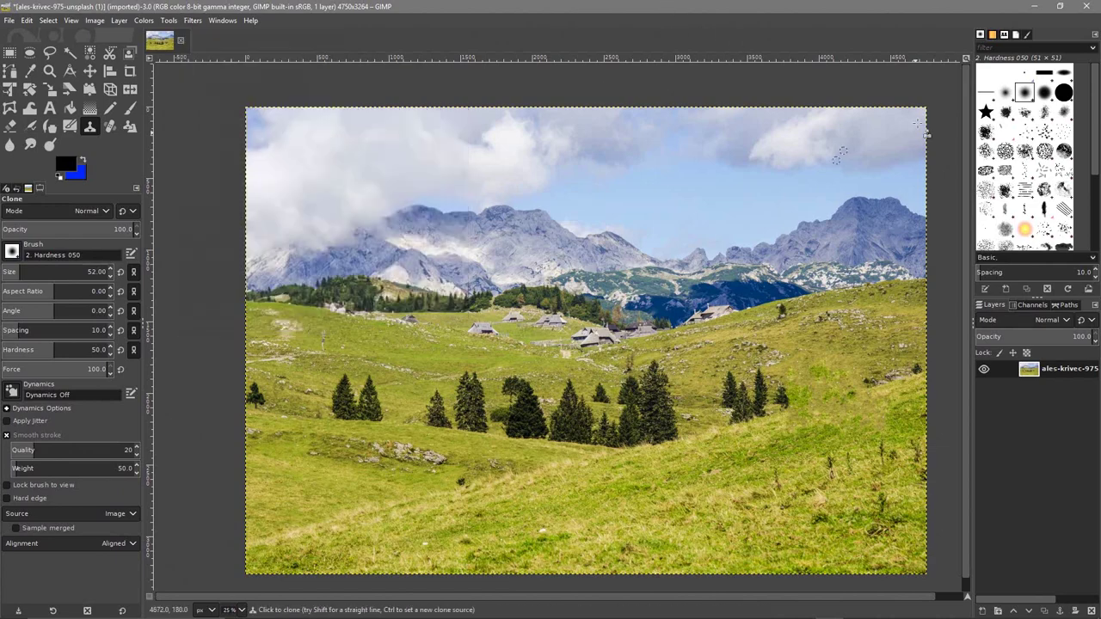
pyautogui.click(1033, 7)
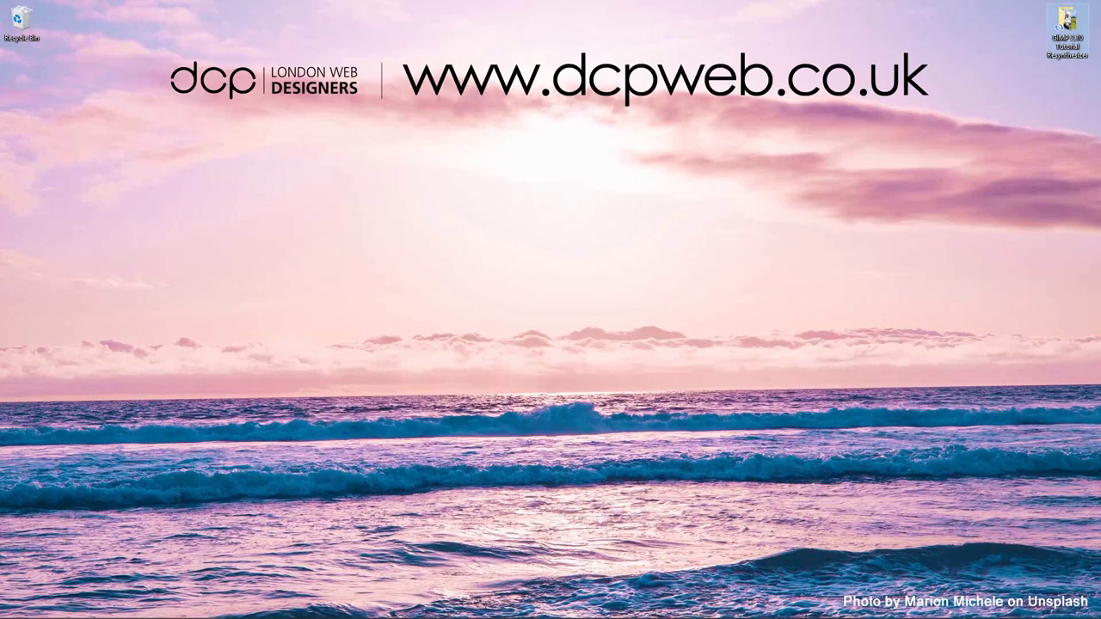